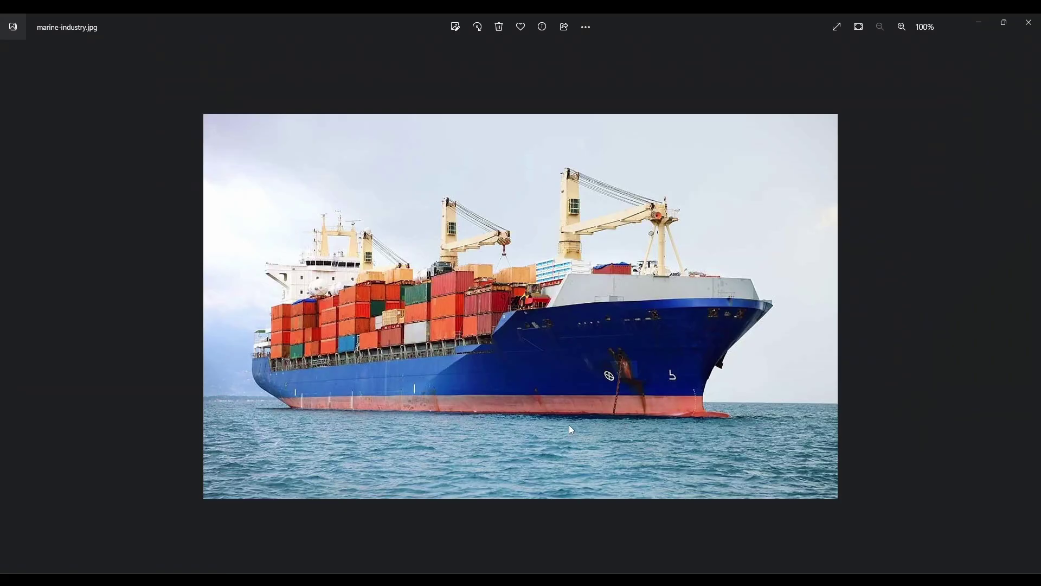
Examine the reference photo of the container ship, including its side profile, keel line and bow shape
scroll(492, 396, up, 1)
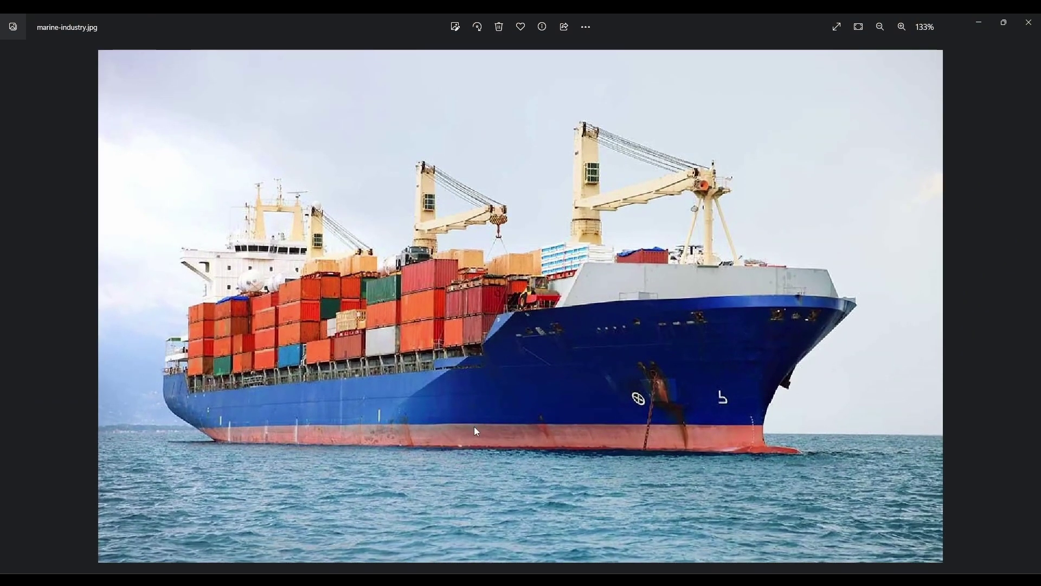
scroll(474, 427, up, 1)
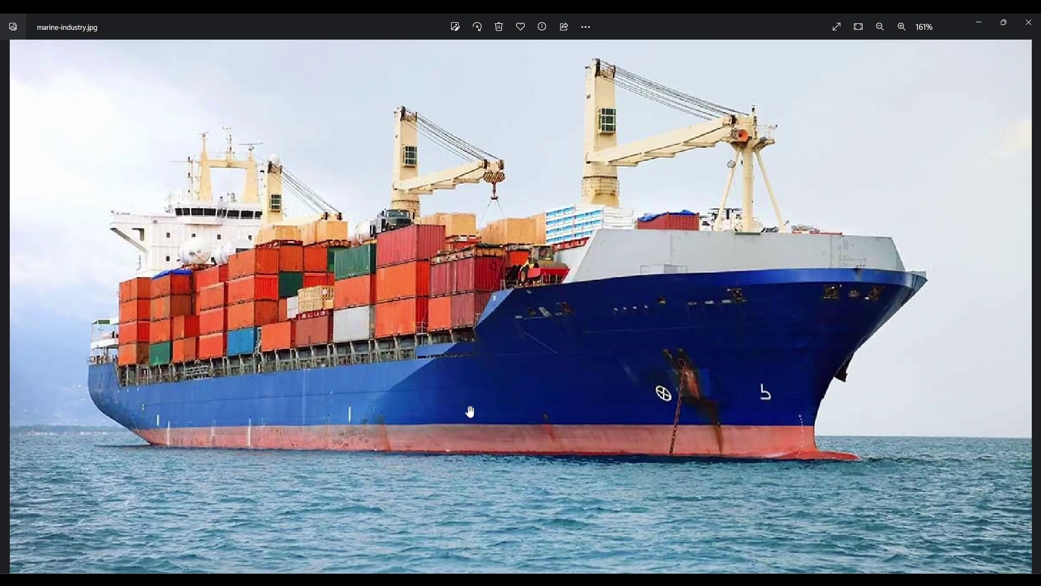
drag(470, 412, 465, 379)
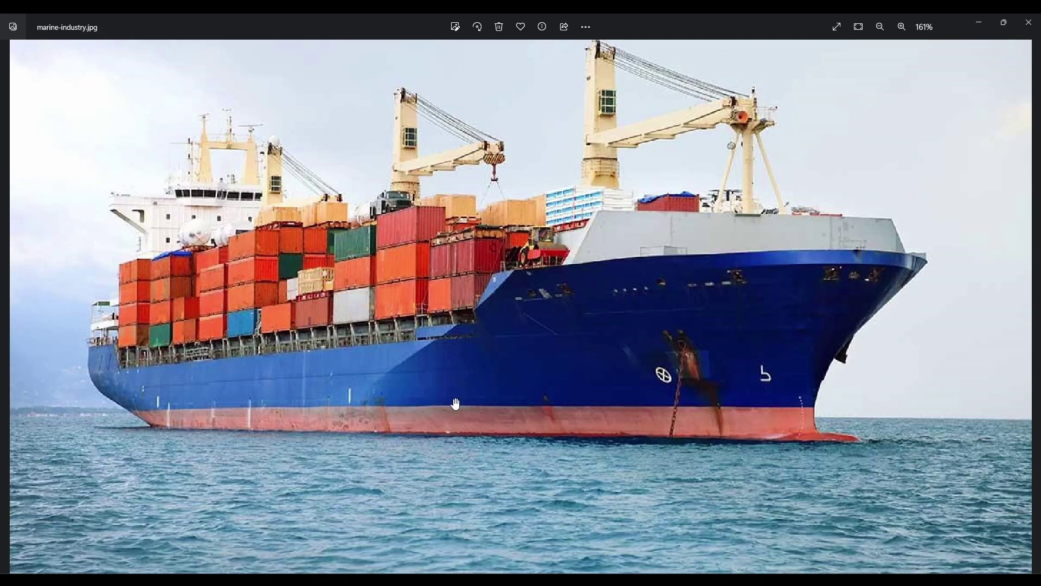
scroll(377, 406, up, 1)
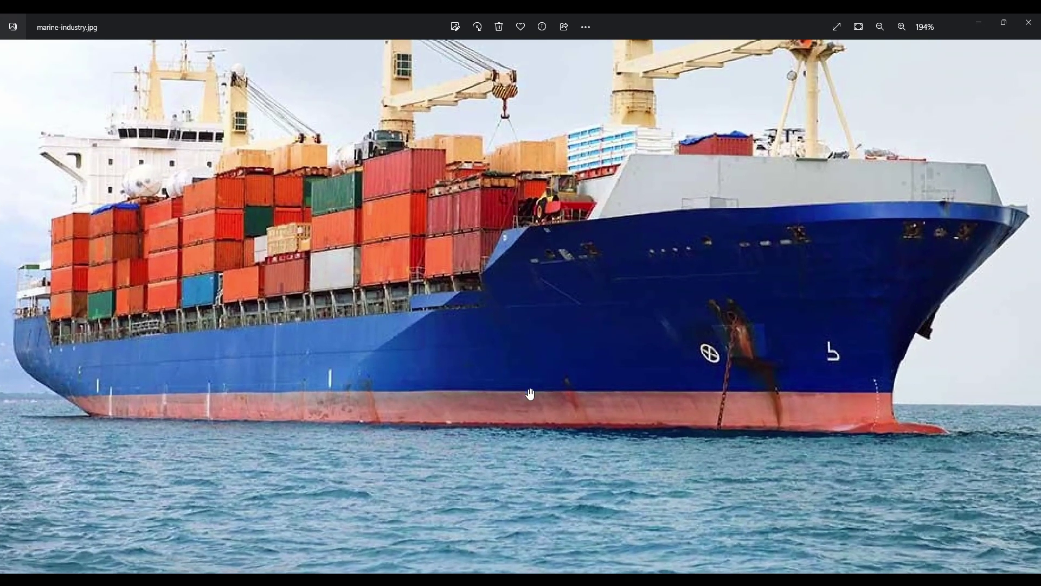
drag(509, 413, 533, 393)
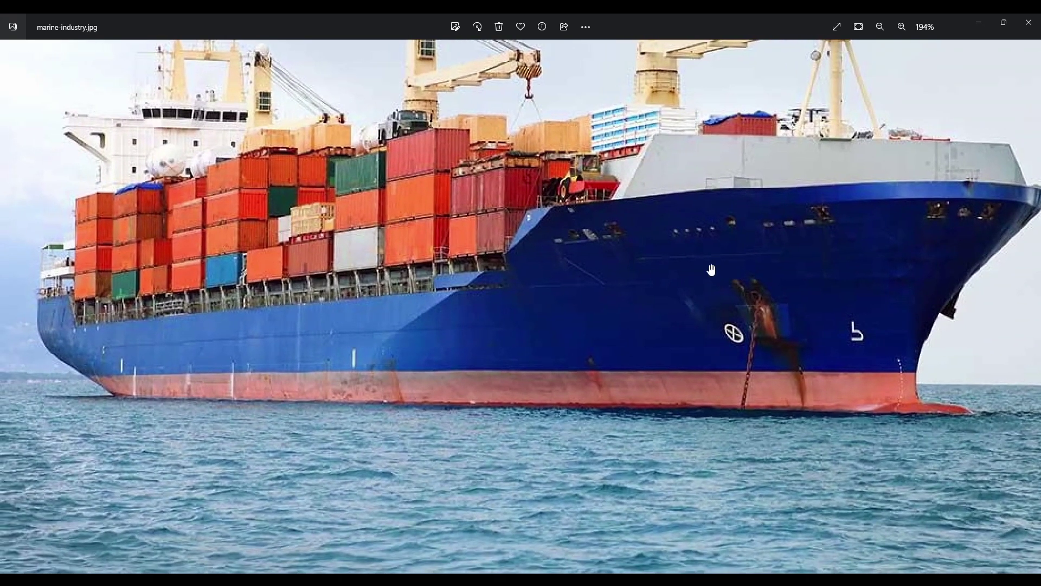
drag(699, 276, 692, 343)
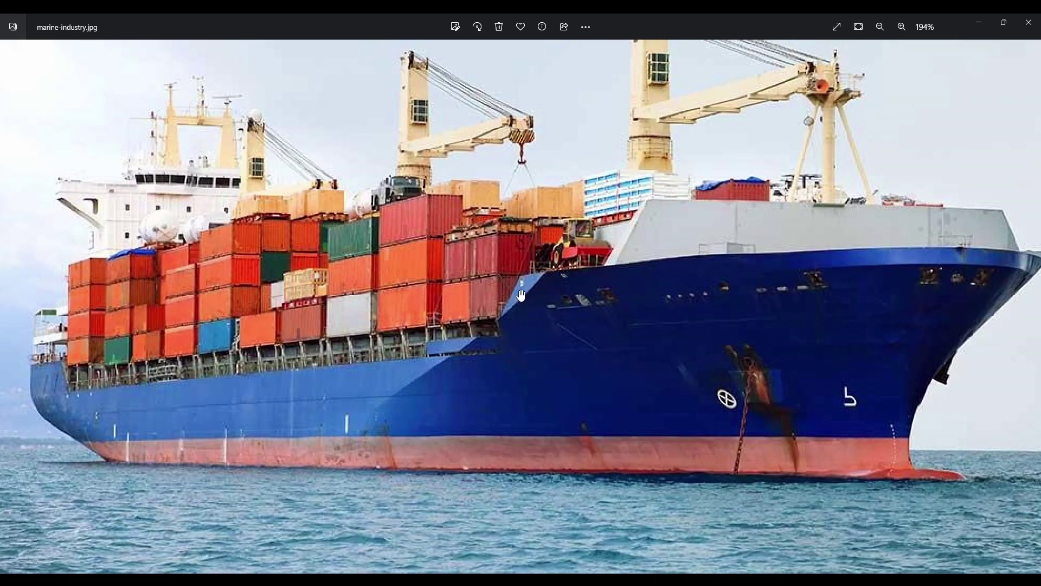
drag(481, 337, 274, 322)
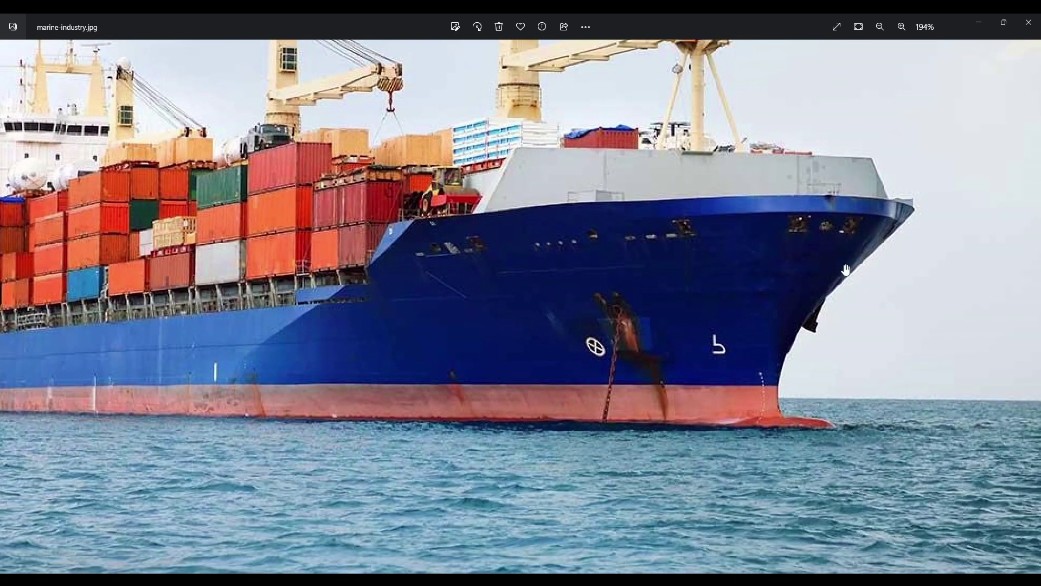
drag(845, 270, 908, 217)
drag(495, 365, 355, 378)
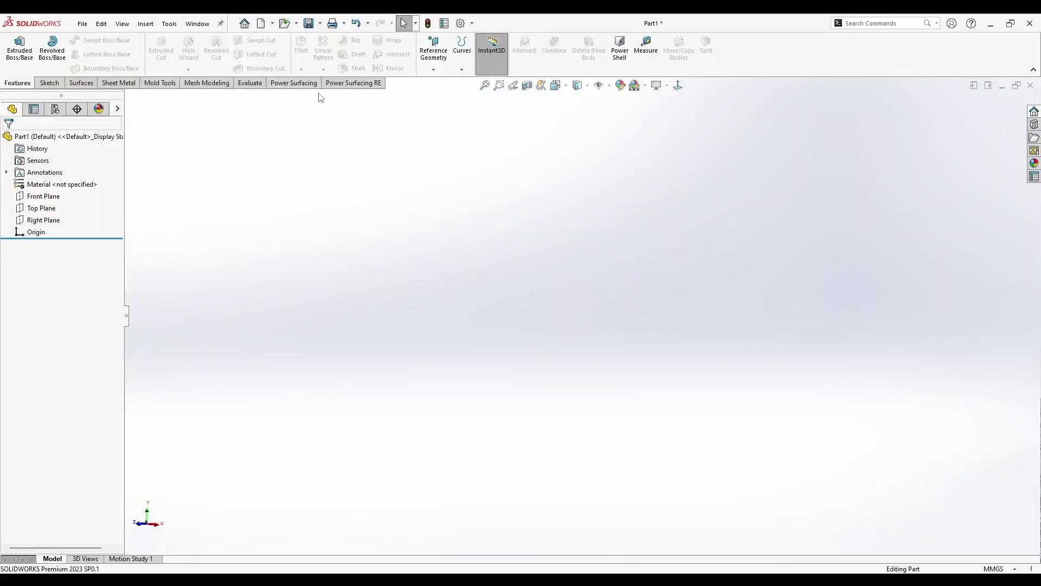
Switch to SOLIDWORKS and create a Power Surfacing box measuring 100 mm on each side
click(293, 83)
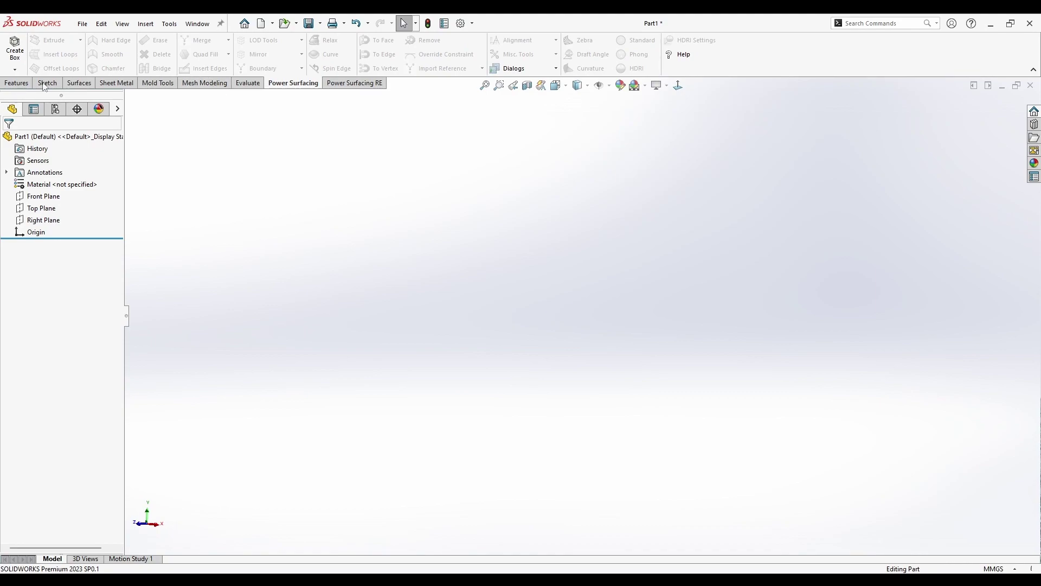
click(15, 52)
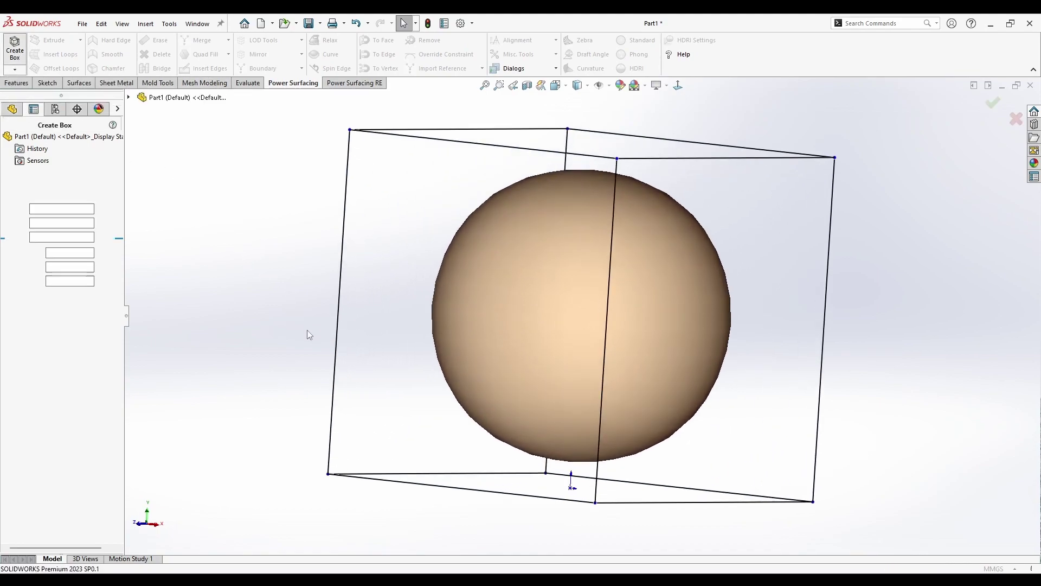
click(8, 140)
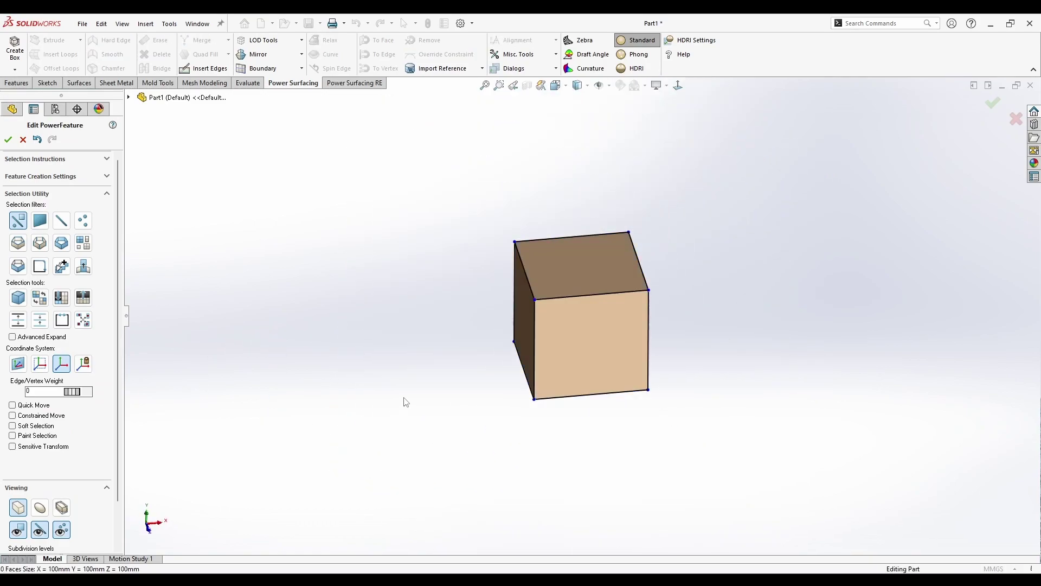
Extrude one end face of the box along X into a five-segment bar about 473 mm long
click(537, 344)
drag(537, 345, 252, 456)
click(446, 488)
middle_drag(447, 488, 446, 499)
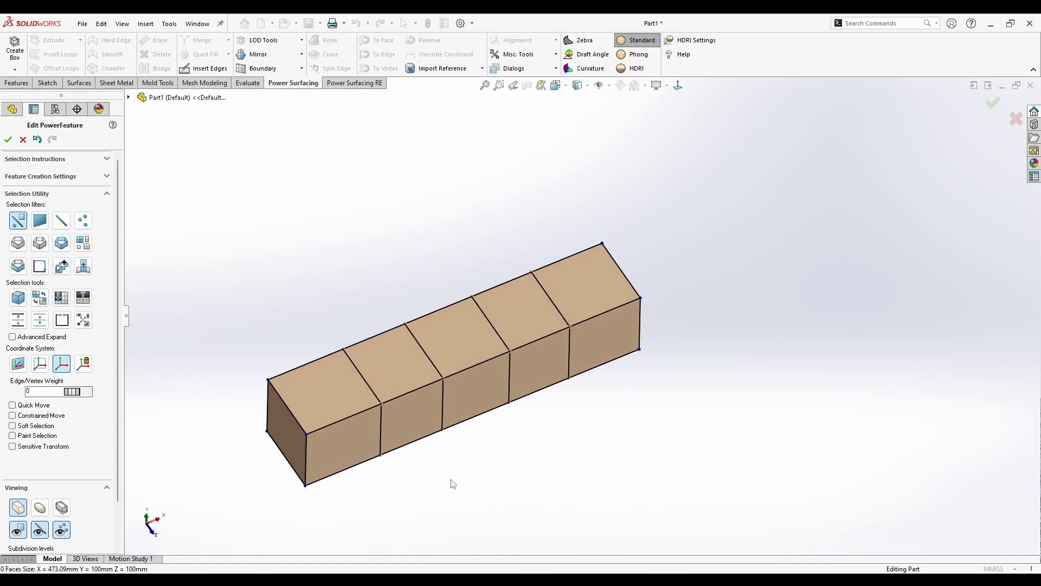
Select all the faces along one long side of the bar and move them outward to an overall width of about 194 mm
click(407, 425)
ctrl+click(343, 443)
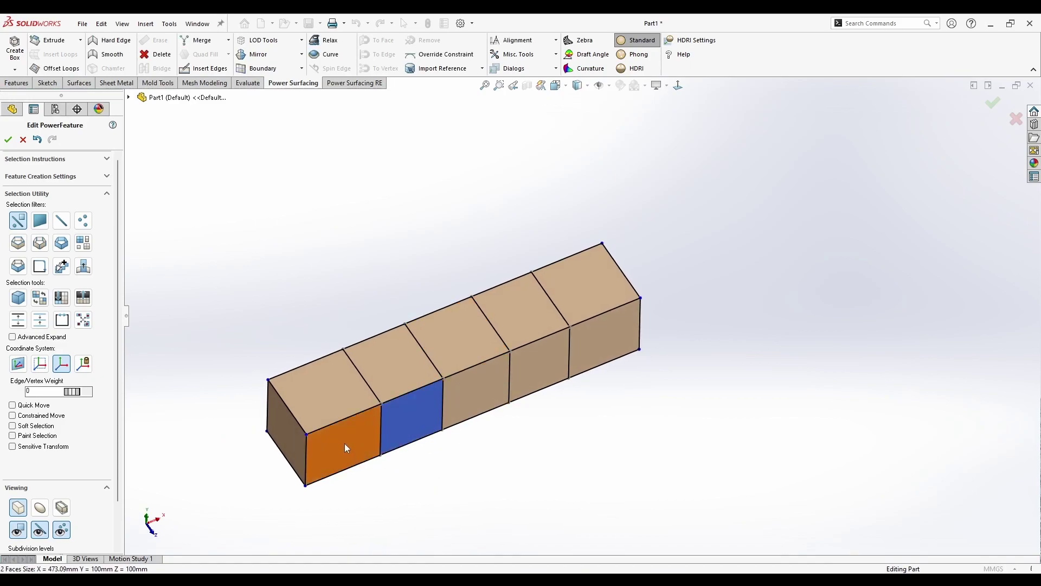
ctrl+click(538, 379)
ctrl+click(601, 347)
middle_drag(532, 379, 559, 353)
drag(503, 414, 539, 464)
key(Escape)
middle_drag(543, 443, 564, 336)
scroll(564, 325, up, 4)
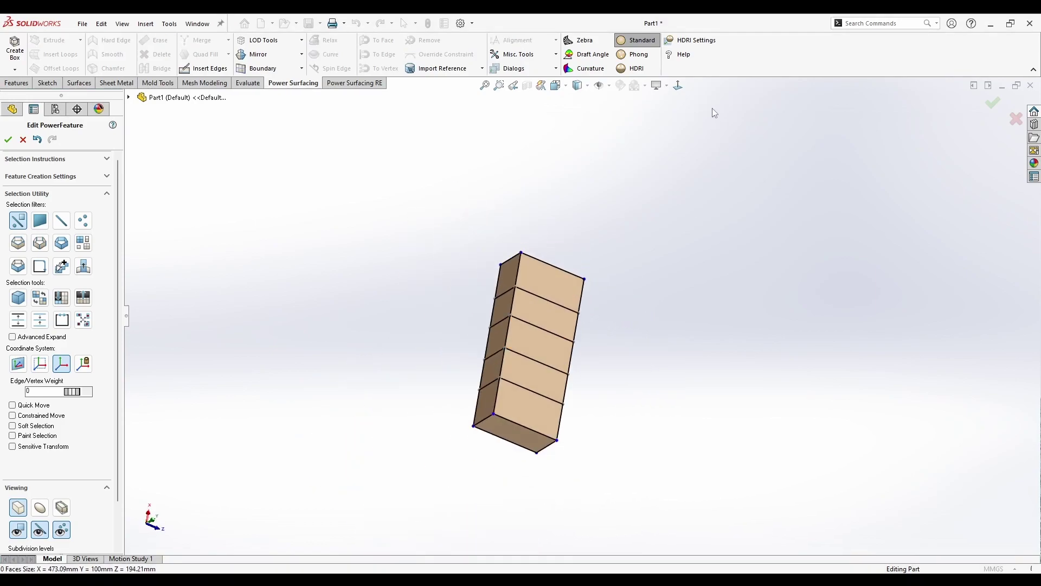
Insert a lengthwise edge loop along the middle of the bar and mirror the model about that centre line
click(676, 86)
scroll(564, 355, down, 2)
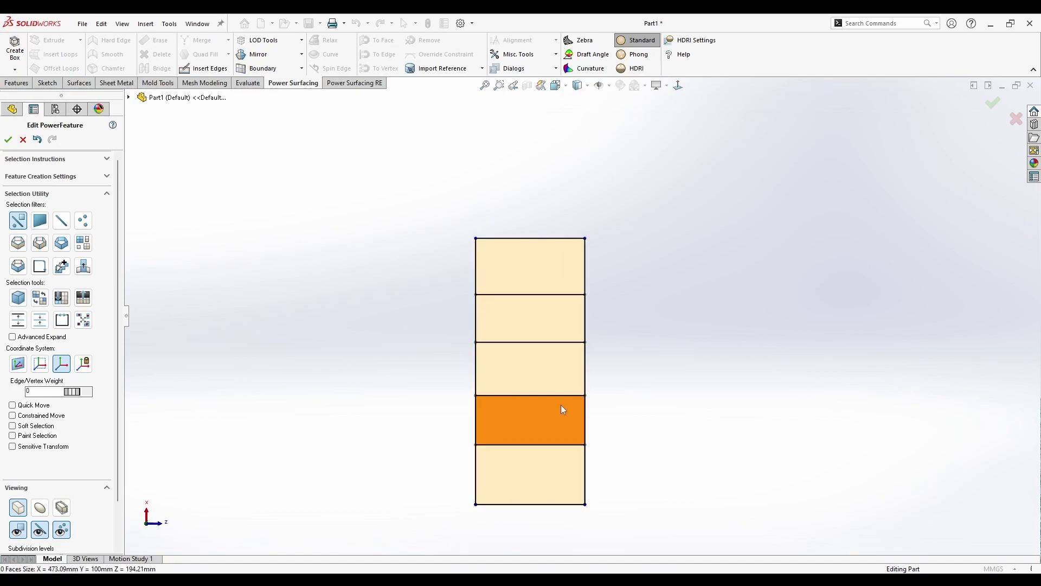
scroll(561, 396, down, 1)
drag(538, 336, 530, 336)
click(522, 352)
ctrl+click(519, 349)
click(258, 54)
right_click(654, 303)
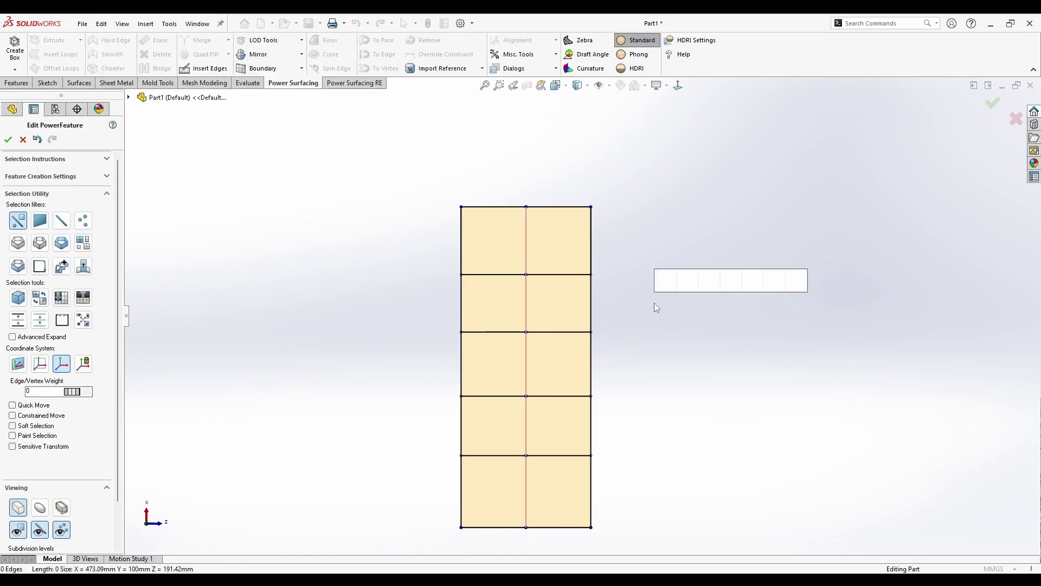
Scale the vertical centre edges at both ends outward along X, forming pointed ends with an overall length of about 714 mm
middle_drag(646, 430, 503, 449)
click(654, 385)
ctrl+click(356, 339)
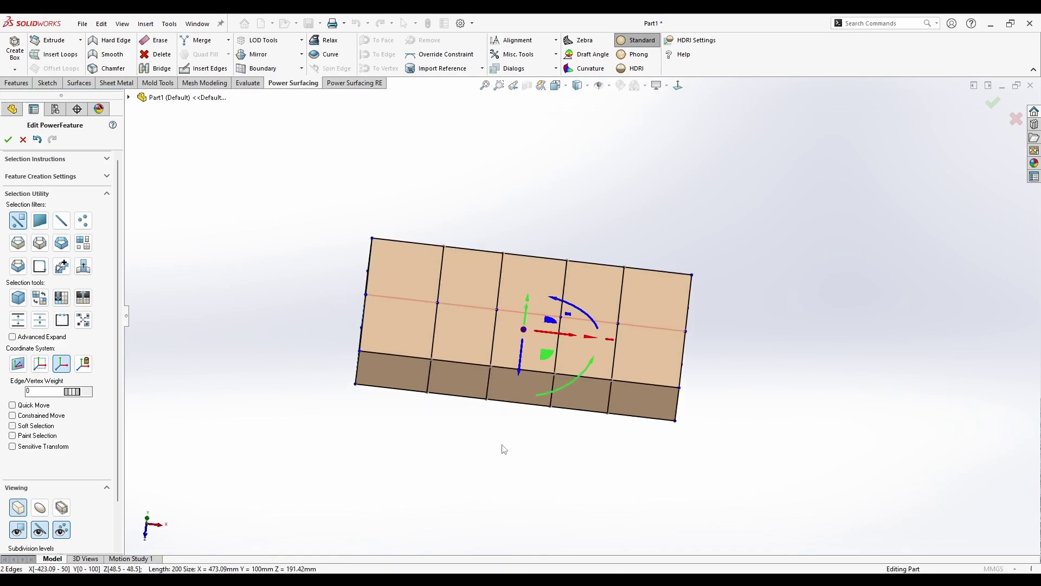
drag(586, 341, 704, 413)
middle_drag(251, 495, 296, 434)
click(302, 427)
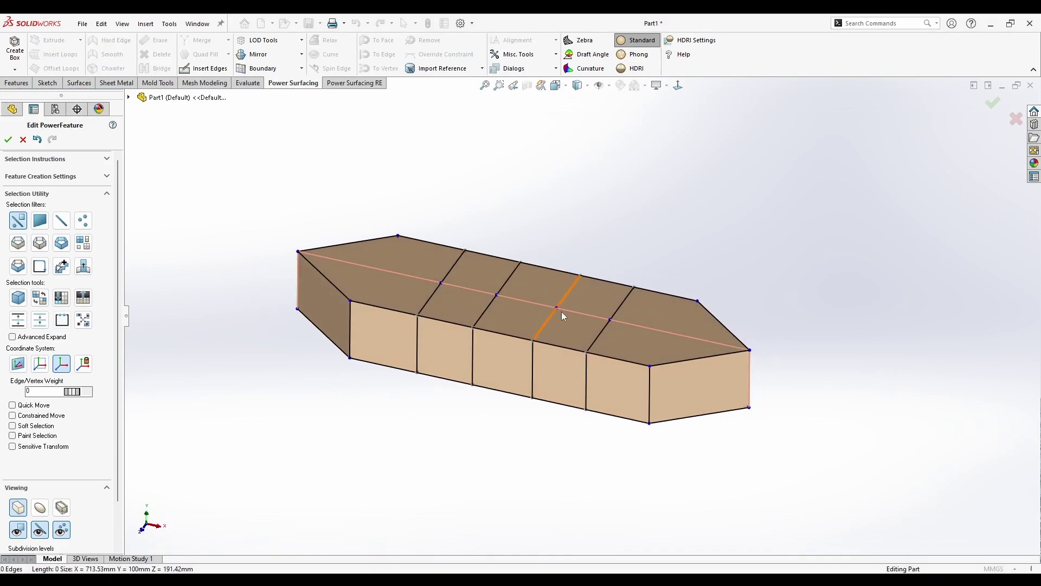
Select all the top faces of the pointed body and delete them to open the hull
scroll(576, 328, down, 1)
click(642, 352)
ctrl+click(575, 336)
click(512, 328)
click(377, 300)
click(417, 305)
click(587, 312)
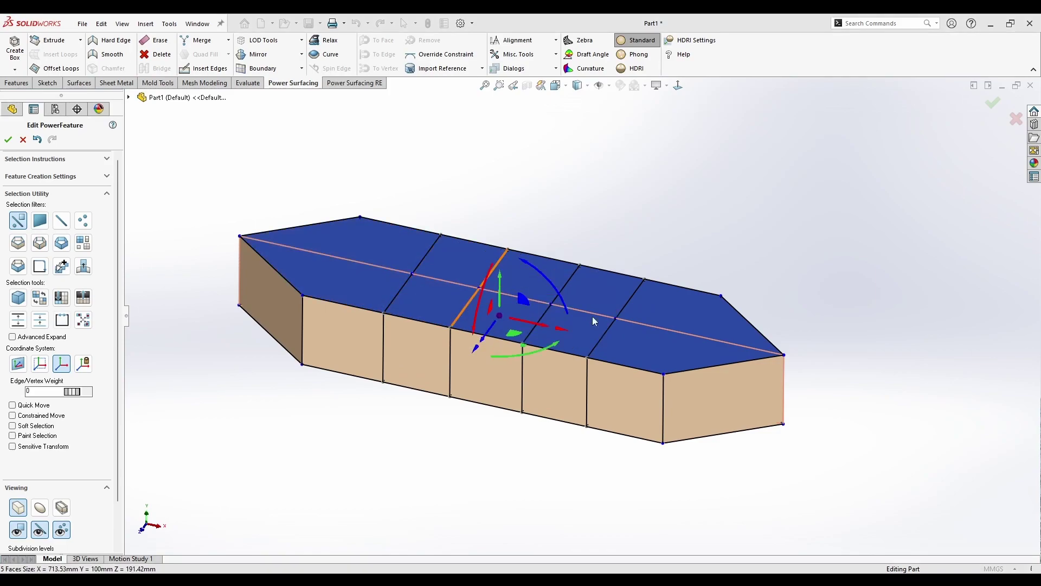
Try pulling the three middle edges of the bottom centre line down to about Y -94 mm
middle_drag(601, 233, 581, 141)
click(581, 387)
click(526, 402)
click(456, 422)
middle_drag(432, 433, 532, 421)
drag(534, 438, 565, 493)
middle_drag(565, 493, 553, 401)
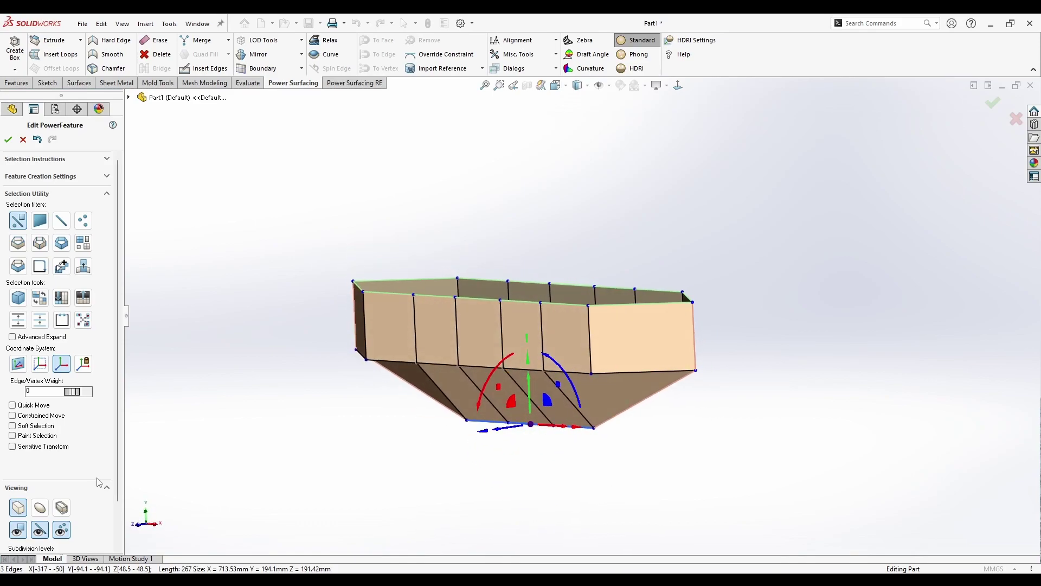
Show the hull as a smooth subdivision surface and undo the last move of the bottom centre edges
click(39, 508)
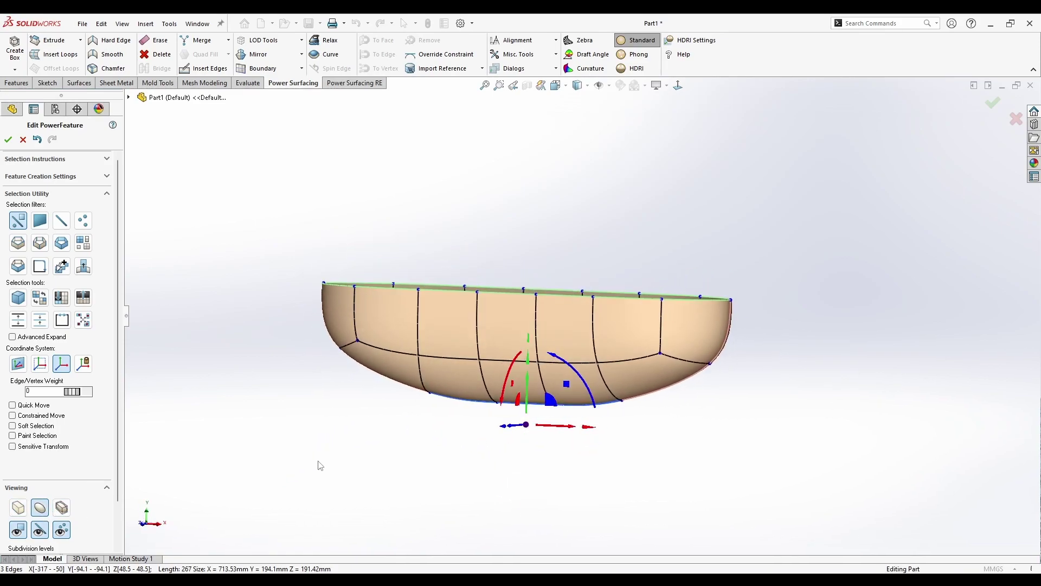
key(ctrl+z)
Lower all five bottom centre edges to about Y -50 mm and scale them along X to a length of about 526 mm
middle_drag(597, 444, 644, 366)
ctrl+click(644, 353)
ctrl+click(401, 367)
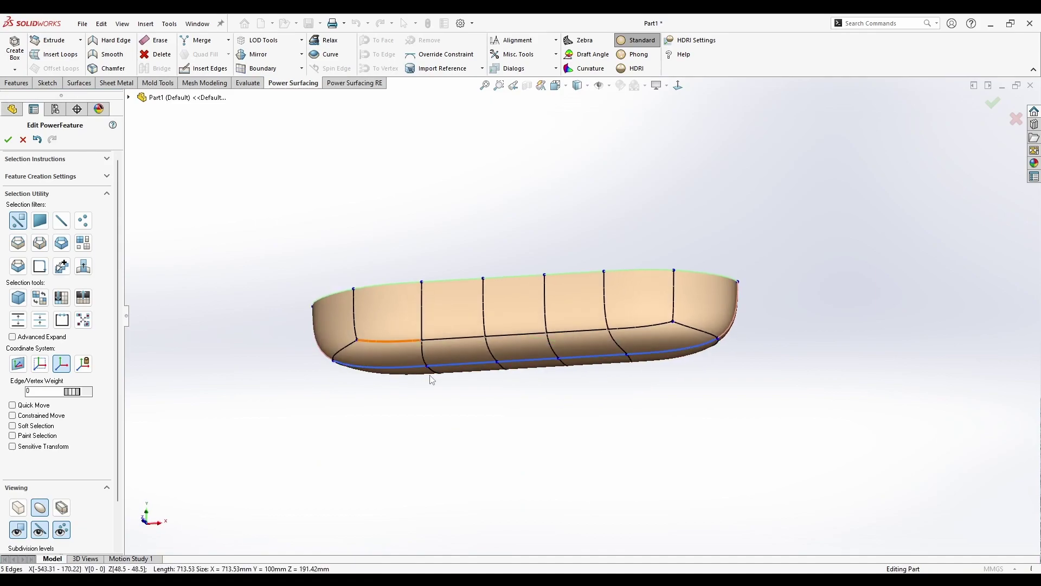
drag(558, 399, 513, 477)
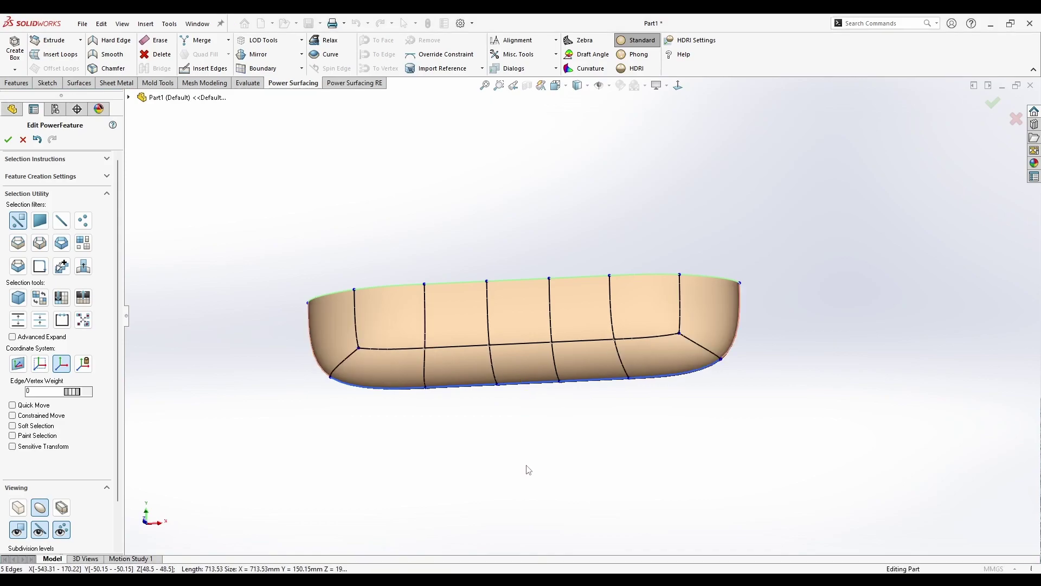
drag(615, 395, 526, 422)
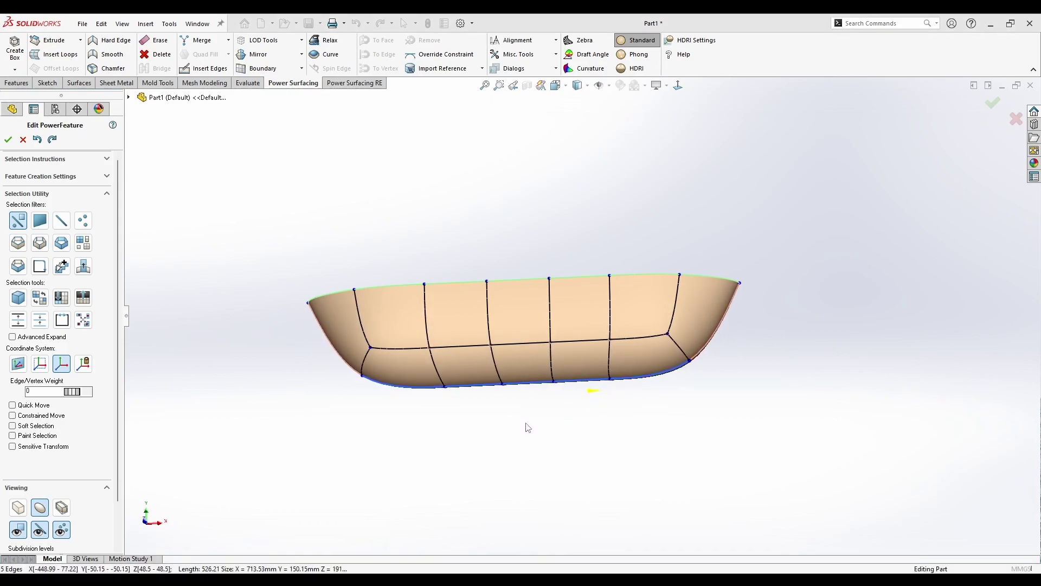
middle_drag(525, 426, 568, 471)
click(568, 470)
middle_drag(646, 425, 722, 415)
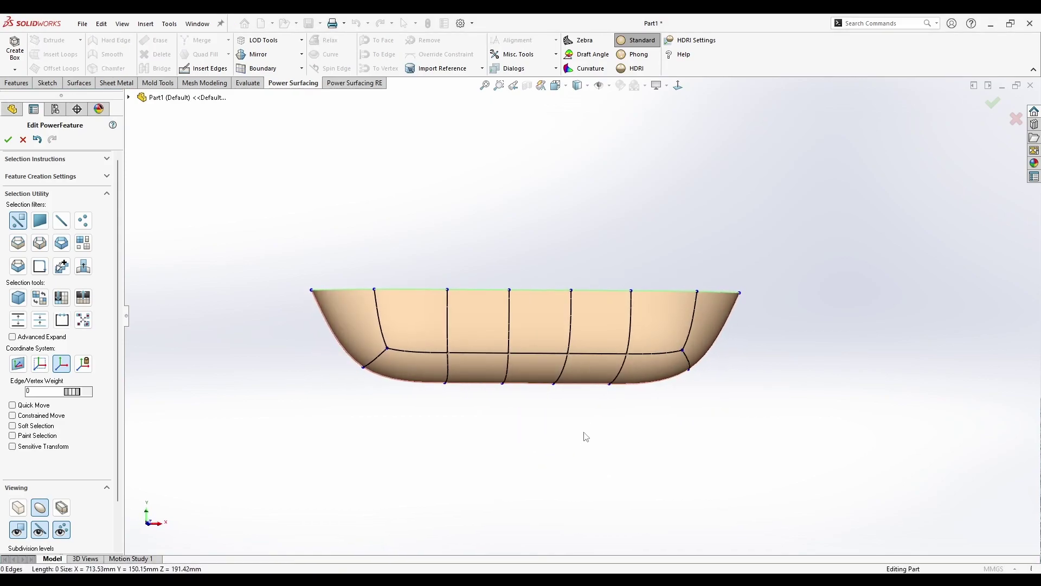
Set an edge weight of 31 on the bow and stern centre edges and the bottom edges adjoining them
middle_drag(560, 440, 650, 303)
click(664, 341)
ctrl+click(611, 408)
middle_drag(610, 408, 502, 312)
ctrl+click(417, 494)
drag(72, 395, 317, 431)
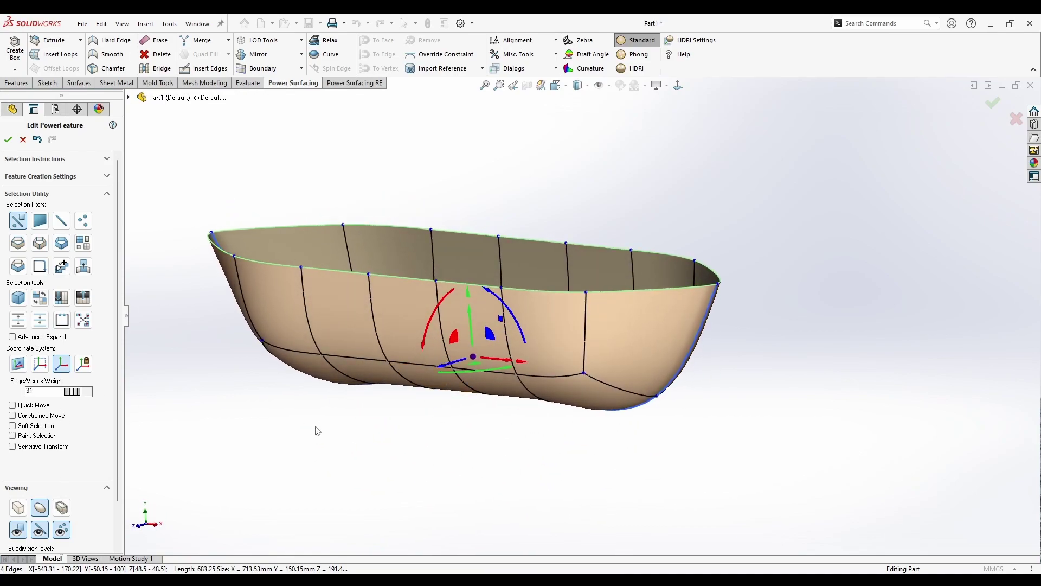
Add the remaining bottom centre edges to the selection and adjust the edge weight of the whole keel line
middle_drag(400, 448, 418, 356)
ctrl+click(466, 391)
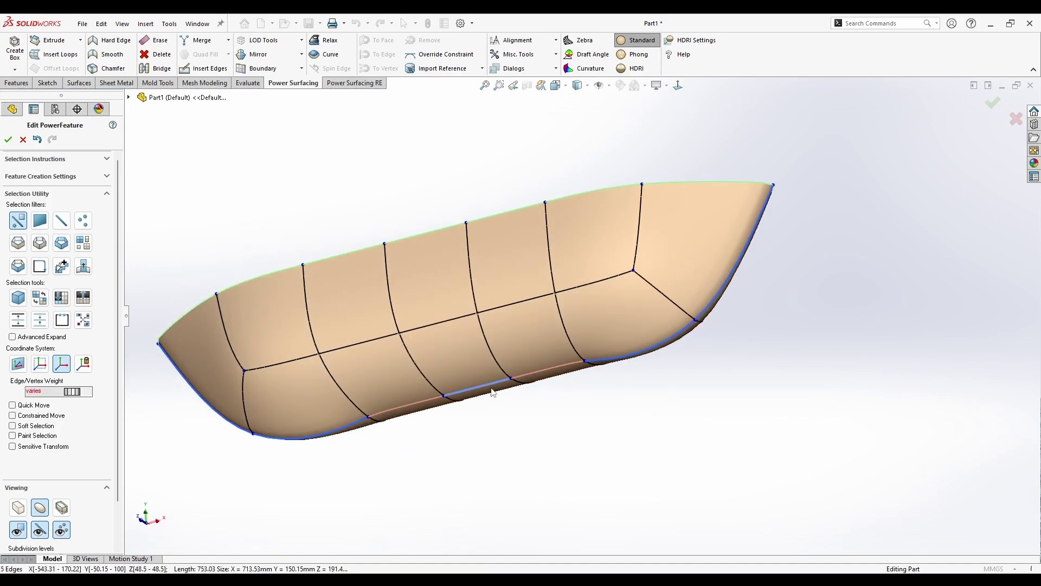
ctrl+click(420, 406)
drag(70, 396, 361, 445)
click(361, 445)
middle_drag(361, 445, 678, 358)
Insert edges on the end faces, connecting the hull's lower side corners to the bow and stern centre lines
click(678, 85)
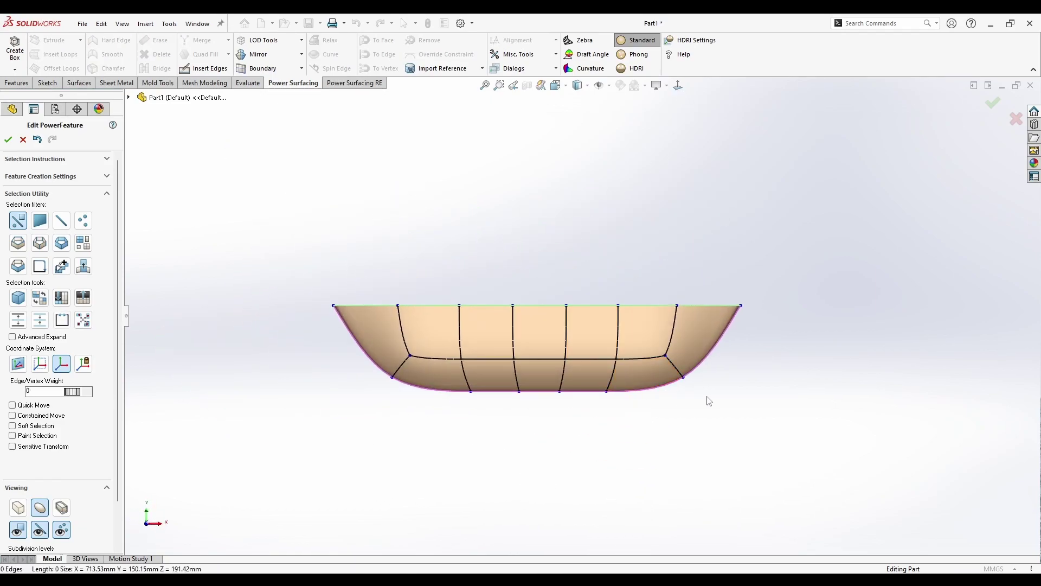
scroll(709, 401, down, 2)
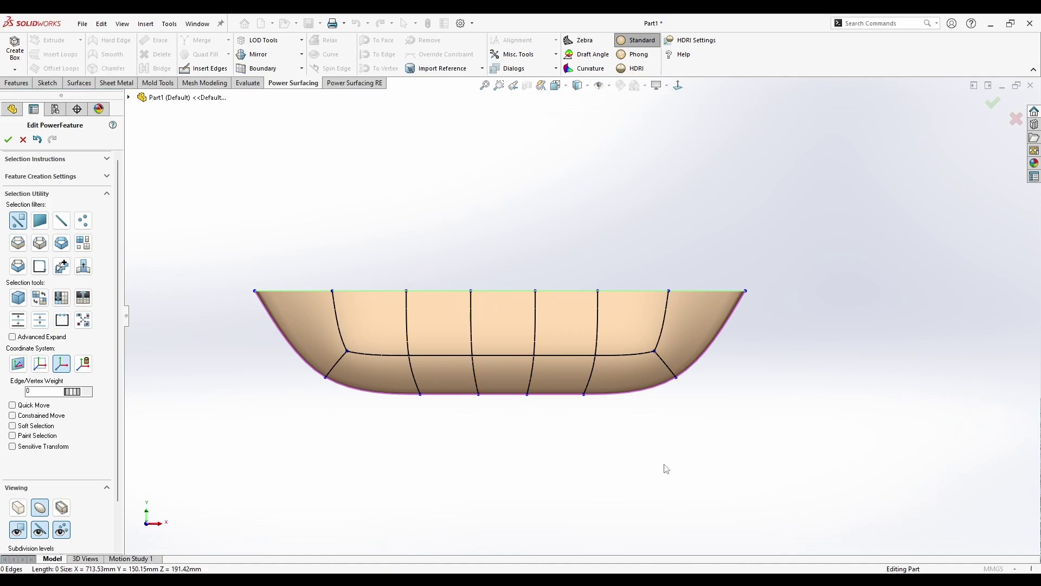
click(188, 70)
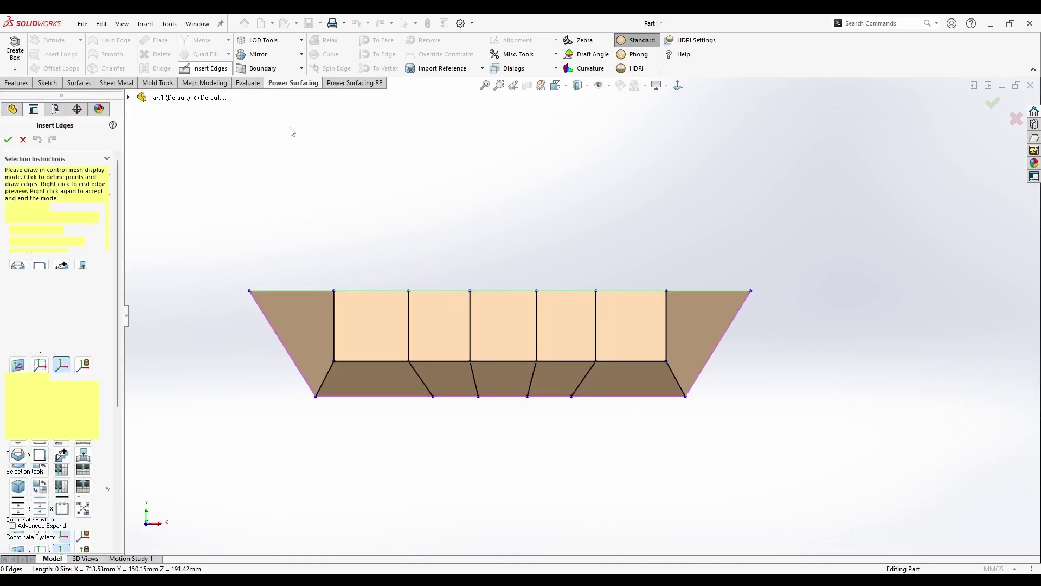
key(ctrl+4)
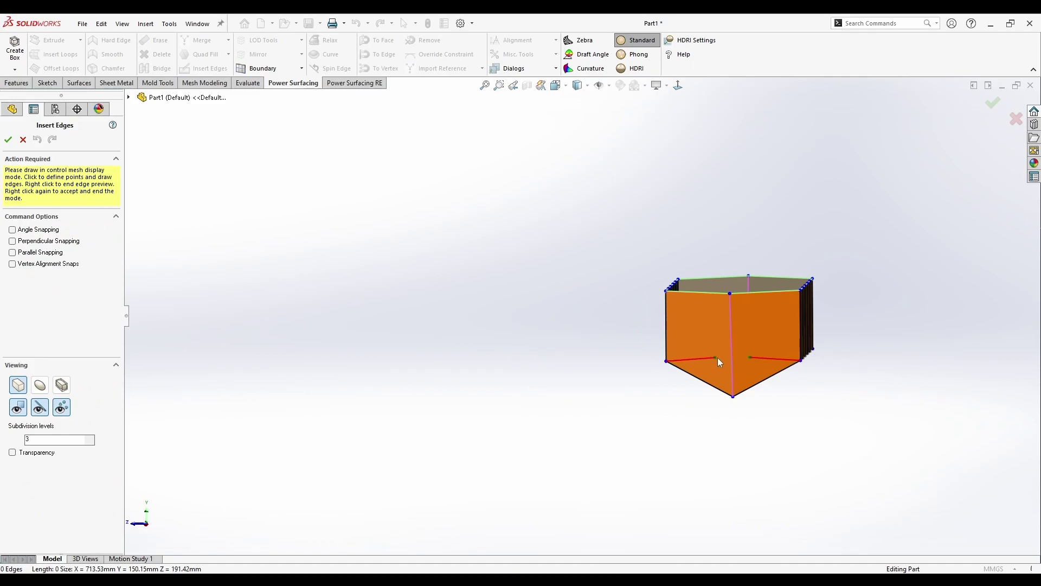
key(ctrl+1)
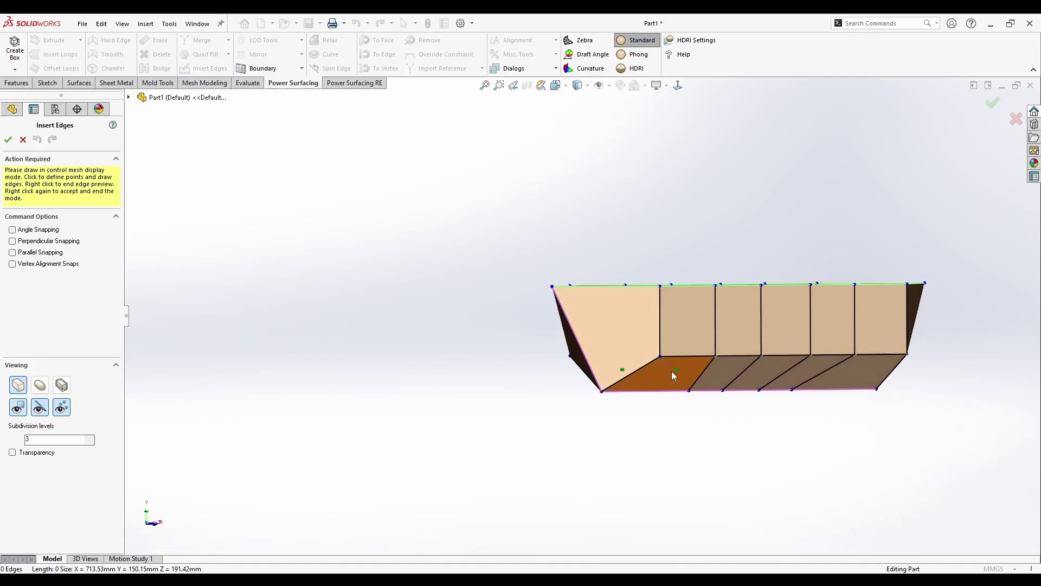
click(659, 356)
mouse_move(595, 354)
middle_down()
mouse_move(619, 356)
mouse_move(599, 304)
middle_up()
click(580, 356)
right_click(613, 360)
right_click(625, 360)
scroll(599, 304, up, 3)
right_click(652, 225)
Turn on Constrained Move and scale the three middle edges of the hull's lower side line inward along X
click(677, 85)
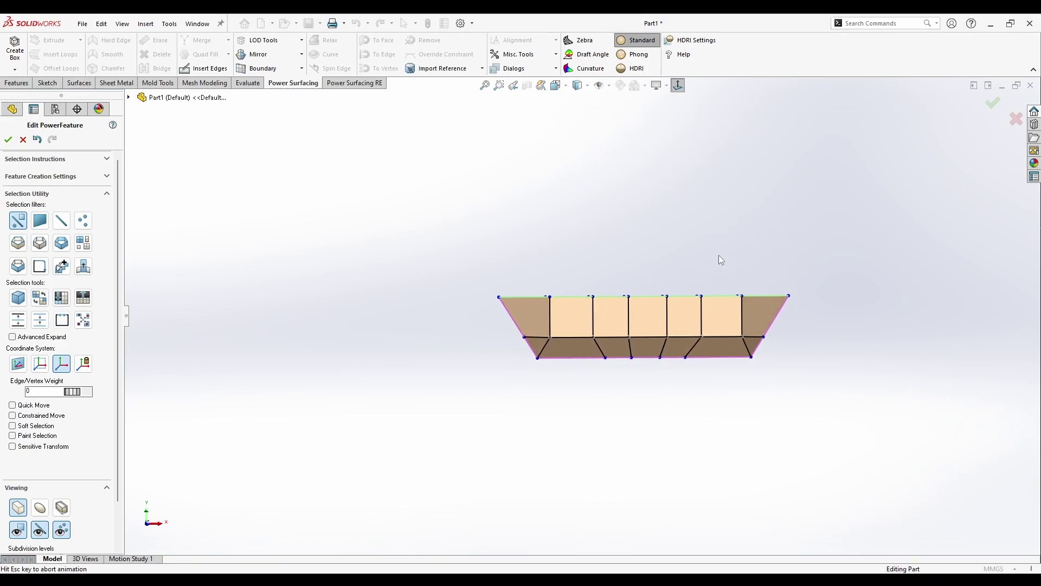
scroll(753, 340, down, 1)
scroll(754, 342, down, 3)
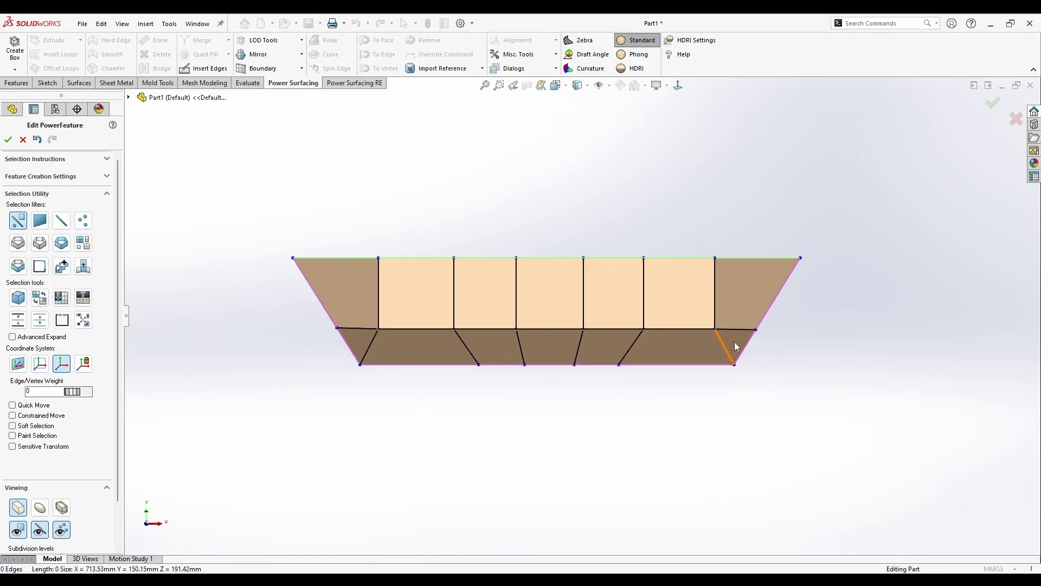
click(606, 330)
ctrl+click(549, 329)
ctrl+click(500, 328)
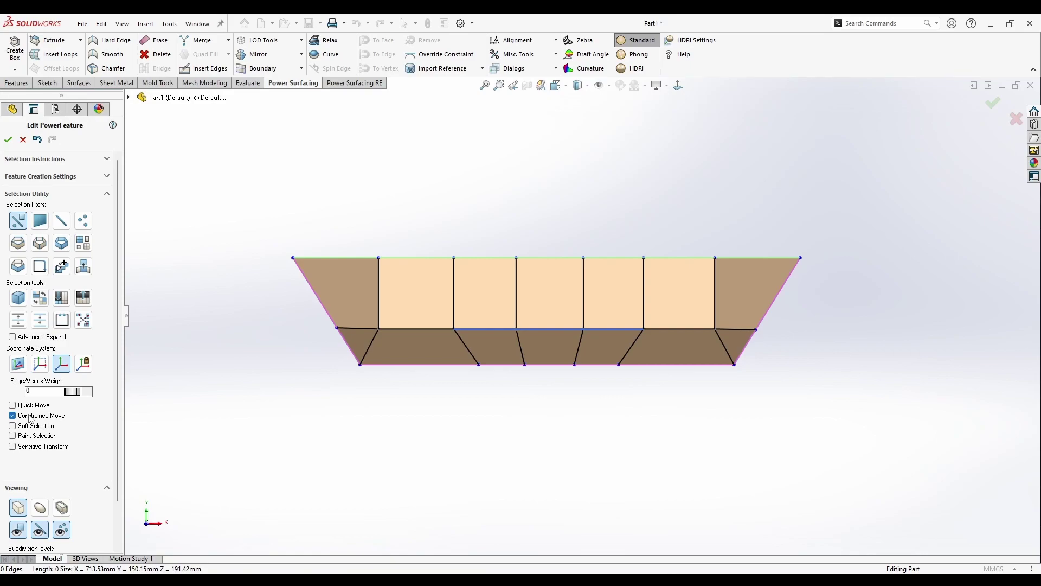
drag(593, 331, 575, 343)
key(ctrl+z)
click(624, 410)
Try to slide the bow-side and stern-side corner vertices of the lower side line outward along X
click(716, 328)
drag(726, 329, 795, 320)
key(ctrl+z)
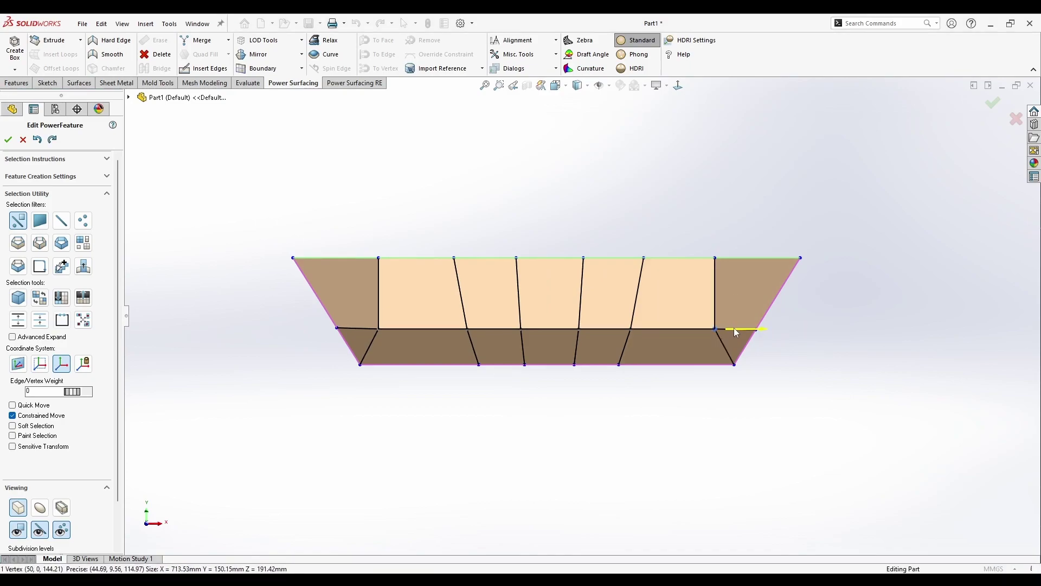
drag(737, 333, 777, 331)
click(379, 329)
drag(383, 327, 362, 332)
click(614, 404)
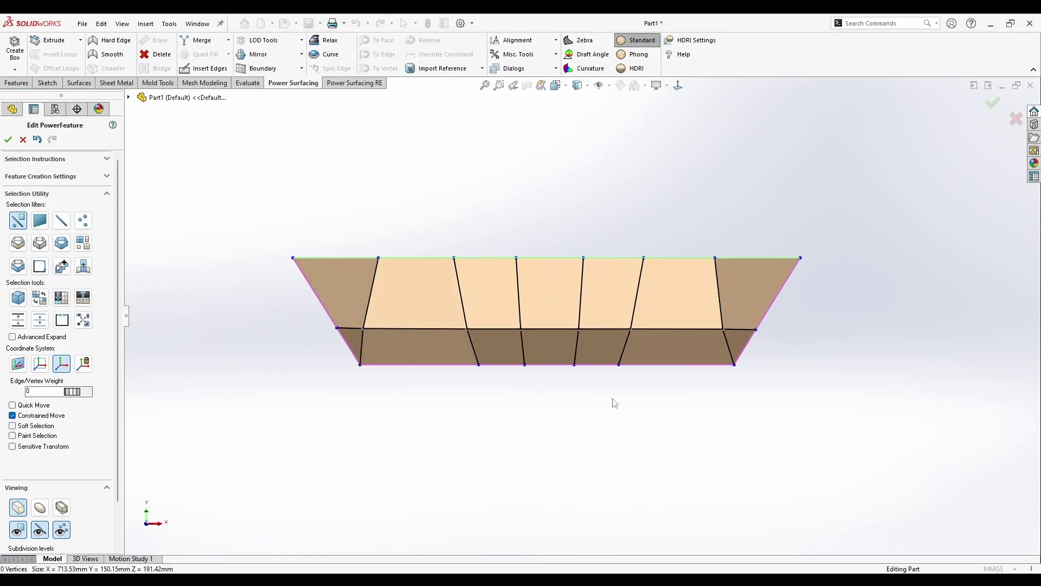
Undo the outward moves of the lower side line's bow and stern corner vertices
click(727, 330)
middle_drag(699, 358, 718, 530)
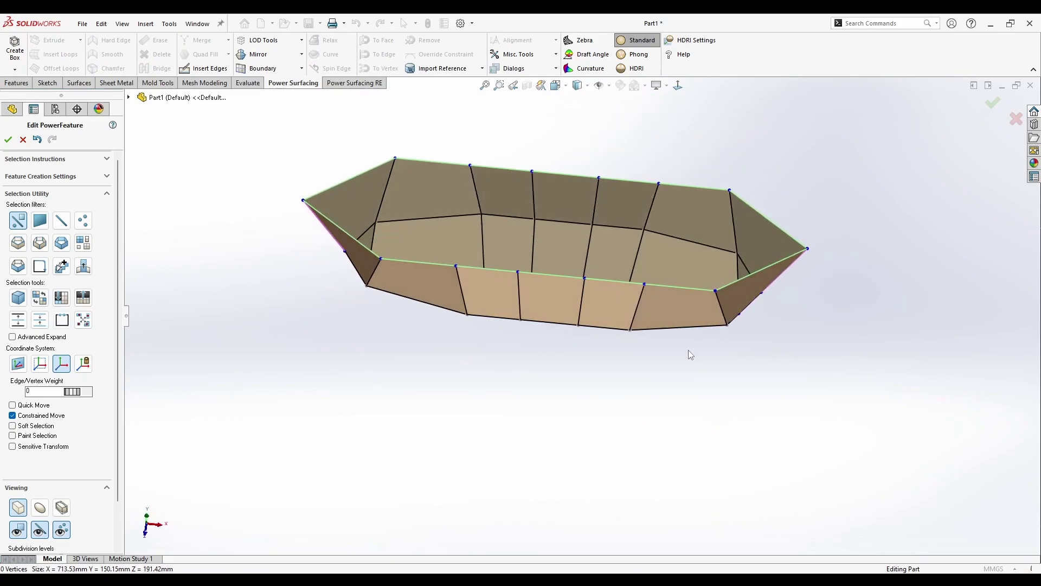
click(678, 330)
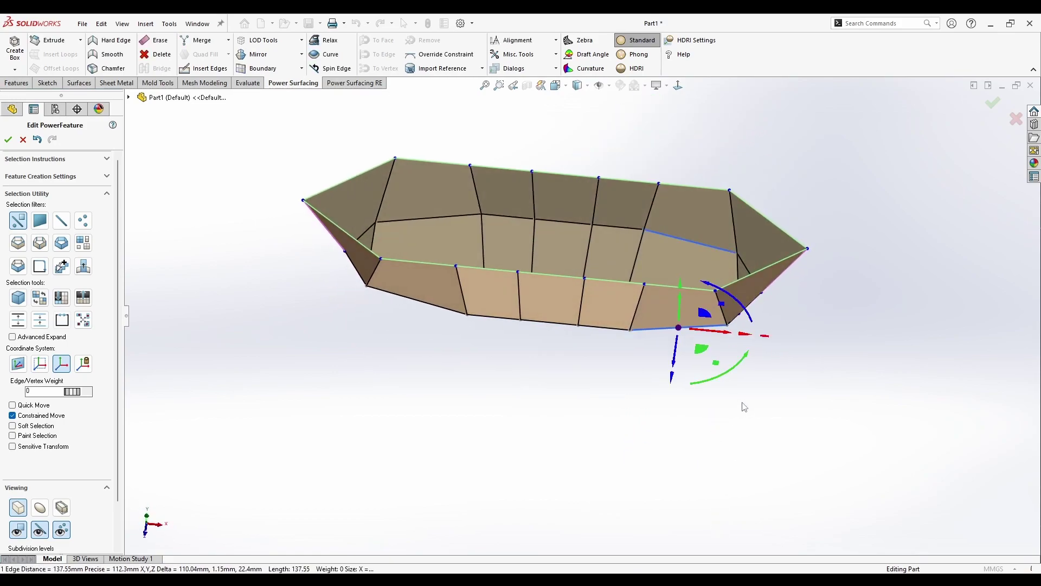
click(737, 444)
click(678, 328)
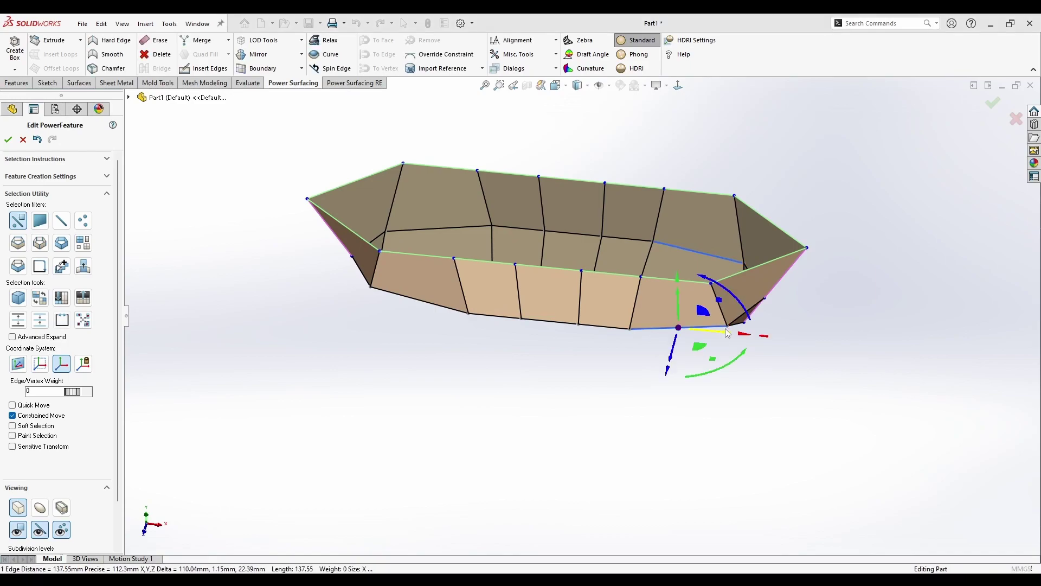
key(ctrl+z)
key(ctrl+z)
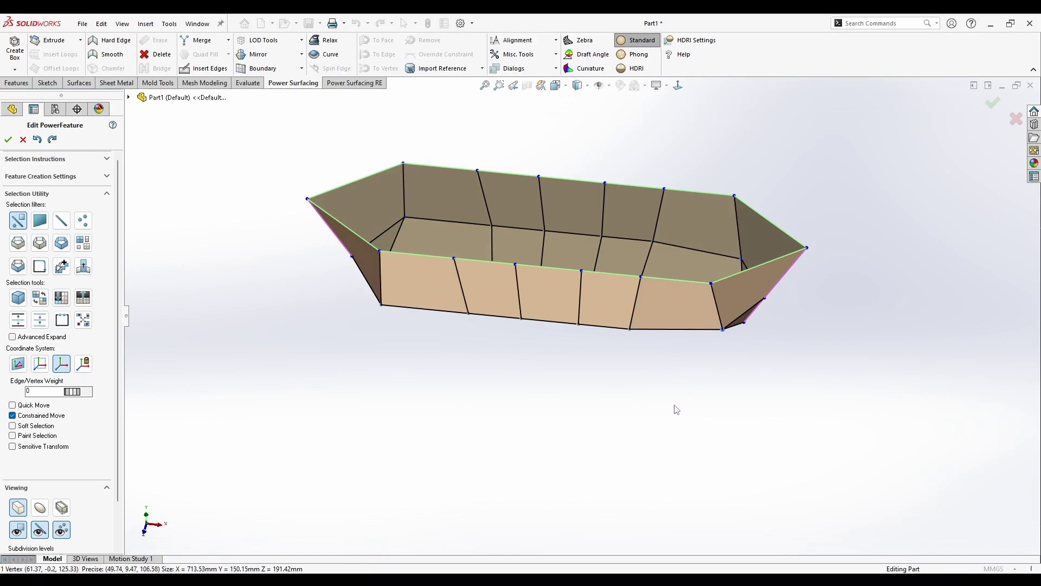
key(ctrl+z)
Display the smooth surface and scale the five bottom centre edges of the keel along X by a factor of 0.844
middle_drag(579, 479, 569, 320)
click(37, 514)
middle_drag(599, 399, 712, 233)
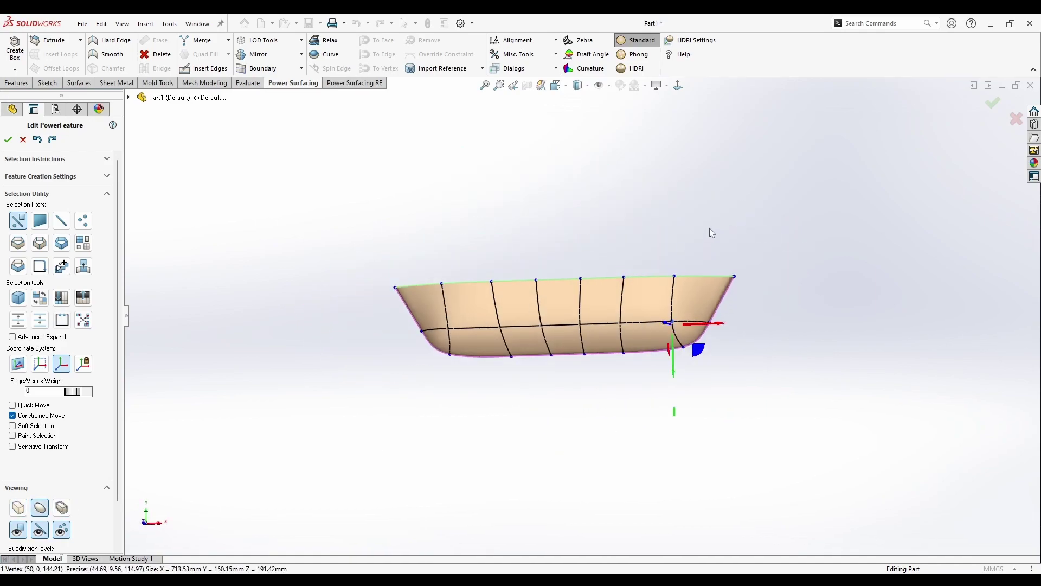
click(678, 85)
scroll(604, 295, down, 3)
click(599, 345)
ctrl+click(637, 347)
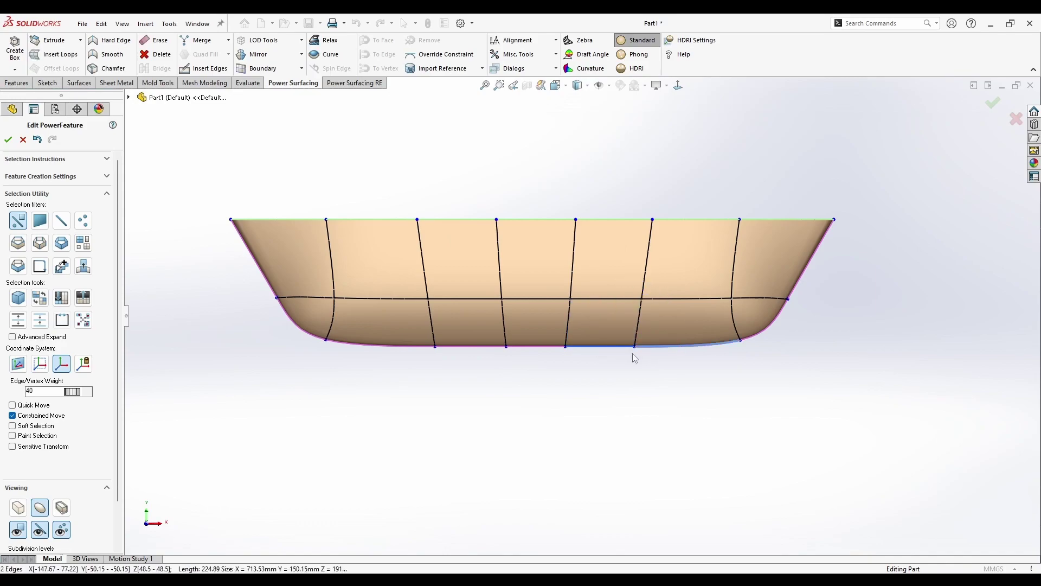
drag(603, 348, 566, 386)
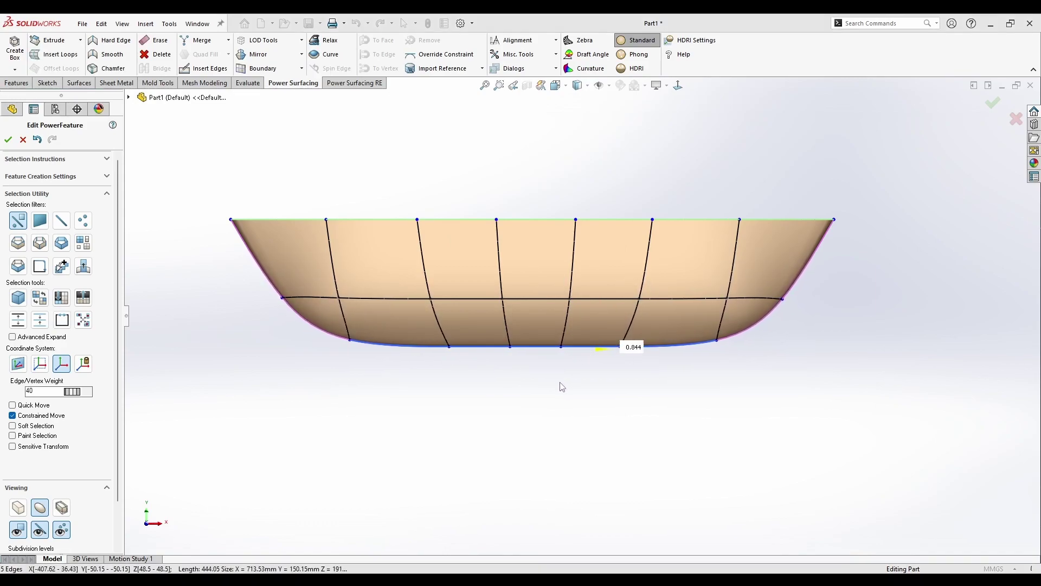
click(562, 386)
middle_drag(562, 386, 684, 433)
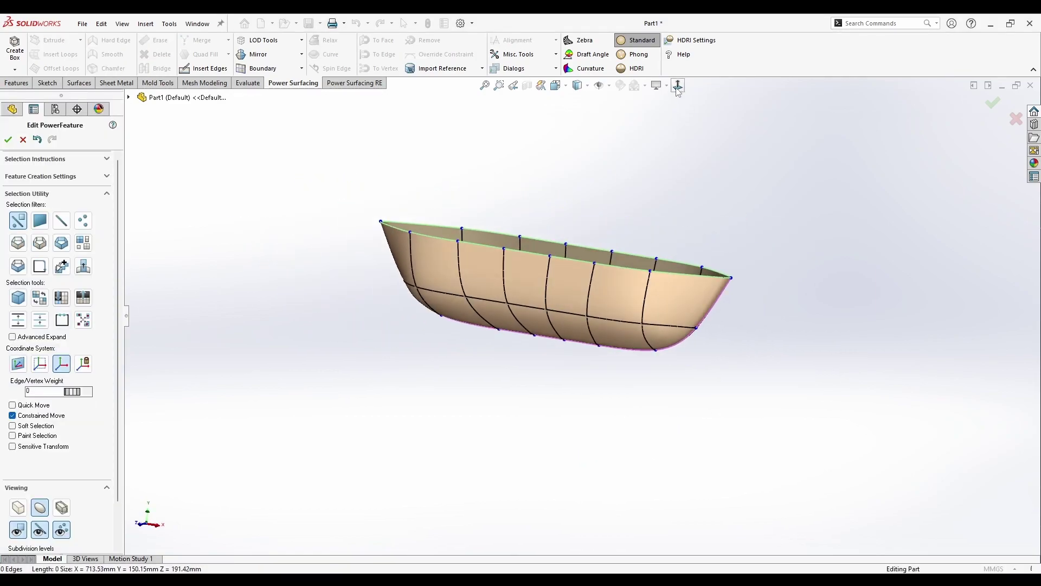
Insert a horizontal edge loop around the hull about midway between the rim and the lower side line
click(679, 87)
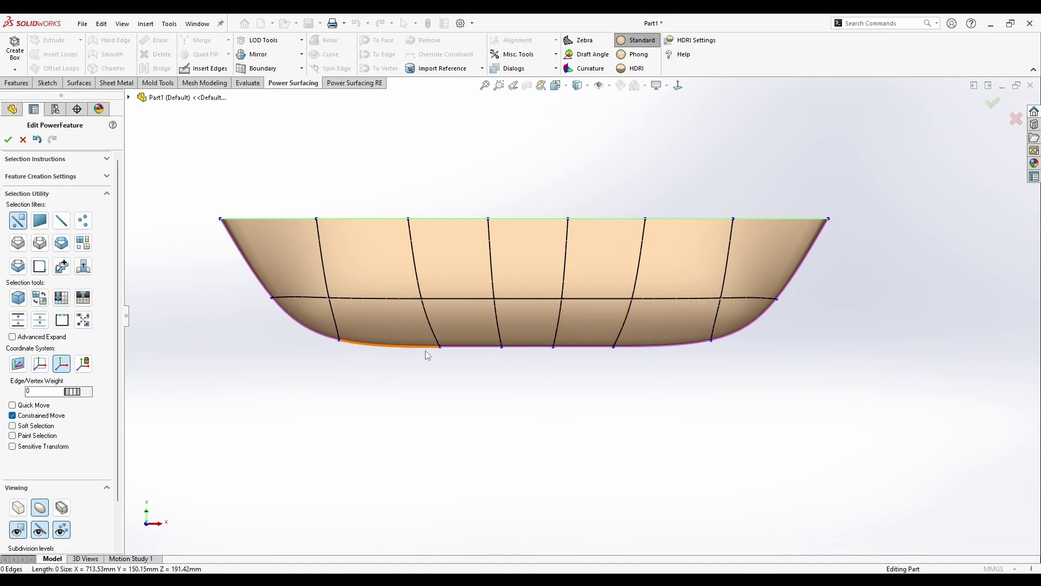
alt+click(802, 261)
mouse_move(837, 298)
middle_down()
mouse_move(771, 310)
mouse_move(845, 303)
middle_up()
Turn off Constrained Move and shift the bow edge of the lower side line aft along X
click(745, 307)
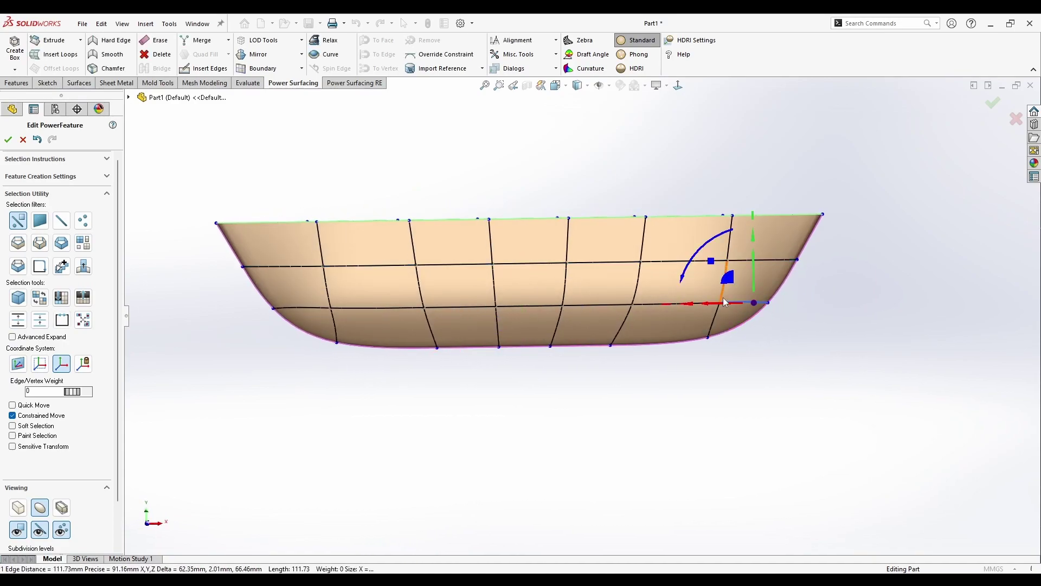
click(64, 417)
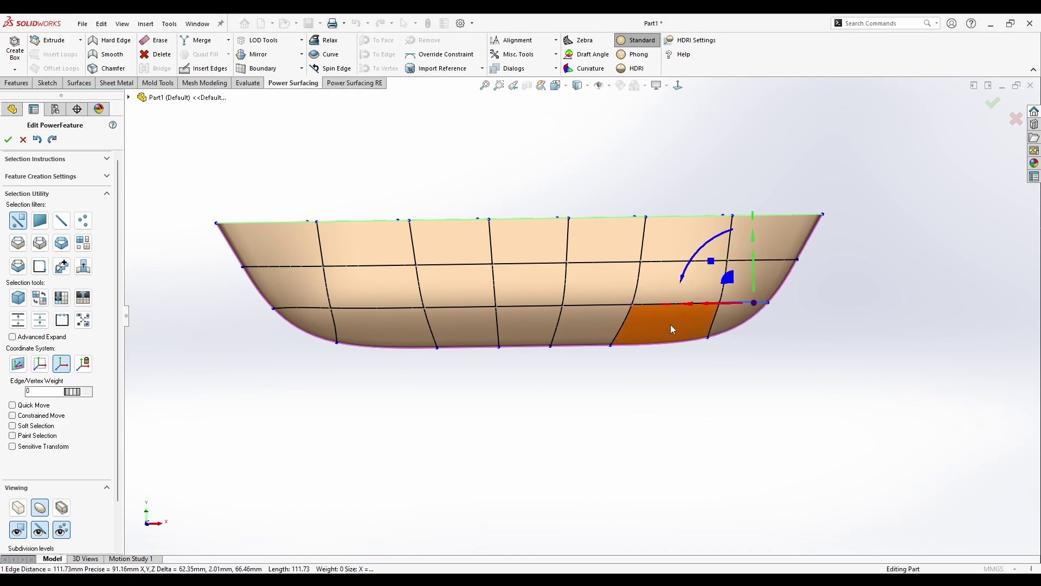
middle_drag(724, 358, 700, 377)
click(585, 414)
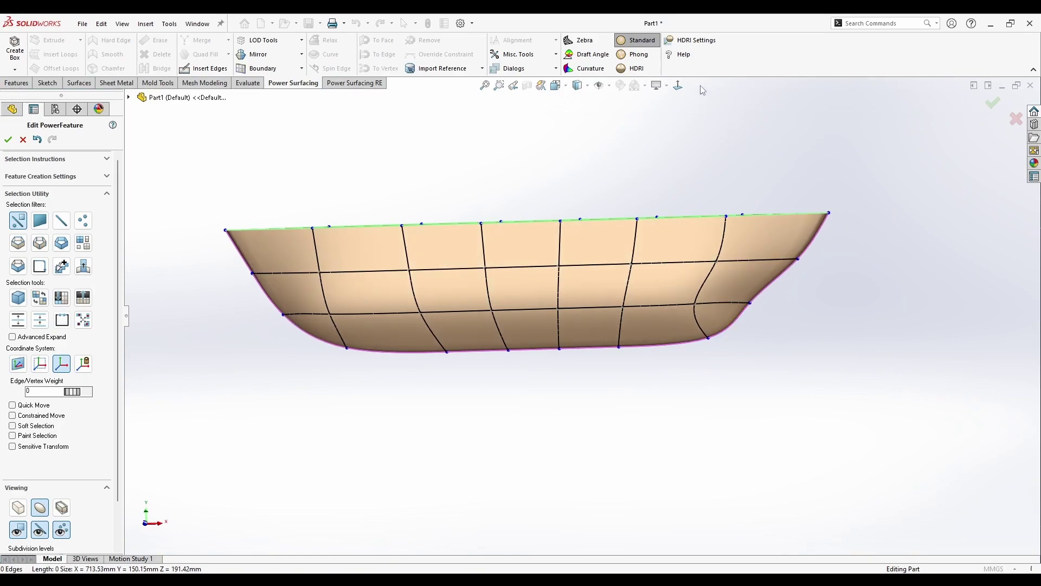
Try to move the keel's forward bottom edge towards the bow along X
click(681, 89)
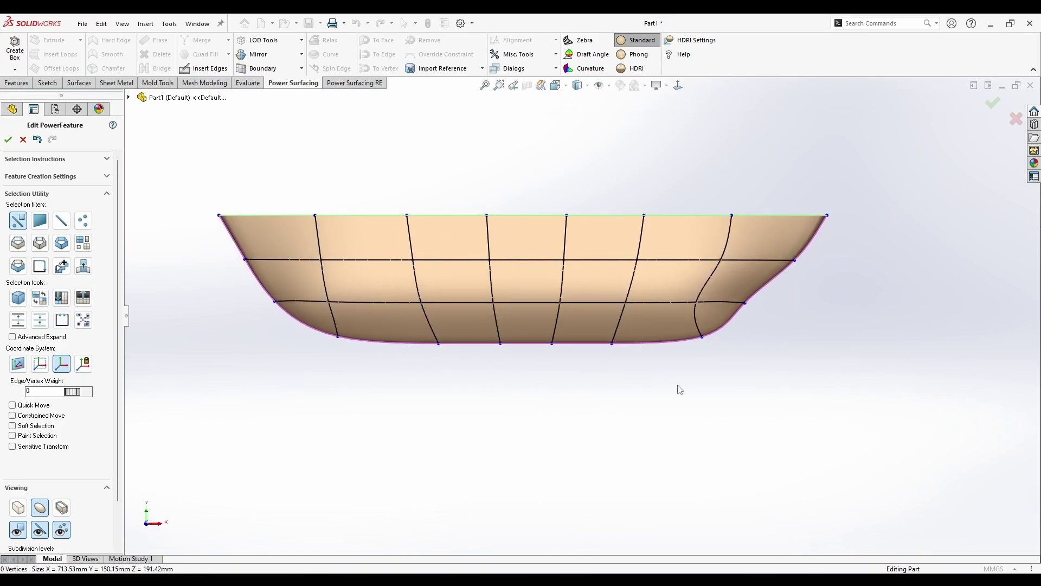
click(682, 345)
drag(694, 341, 835, 368)
click(793, 379)
middle_drag(792, 379, 769, 389)
key(ctrl+z)
click(715, 404)
middle_drag(678, 403, 703, 402)
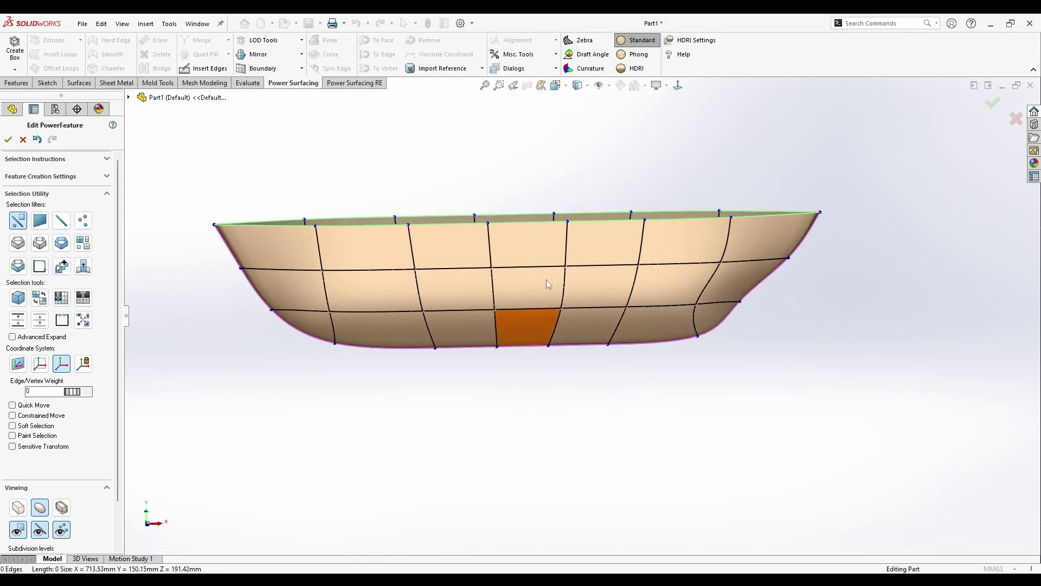
Pull the stern edge of the lower side line and both end edges of the middle loop inward along X
click(678, 86)
drag(288, 307, 352, 312)
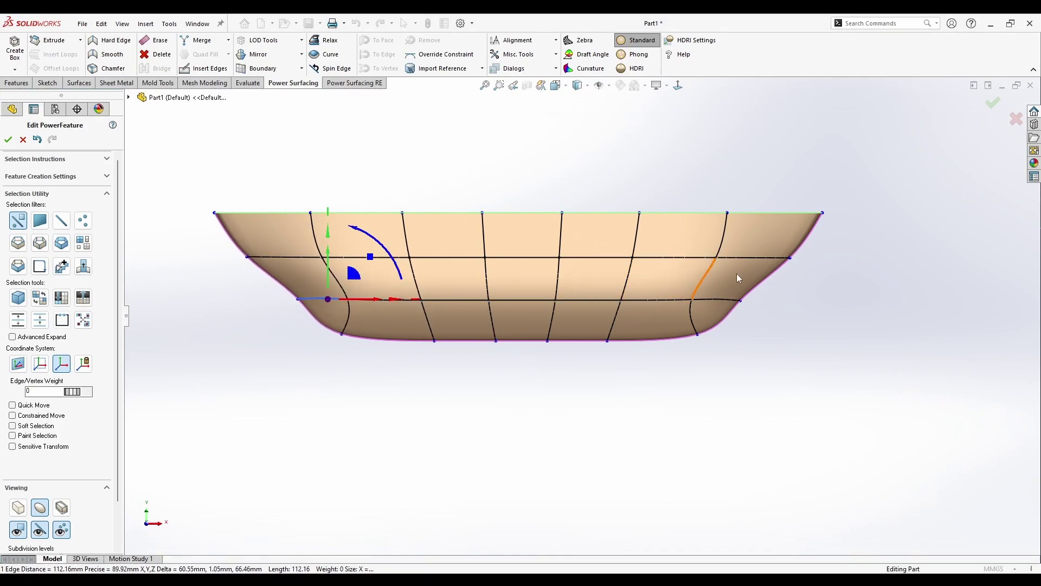
click(777, 261)
drag(795, 264, 773, 276)
click(281, 260)
drag(301, 260, 321, 263)
click(600, 382)
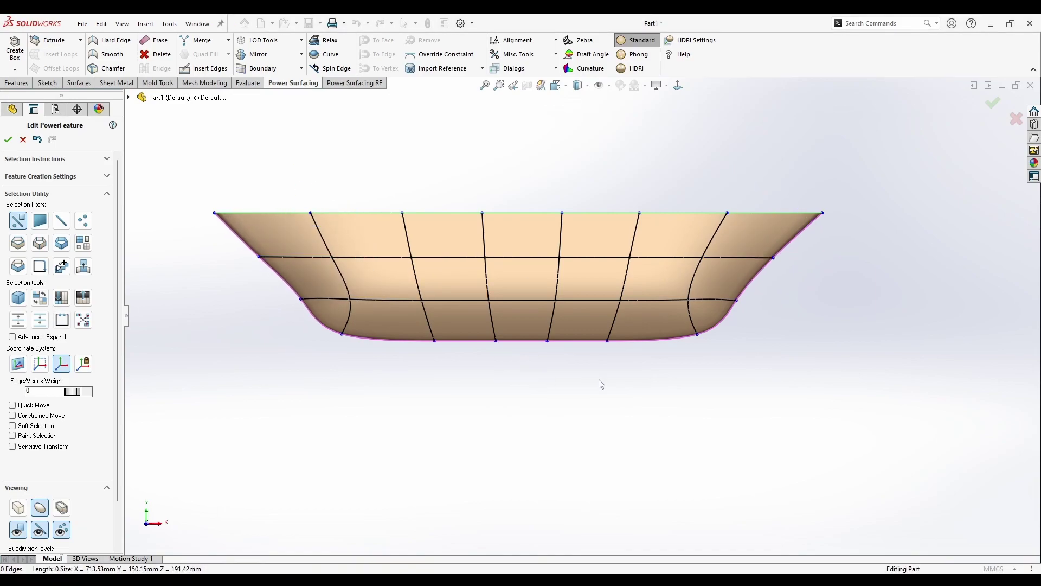
Select the keel's bottom centre edges and scale them slightly outward along X to lengthen the flat bottom
ctrl+click(365, 339)
ctrl+click(476, 341)
ctrl+click(522, 341)
ctrl+click(577, 342)
drag(562, 344, 618, 355)
key(ctrl+z)
click(792, 353)
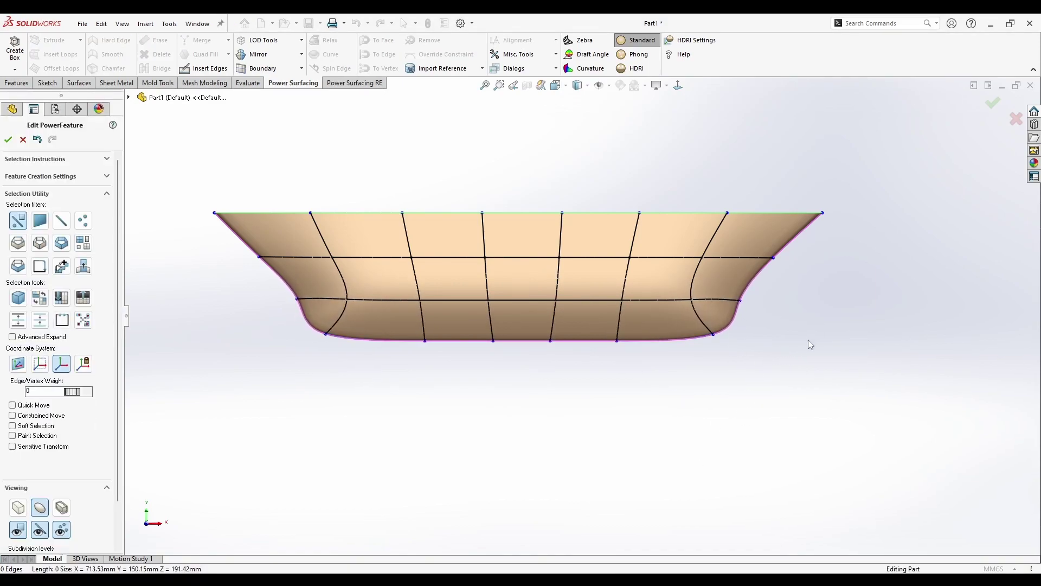
Insert a horizontal edge loop around the hull just below the rim
scroll(815, 223, down, 2)
click(705, 227)
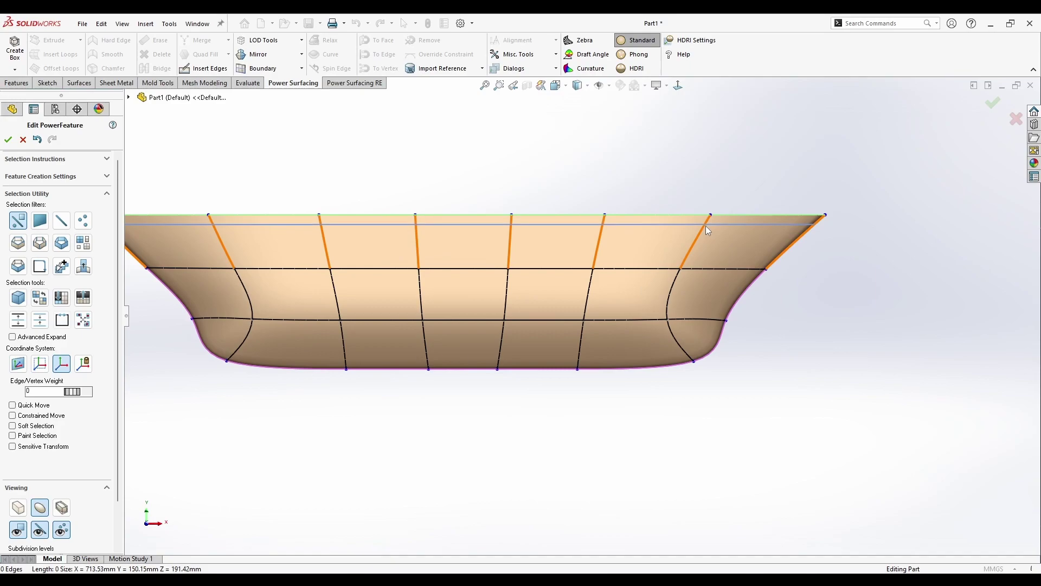
Set an edge weight of 78 on the two forward edges of the loop below the rim and shift them towards the bow
click(772, 232)
ctrl+click(692, 239)
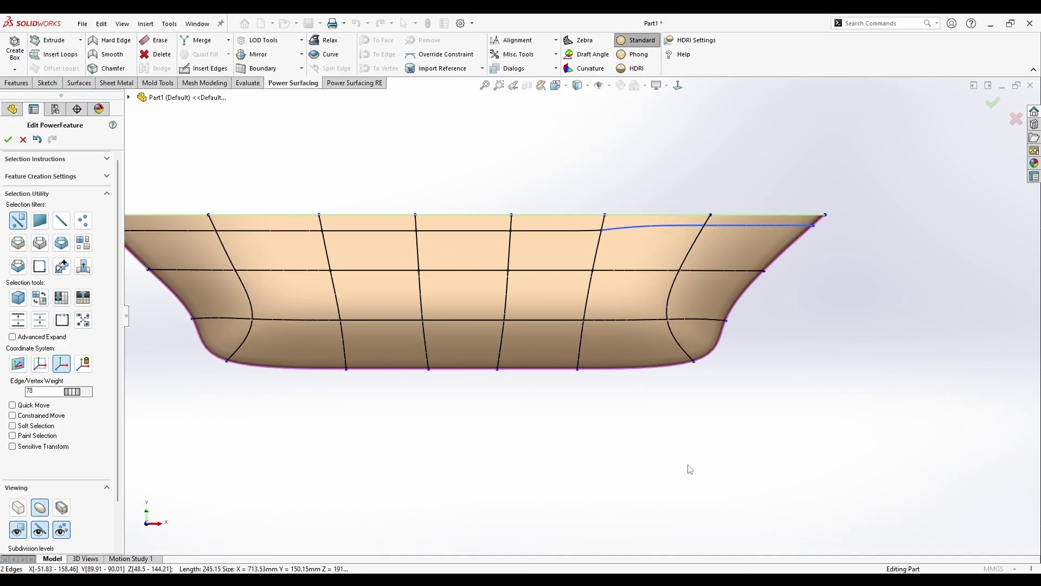
drag(736, 224, 747, 234)
click(801, 311)
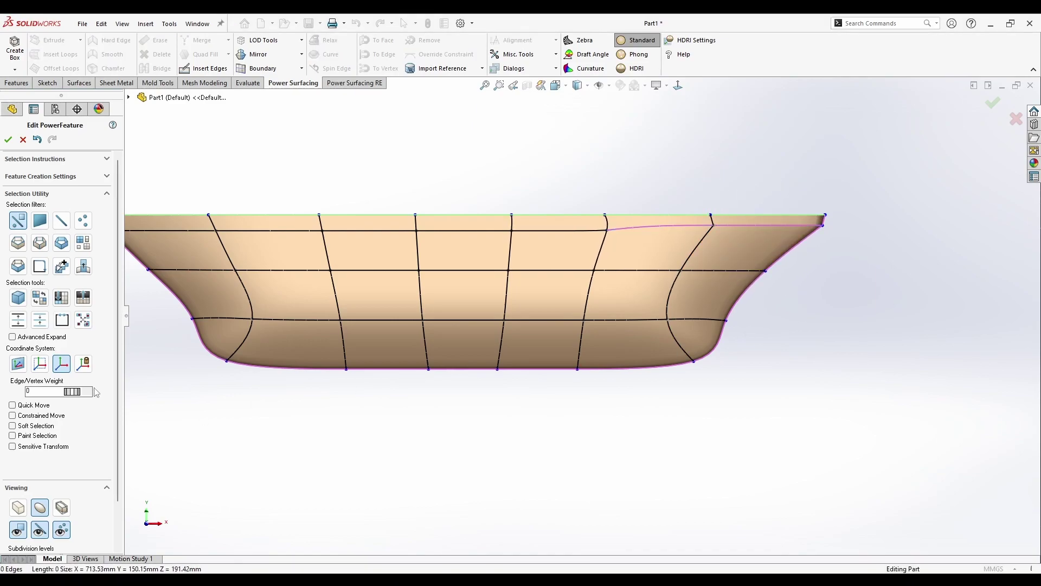
Set the subdivision level to 4 and compare the bow with the reference photo marine-industry.jpg
scroll(91, 412, down, 3)
click(90, 513)
middle_drag(573, 418, 678, 445)
scroll(725, 205, down, 3)
middle_drag(724, 205, 739, 186)
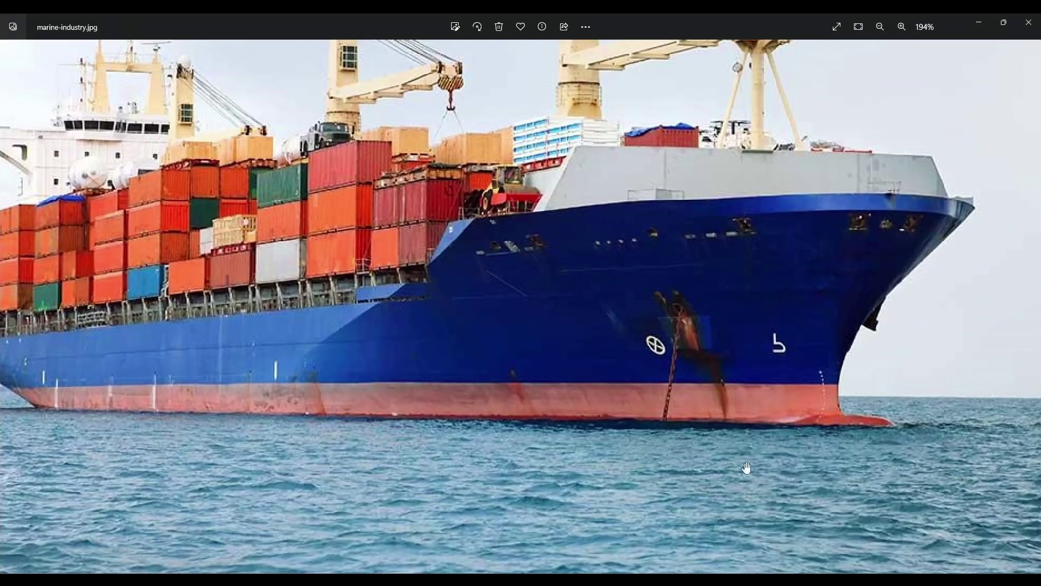
scroll(711, 525, up, 5)
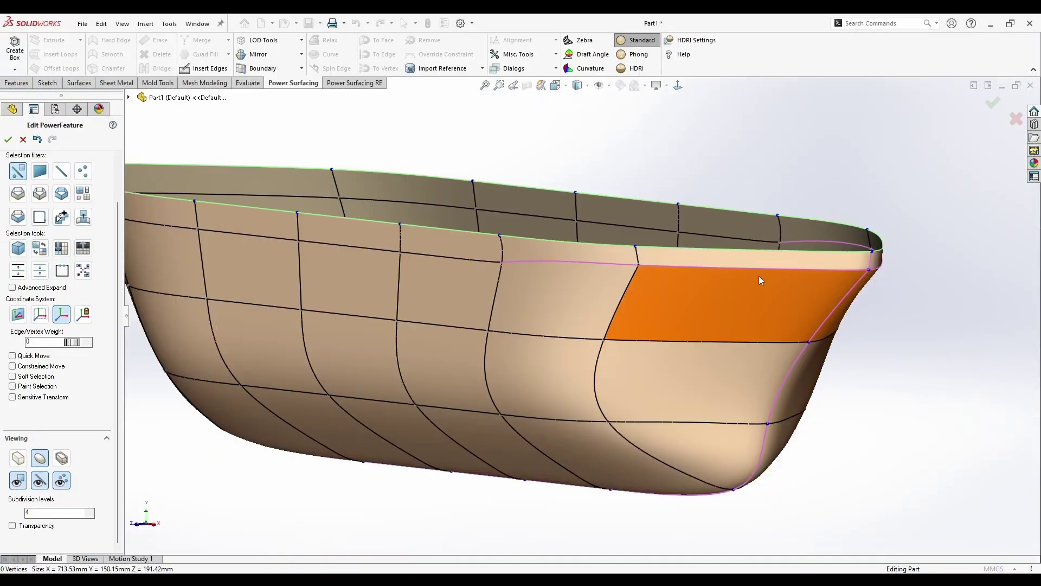
Lower the foremost side edge of the loop below the rim slightly along Y at the bow
click(759, 275)
click(678, 267)
drag(749, 237, 749, 245)
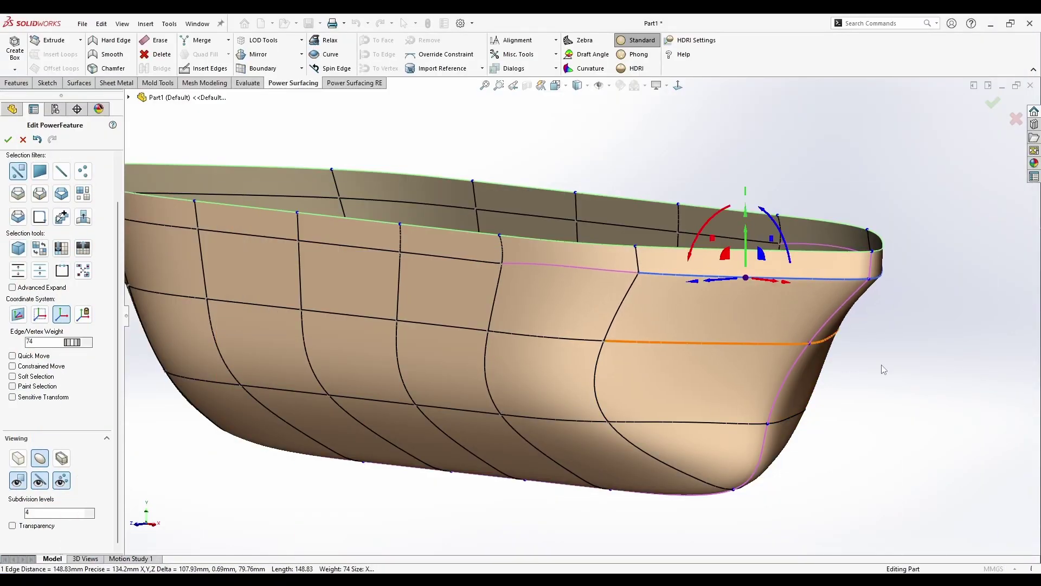
click(864, 424)
Examine the bow flare, the weighted edges below the rim and the overall hull shape from several angles
scroll(493, 411, up, 1)
middle_drag(471, 418, 349, 230)
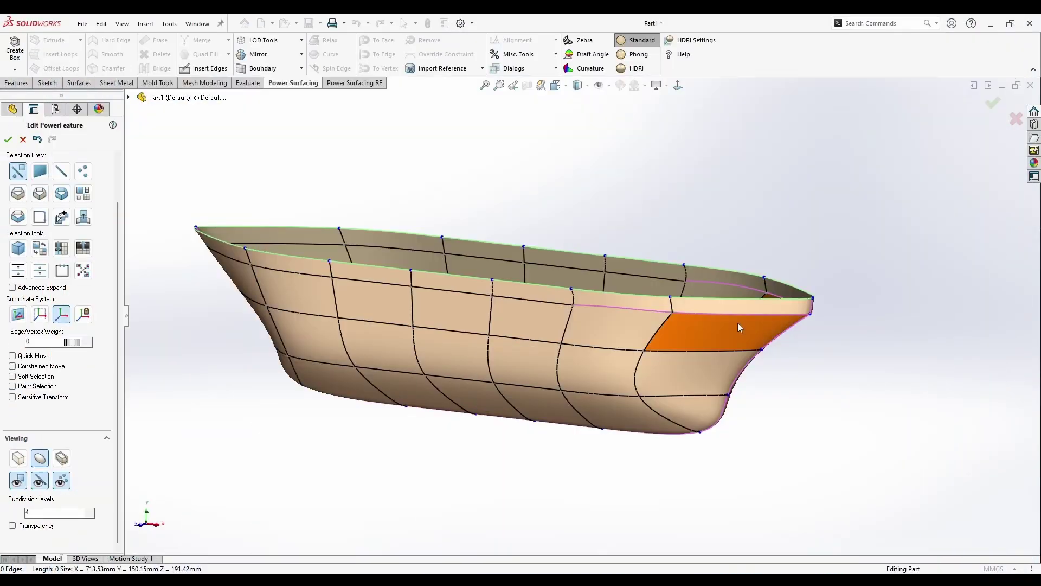
scroll(733, 319, down, 5)
scroll(623, 324, up, 4)
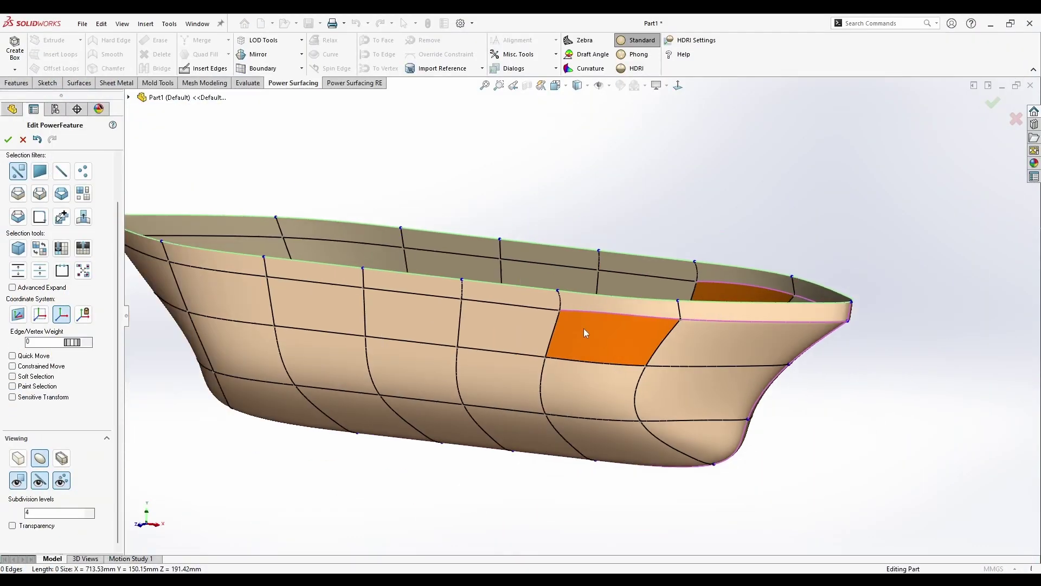
scroll(574, 324, down, 2)
click(555, 314)
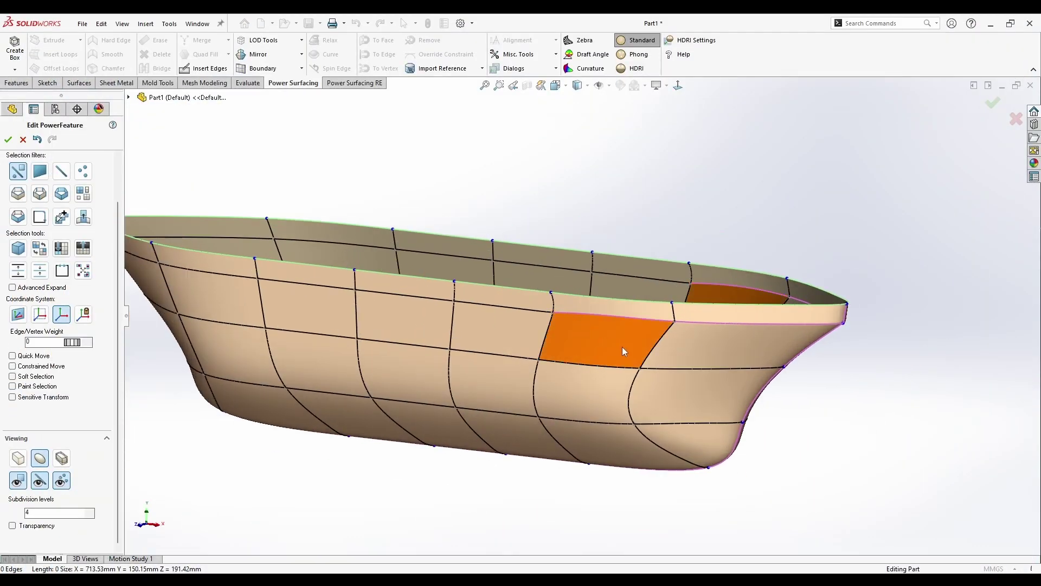
click(549, 313)
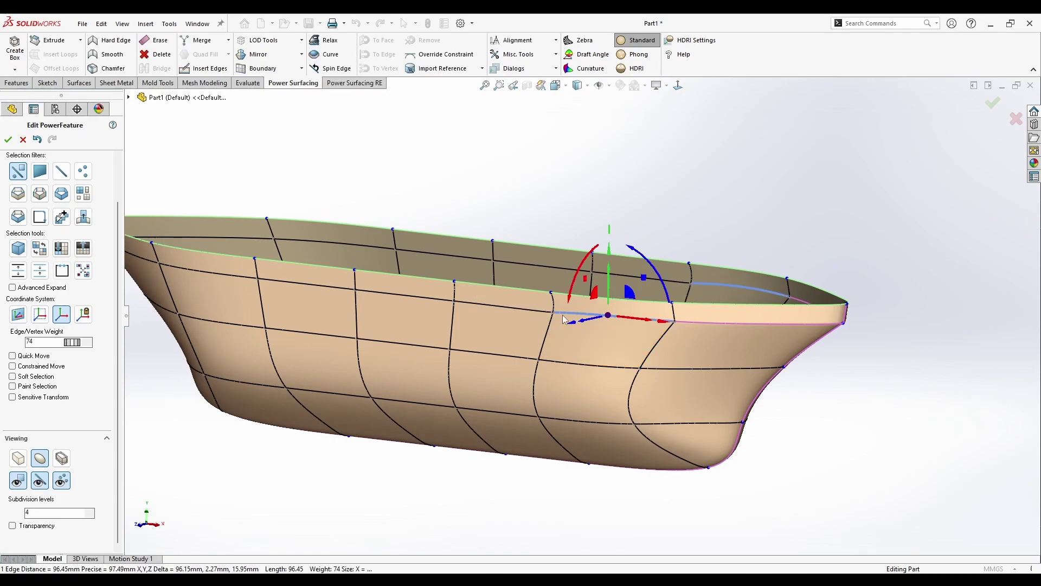
scroll(553, 314, down, 2)
click(436, 499)
click(555, 313)
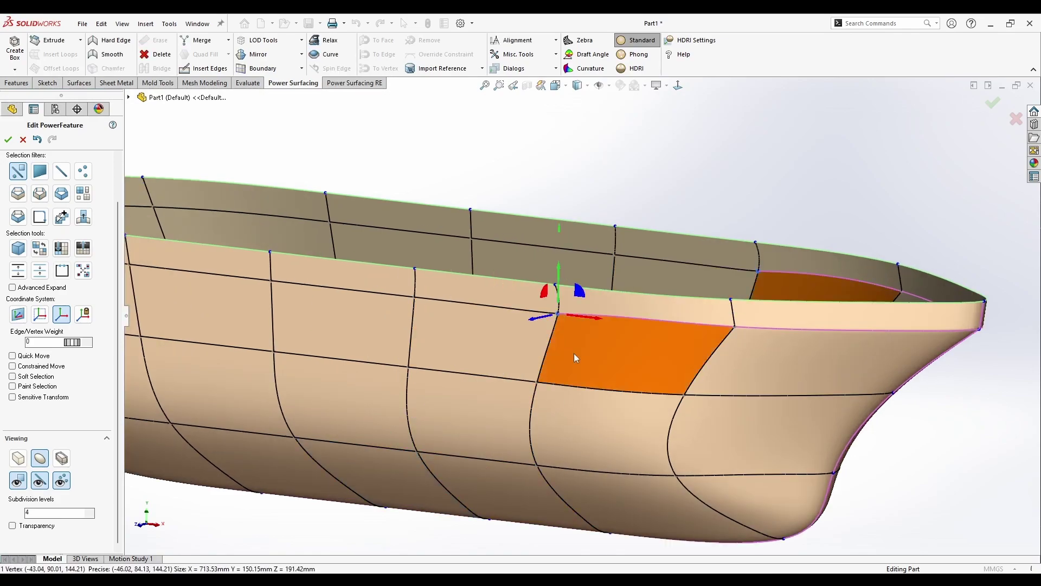
scroll(558, 405, up, 5)
click(509, 461)
mouse_move(510, 462)
middle_down()
mouse_move(525, 506)
mouse_move(534, 488)
mouse_move(518, 446)
mouse_move(548, 483)
mouse_move(521, 472)
middle_up()
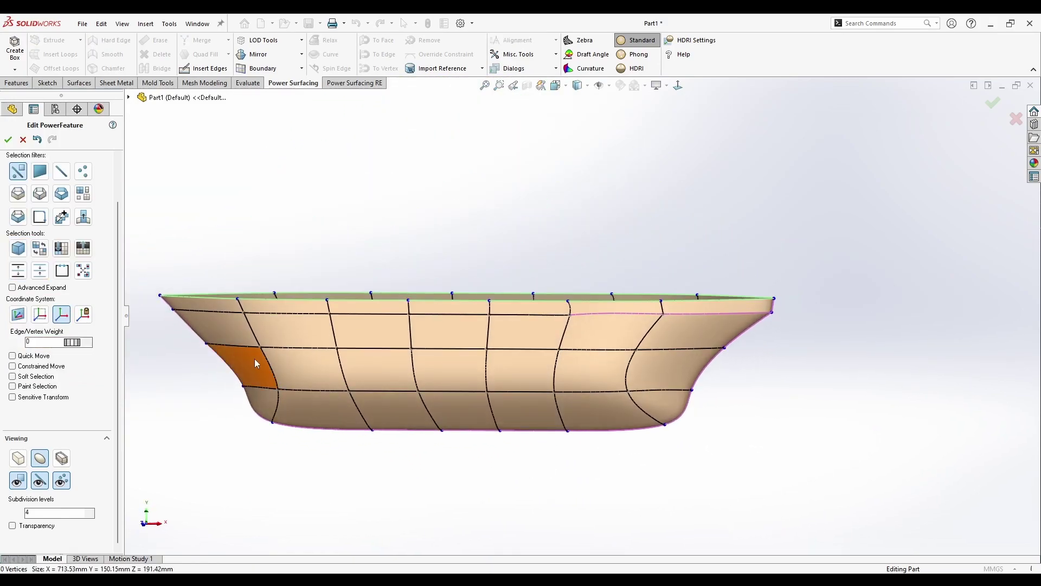
right_click(264, 322)
middle_drag(480, 498, 574, 226)
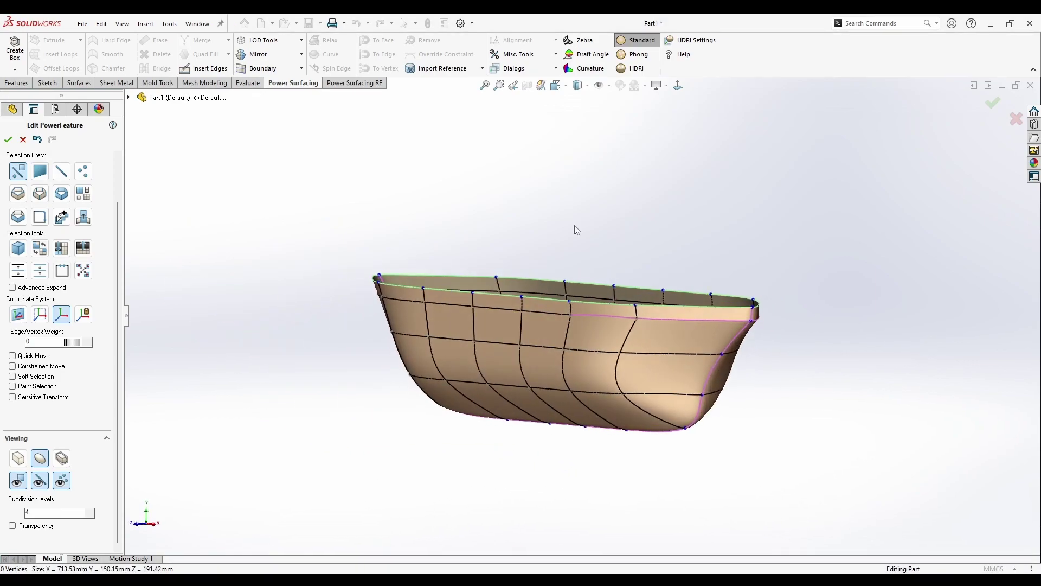
Show the control cage and narrow the lowest side edge loop inwards along Z to taper the hull towards the keel
click(678, 87)
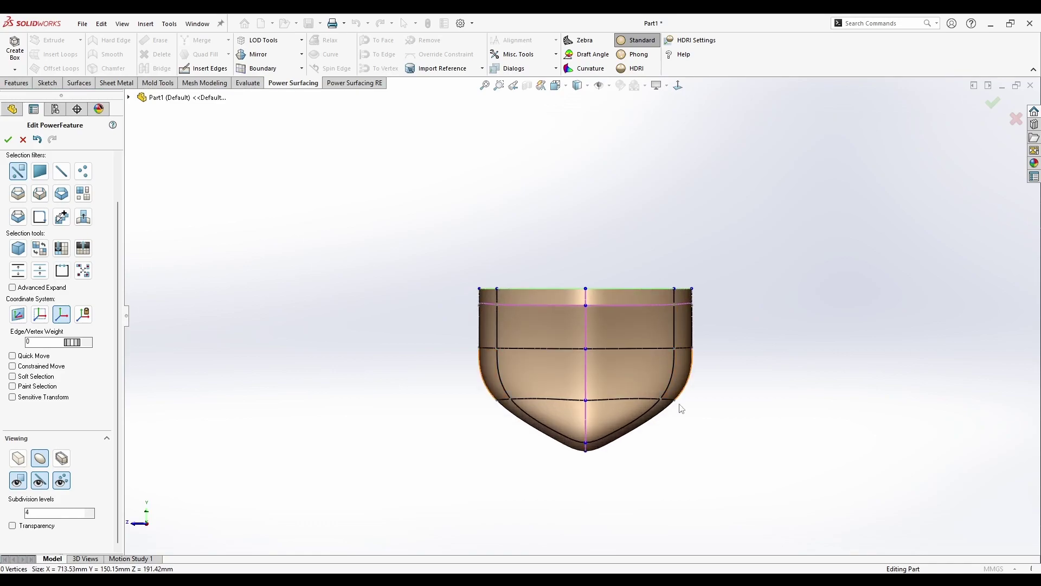
right_click(593, 433)
click(693, 407)
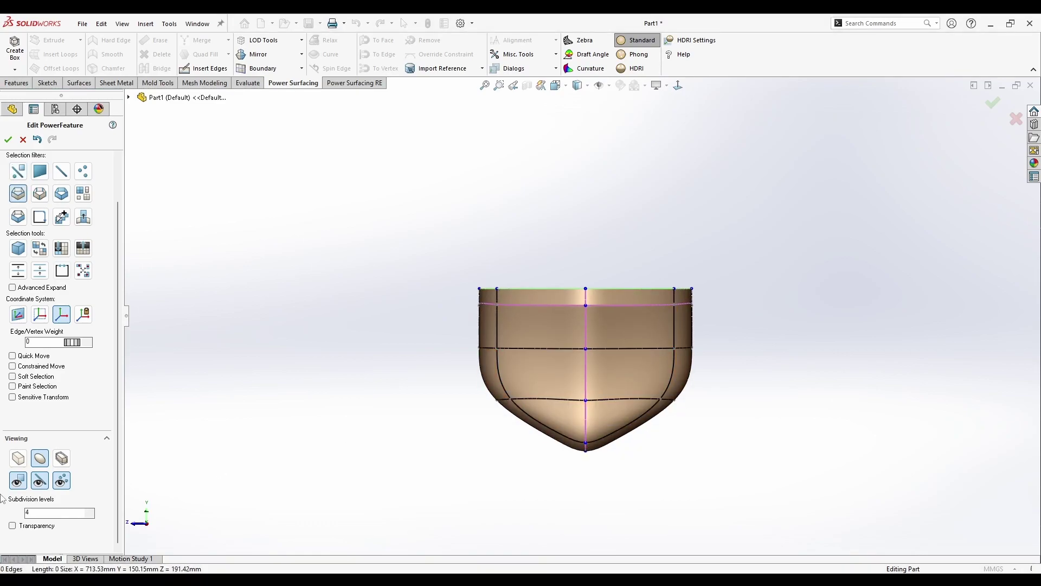
click(18, 459)
right_click(602, 411)
double_click(611, 401)
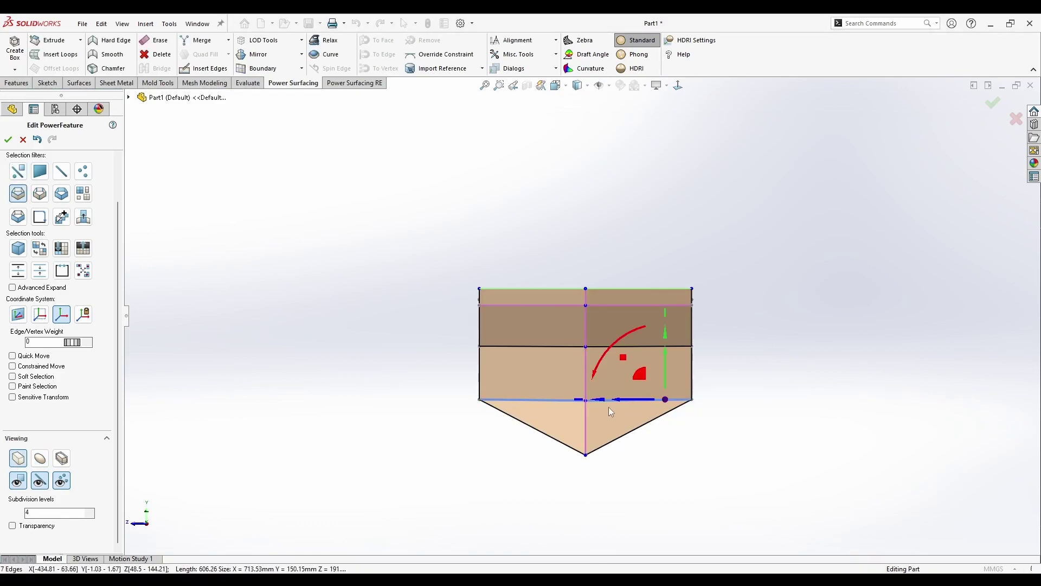
drag(603, 405, 796, 425)
middle_drag(669, 442, 867, 442)
drag(716, 402, 746, 407)
middle_drag(746, 406, 559, 412)
Examine the tapered hull as a smooth surface in front, side and bottom views
click(678, 85)
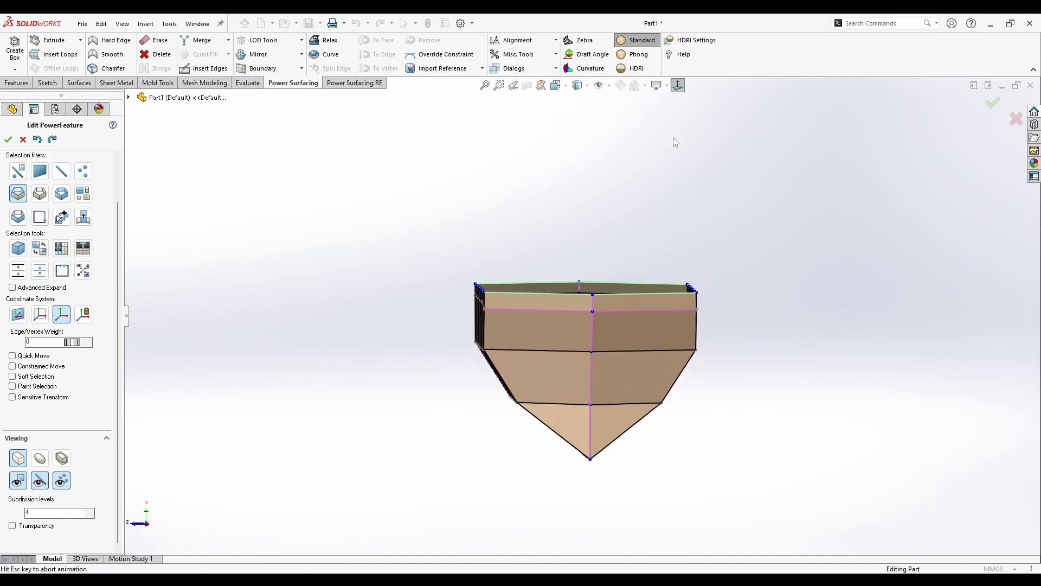
click(41, 460)
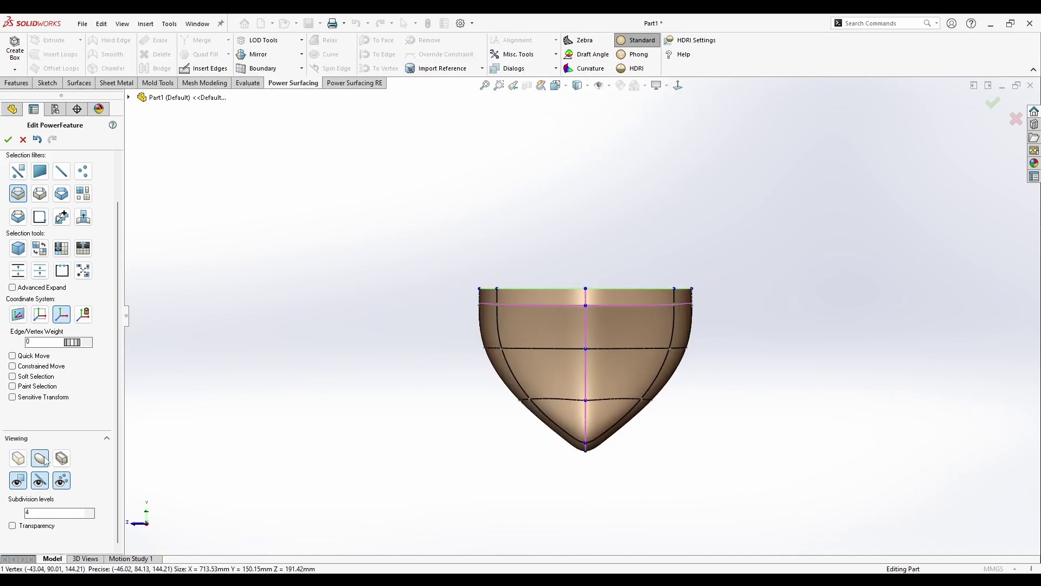
click(29, 462)
click(38, 460)
key(ctrl+1)
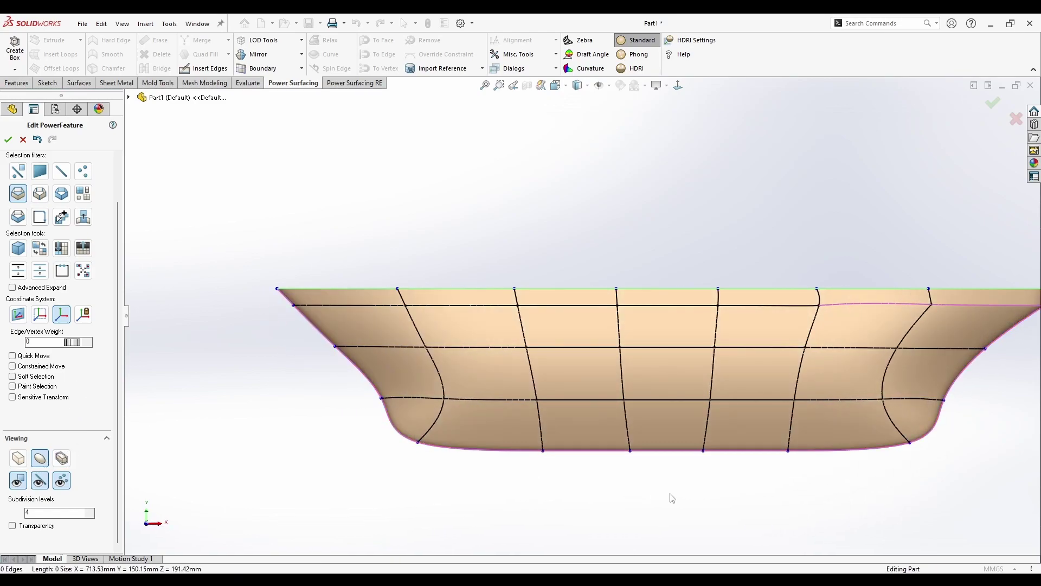
scroll(741, 392, up, 2)
scroll(846, 329, down, 1)
key(shift+Right)
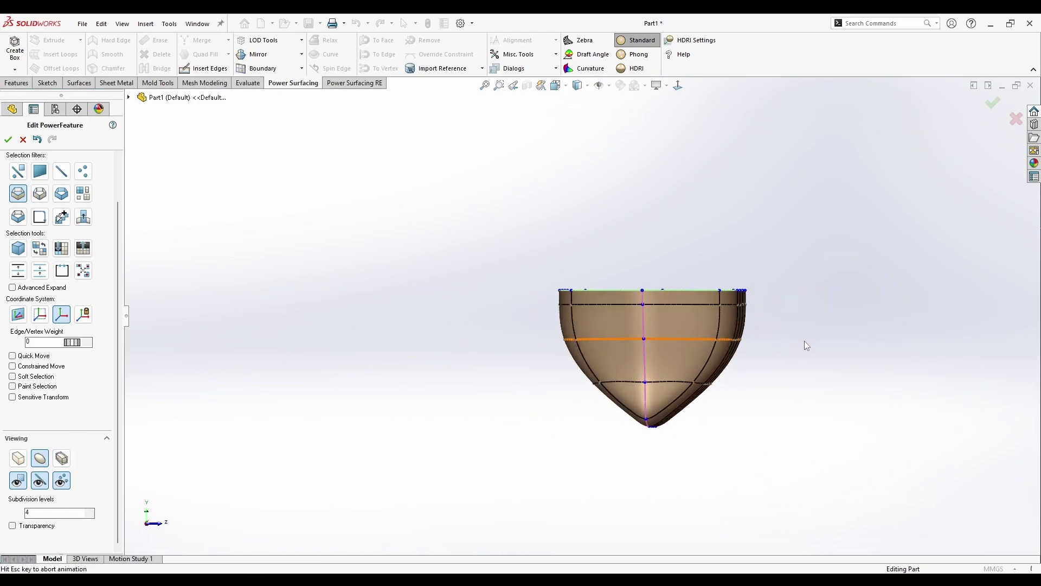
key(shift+Down)
scroll(793, 359, up, 4)
scroll(793, 359, down, 1)
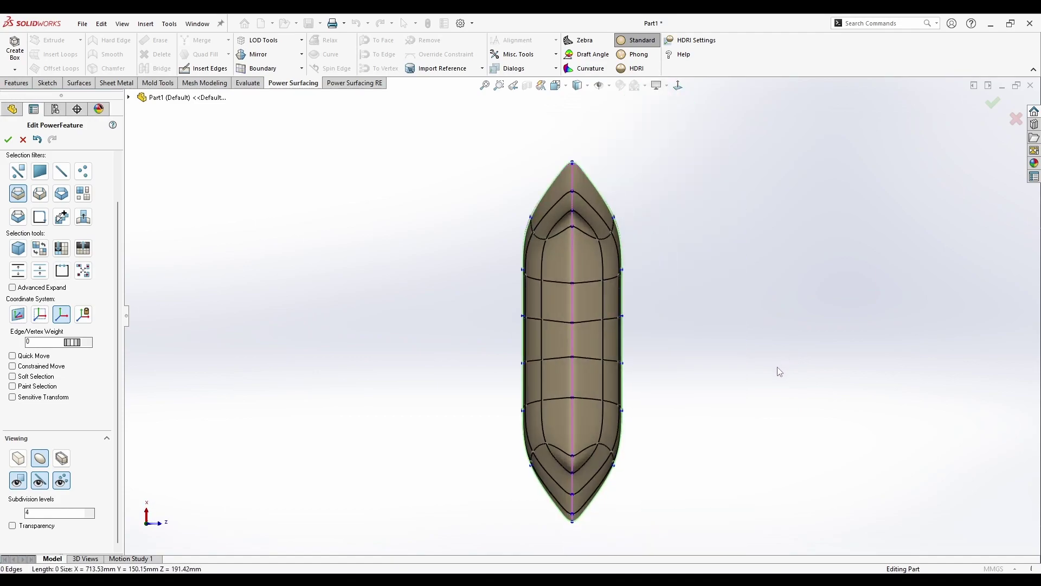
key(shift+Up)
key(shift+Left)
scroll(576, 309, down, 4)
key(shift+Left)
scroll(382, 321, down, 4)
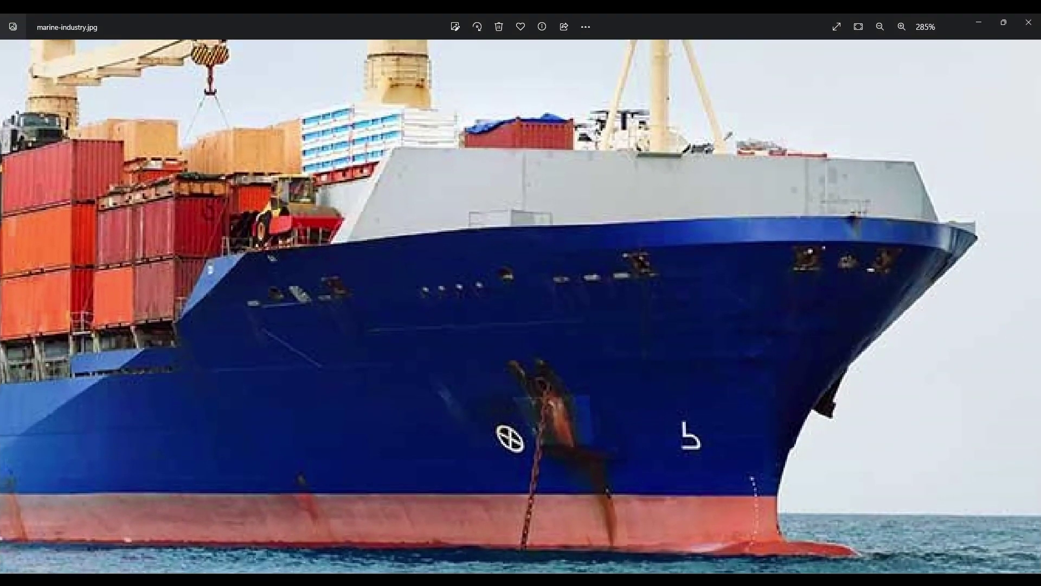
Compare the bow section with the reference photo marine-industry.jpg
scroll(639, 388, down, 5)
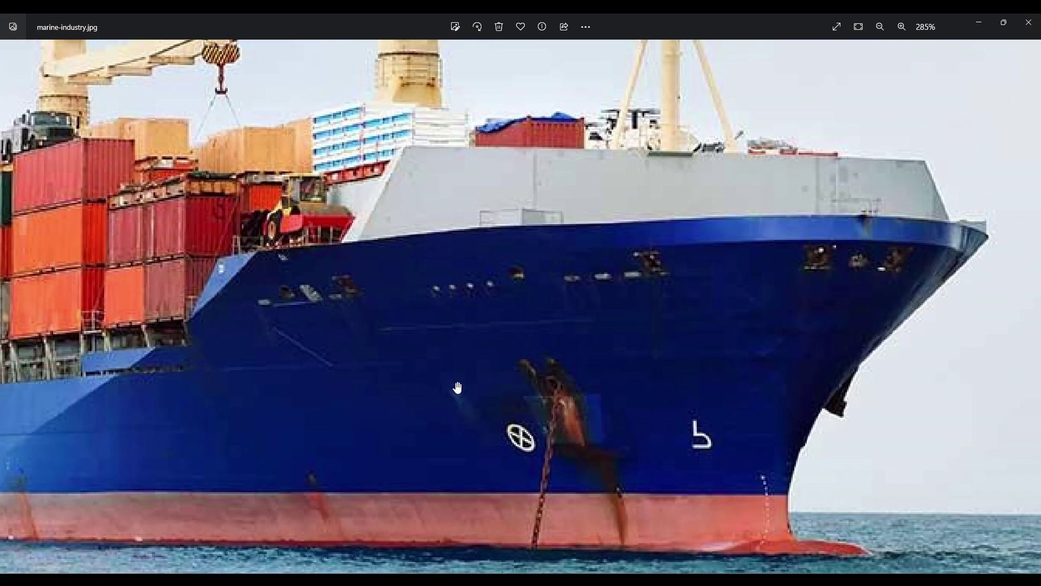
scroll(639, 388, down, 3)
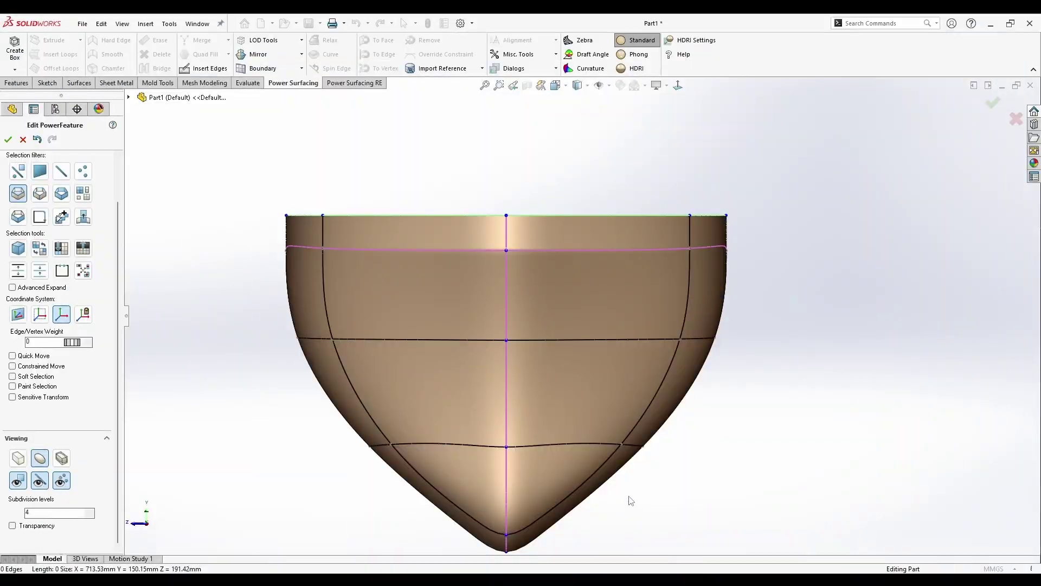
scroll(501, 468, up, 10)
scroll(501, 467, up, 10)
middle_drag(549, 463, 524, 434)
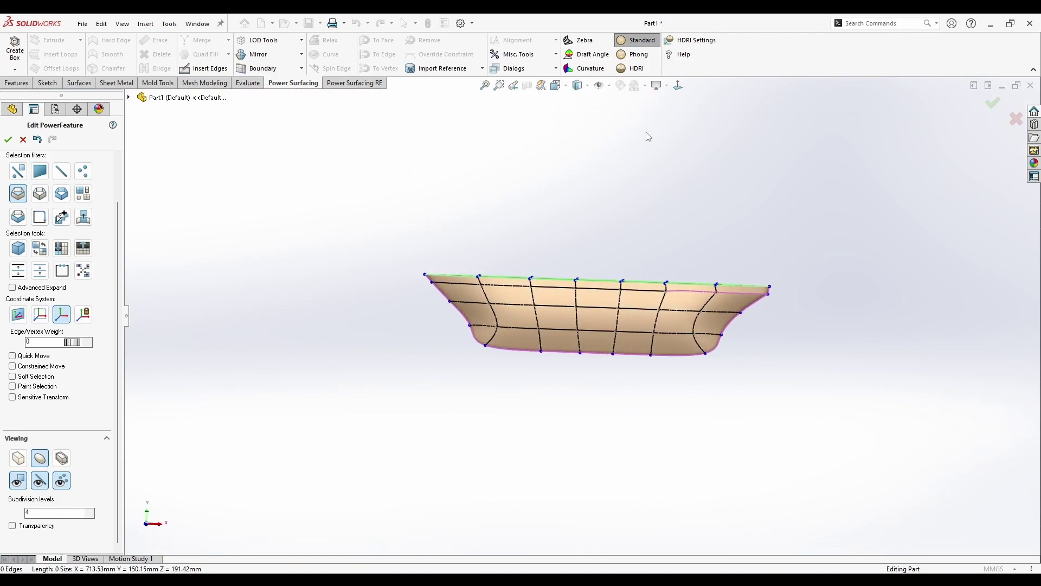
Turn on soft selection and select all vertices of the stern section in the side view
click(678, 88)
drag(344, 256, 559, 448)
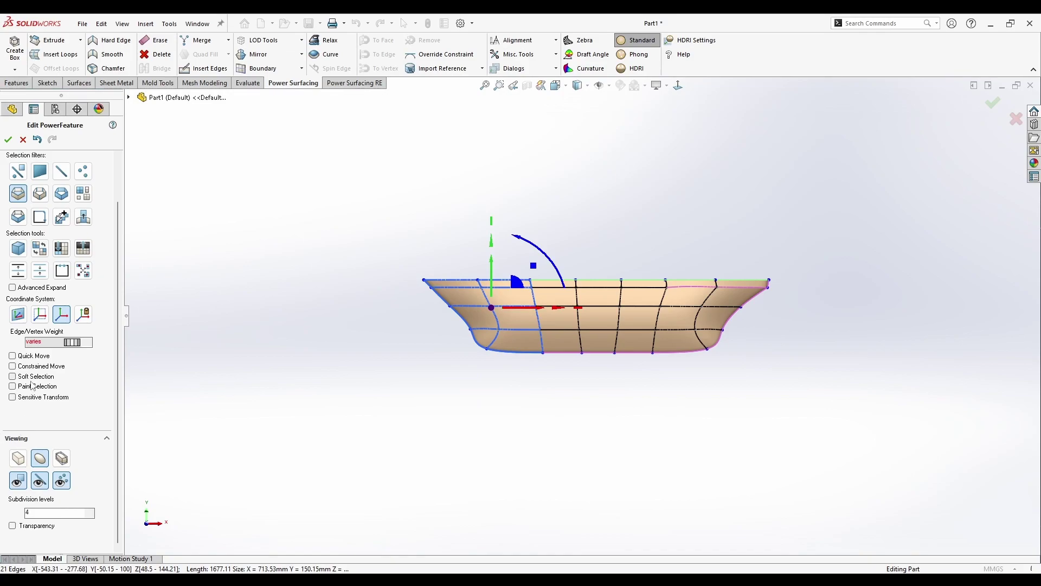
right_click(292, 385)
click(305, 372)
drag(343, 233, 554, 430)
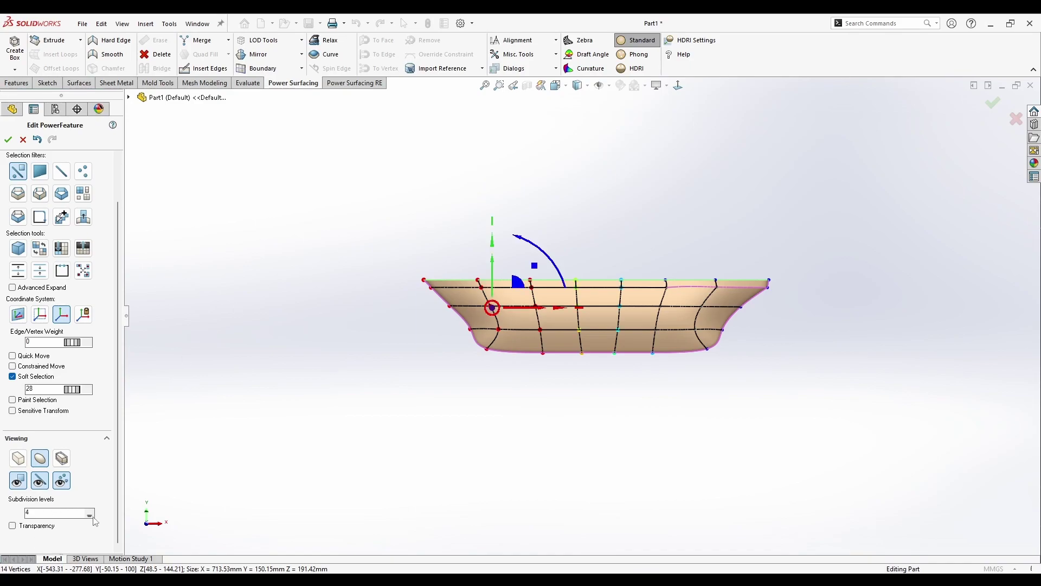
Try to stretch the selected stern vertices aft along X with soft selection
drag(545, 308, 427, 347)
click(429, 403)
middle_drag(477, 309, 392, 364)
key(ctrl+z)
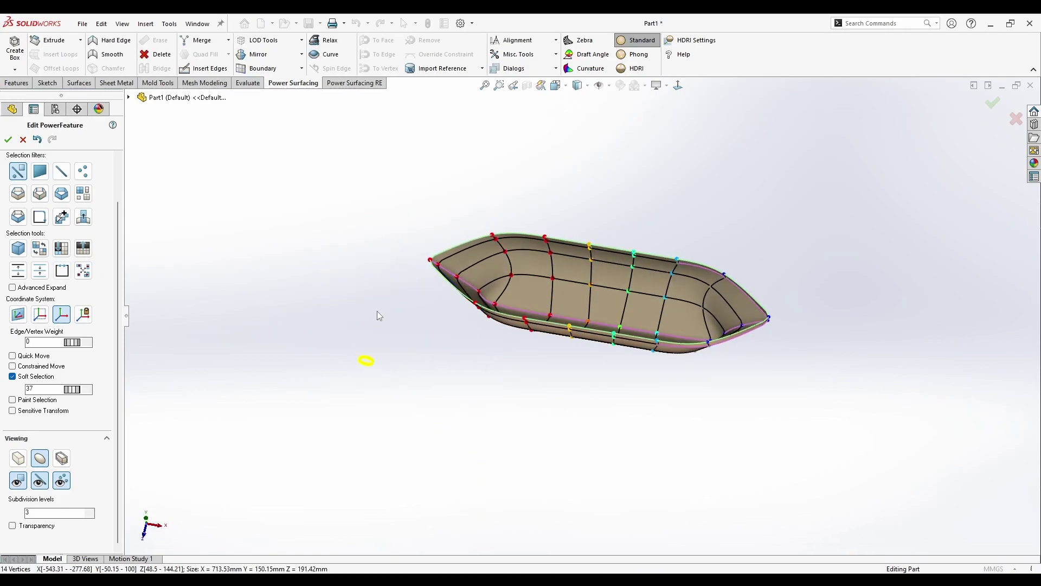
drag(425, 293, 354, 298)
key(ctrl+z)
middle_drag(434, 347, 563, 177)
Select the stern faces and stretch them aft along X with a soft selection of 37, making the hull about 937 mm long
right_click(563, 178)
click(596, 156)
drag(366, 190, 574, 465)
middle_drag(558, 446, 576, 432)
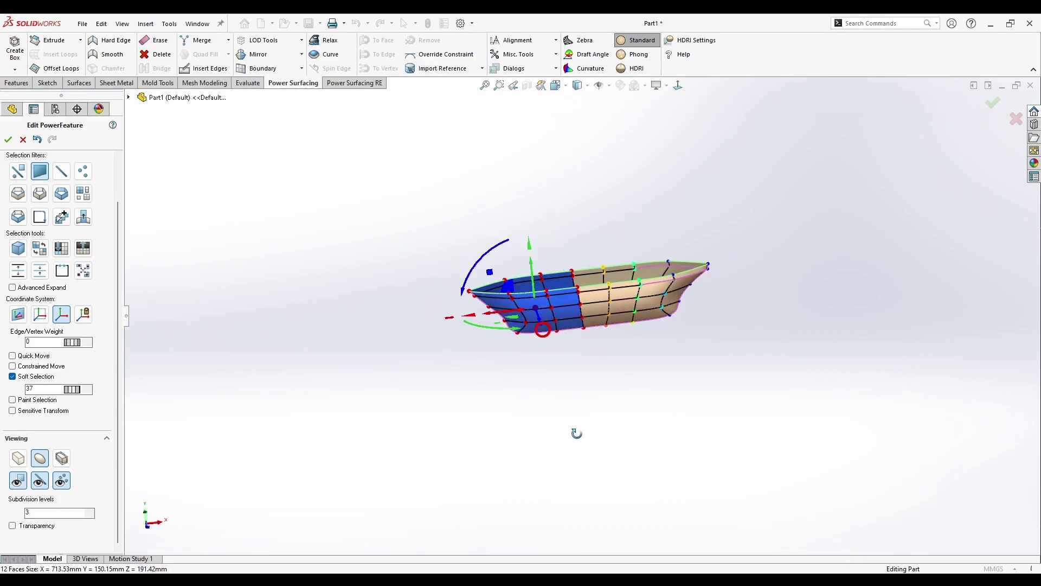
click(483, 320)
key(ctrl+z)
middle_drag(502, 346, 506, 331)
drag(499, 320, 426, 344)
middle_drag(554, 357, 466, 291)
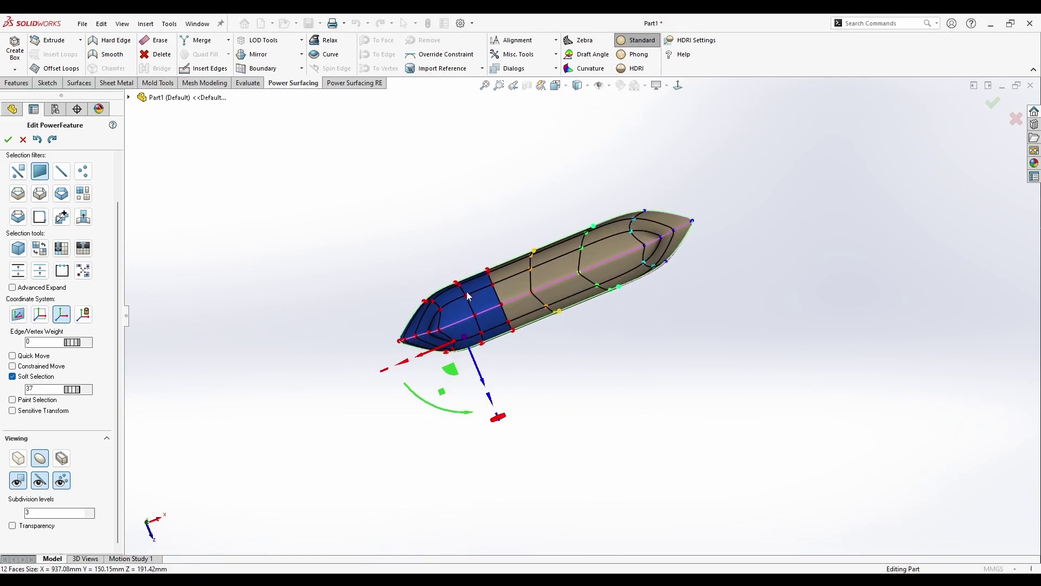
Fine-tune the stern faces so the hull is about 930 mm long and check the side profile
scroll(427, 279, down, 3)
drag(446, 395, 453, 394)
middle_drag(745, 424, 567, 337)
click(769, 386)
scroll(567, 337, up, 2)
click(677, 86)
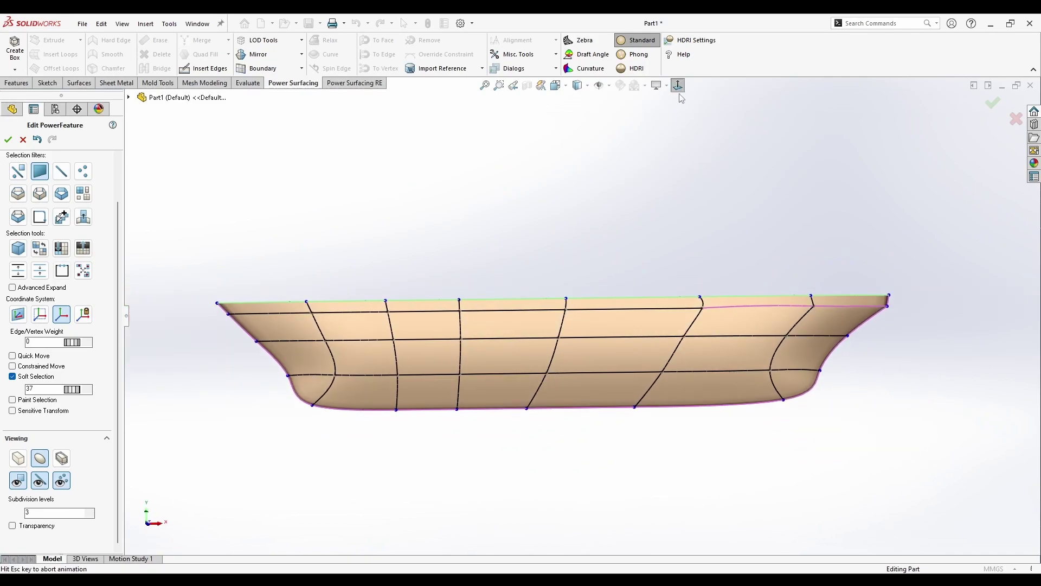
mouse_move(767, 408)
middle_down()
mouse_move(714, 421)
mouse_move(730, 430)
mouse_move(768, 409)
middle_up()
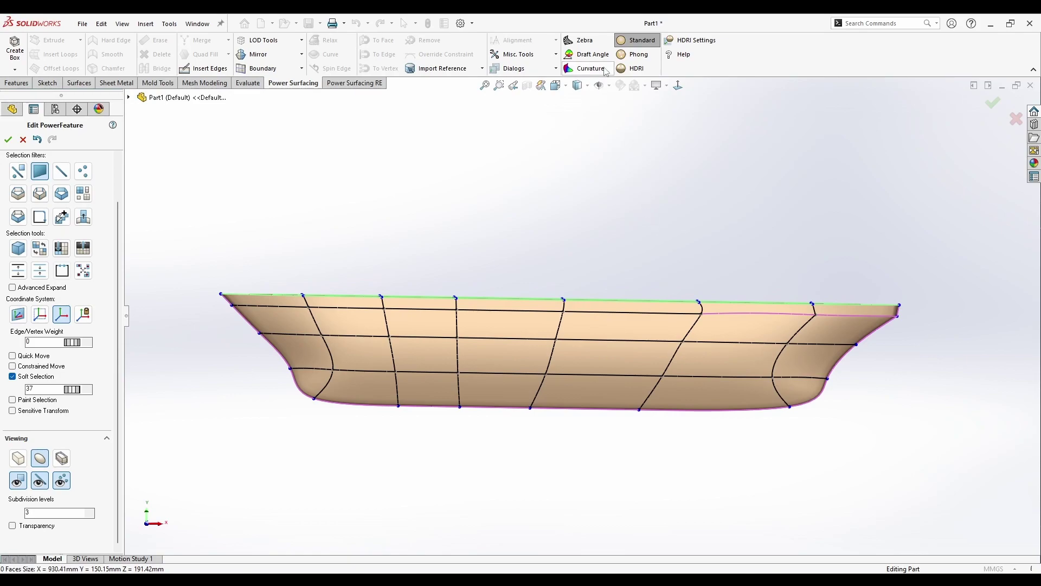
click(678, 84)
scroll(672, 341, up, 1)
scroll(639, 318, down, 1)
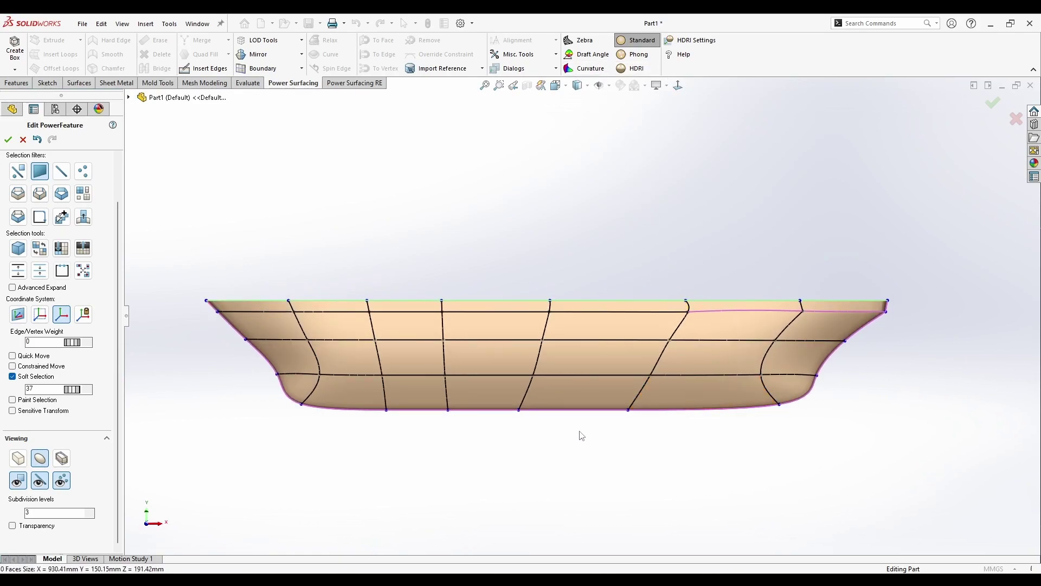
Lower the bottom row of hull faces along Y with a soft selection of 10, making the hull about 184 mm high
click(653, 579)
click(21, 459)
drag(918, 498, 203, 391)
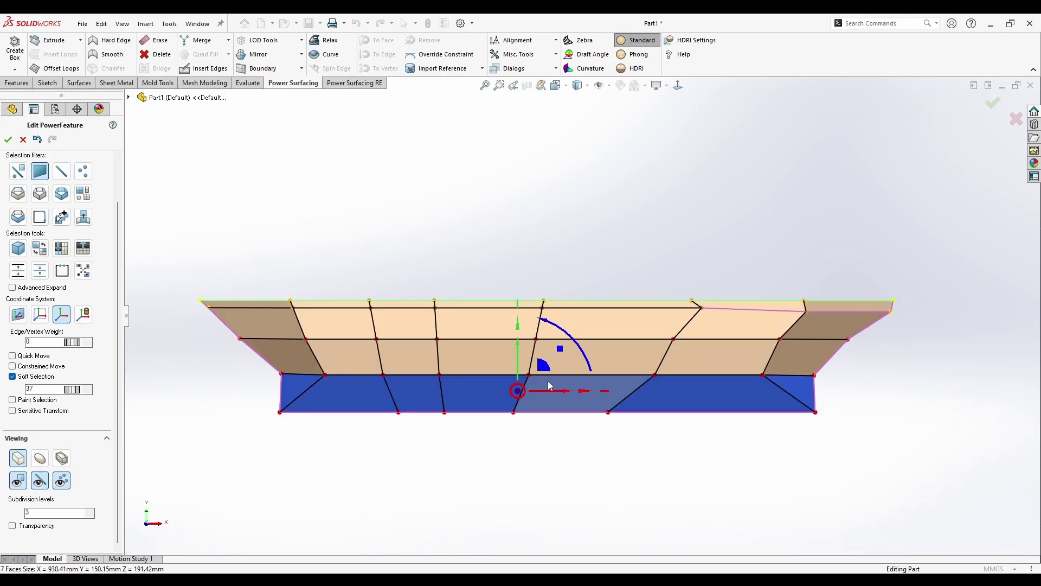
drag(517, 362, 507, 462)
key(ctrl+z)
drag(517, 392, 517, 410)
drag(519, 369, 520, 394)
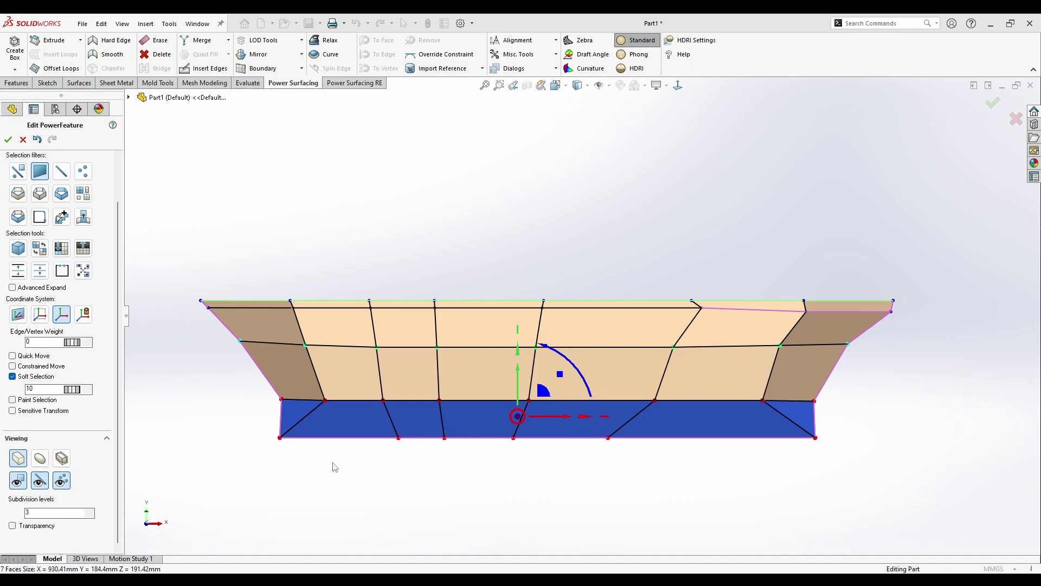
click(40, 458)
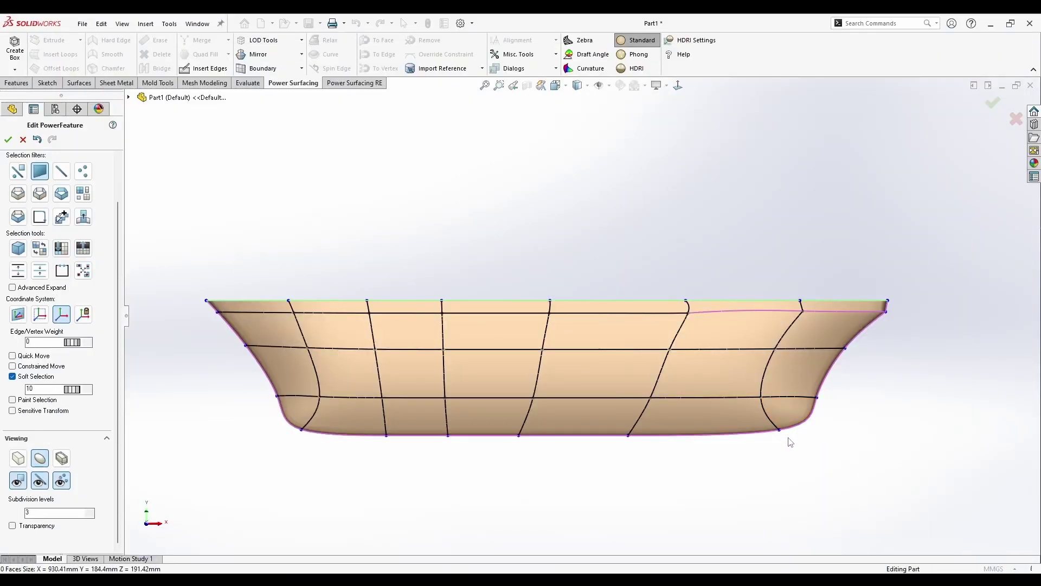
Try to shift the lowest bow vertex with soft selection on
click(782, 417)
click(778, 430)
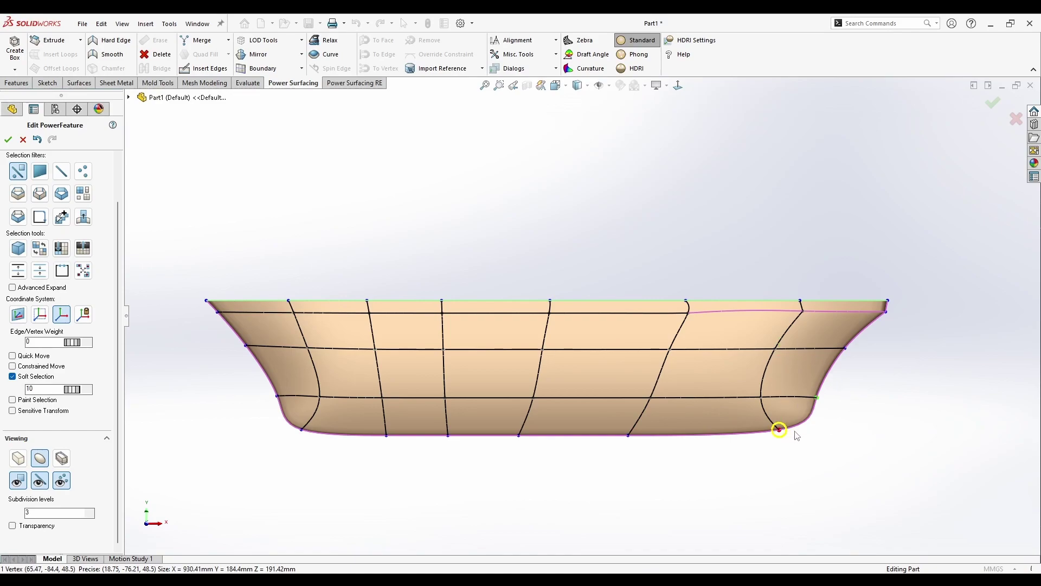
drag(807, 405, 825, 406)
key(ctrl+z)
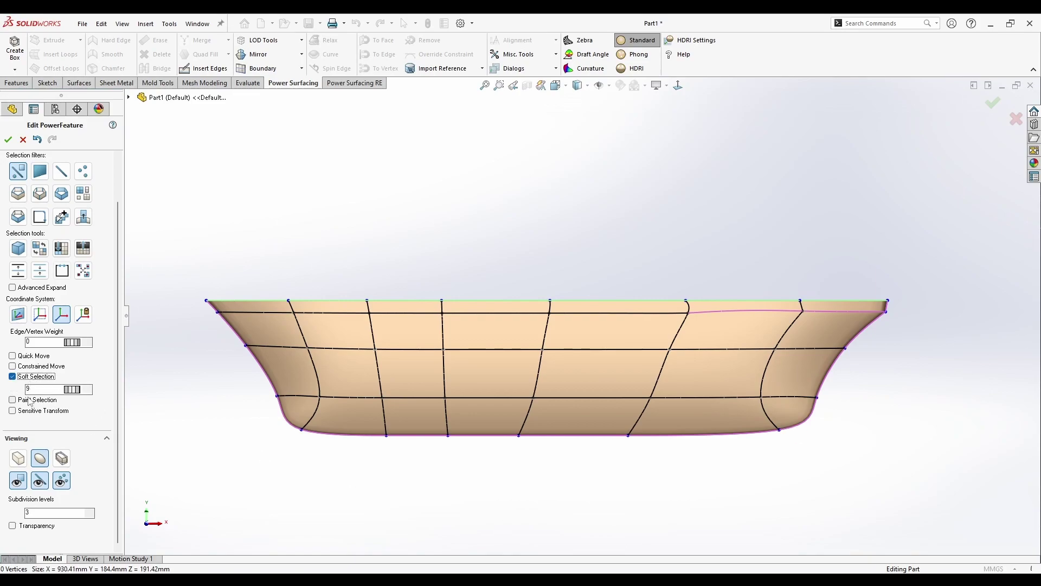
Without soft selection, move the lowest bow vertex about 45.9 mm aft and the lowest stern vertex slightly towards the bow along X
click(817, 398)
drag(834, 401, 771, 448)
key(Escape)
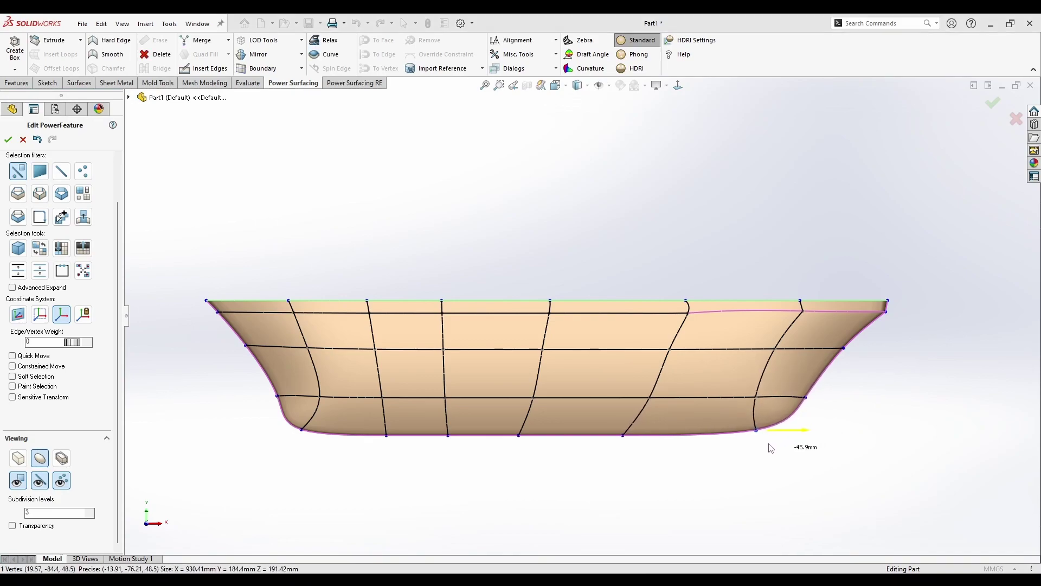
click(302, 429)
drag(323, 431, 347, 441)
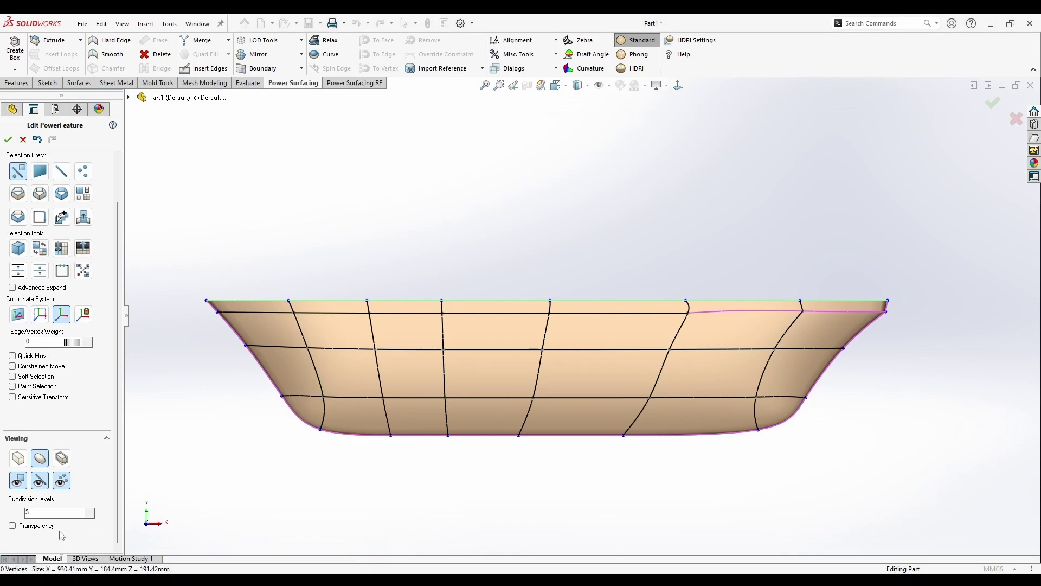
Straighten the second cross-section edge loop behind the bow along X in the control cage so it stands nearly vertical
key(Tab)
click(690, 395)
double_click(684, 330)
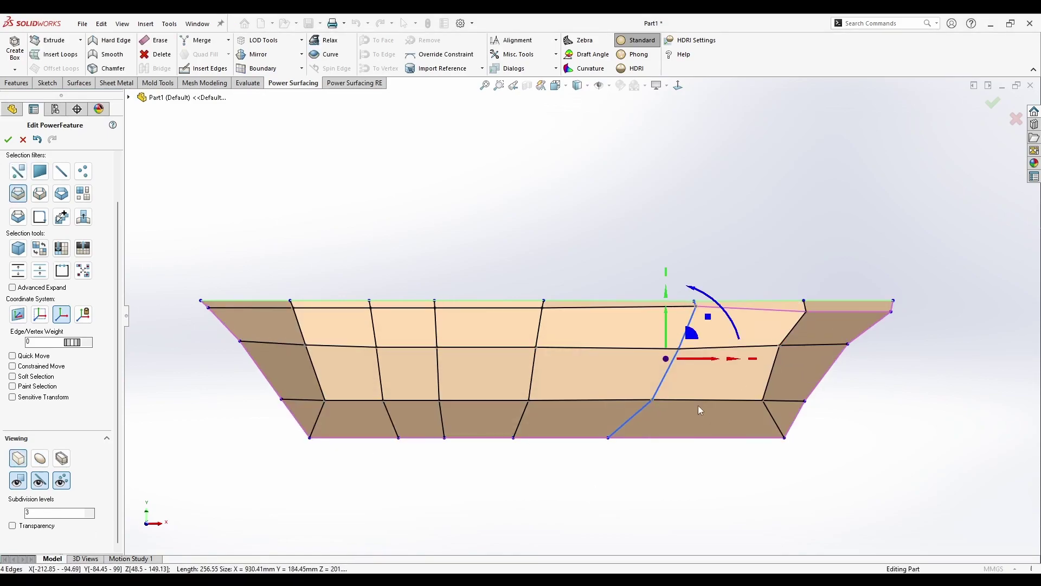
middle_drag(698, 338, 673, 339)
click(678, 85)
scroll(690, 324, down, 1)
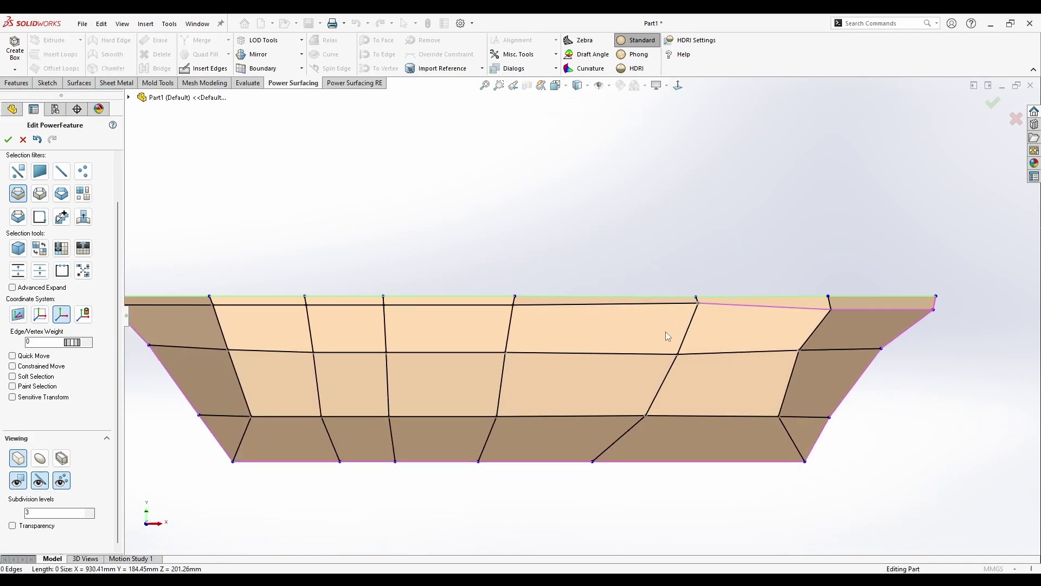
double_click(676, 364)
drag(725, 371, 544, 395)
Turn on Constrained Move and nudge the upper side edge of the second cross-section loop behind the bow along Y
right_click(688, 292)
click(687, 284)
click(677, 307)
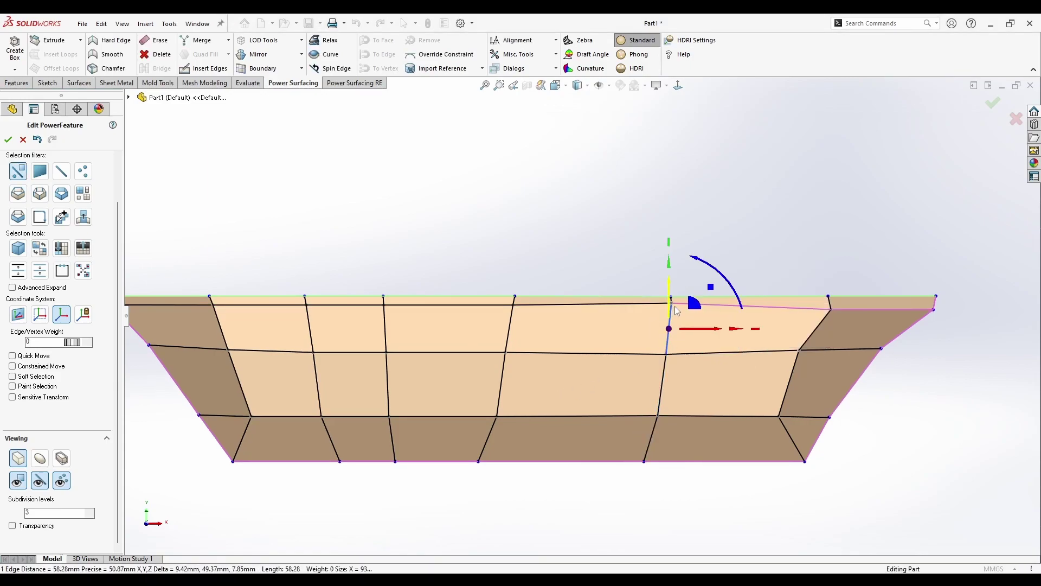
click(672, 302)
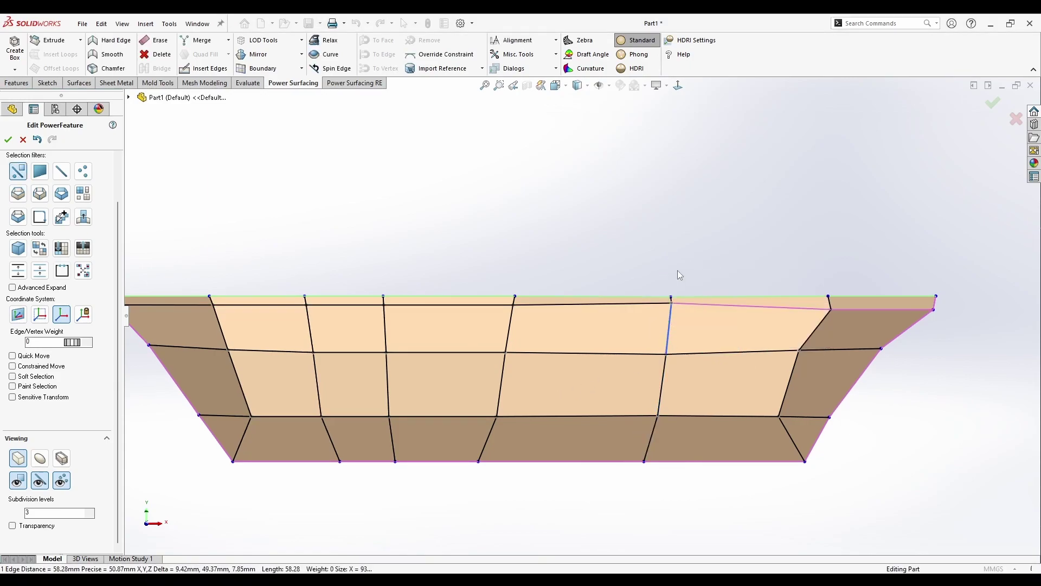
click(12, 366)
scroll(672, 293, up, 2)
drag(673, 269, 676, 276)
scroll(582, 288, down, 2)
Flatten the edge loop below the rim along Y and lower it slightly so it runs level along the hull
right_click(567, 326)
click(667, 307)
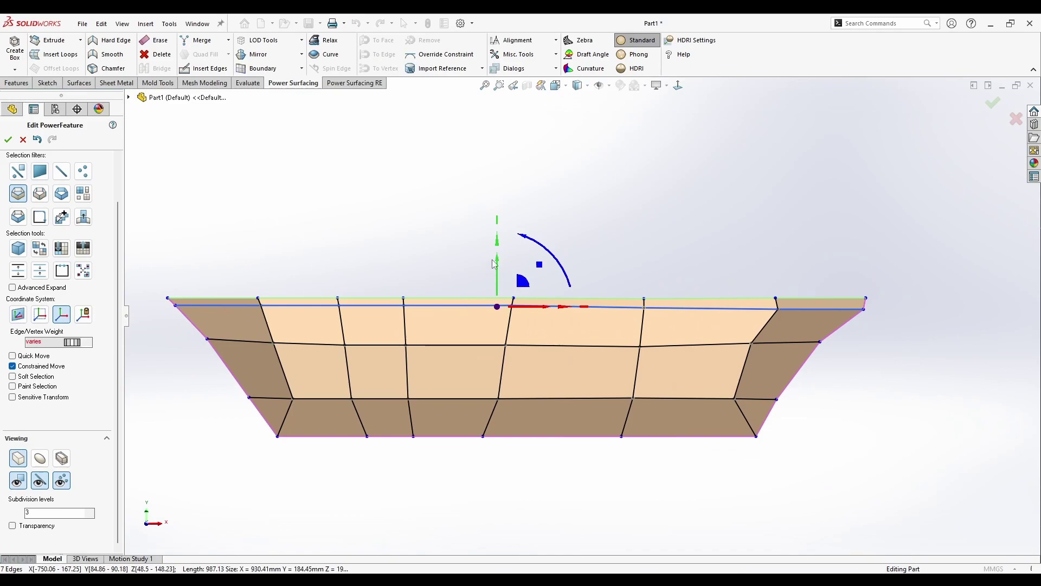
drag(501, 251, 505, 569)
drag(498, 276, 499, 316)
key(ctrl+z)
click(616, 465)
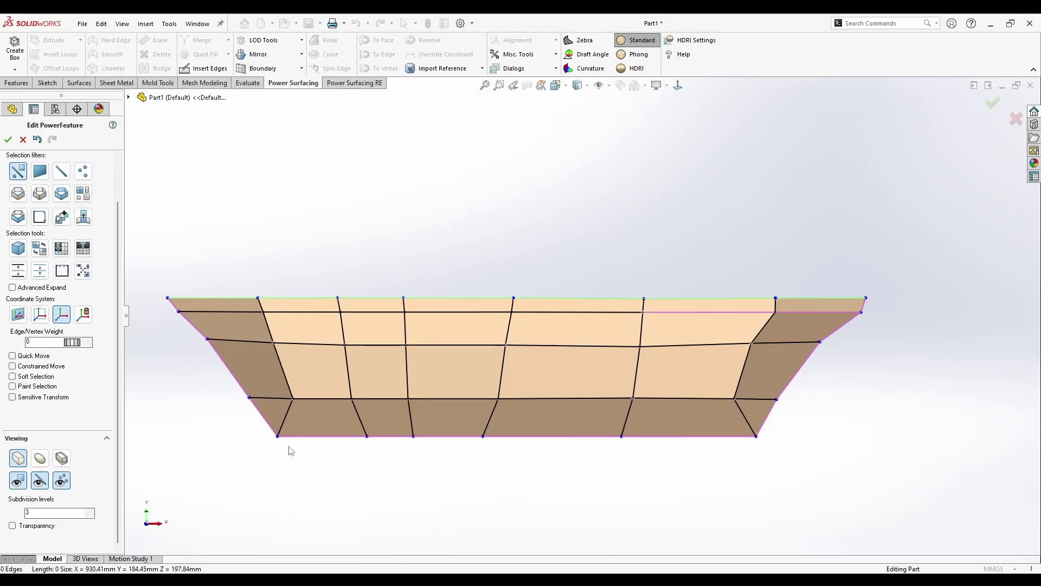
Turn on Soft Selection, set it to 24, and move the lowest vertex at the hull's -X end about 53 mm inward along X
click(278, 437)
click(37, 377)
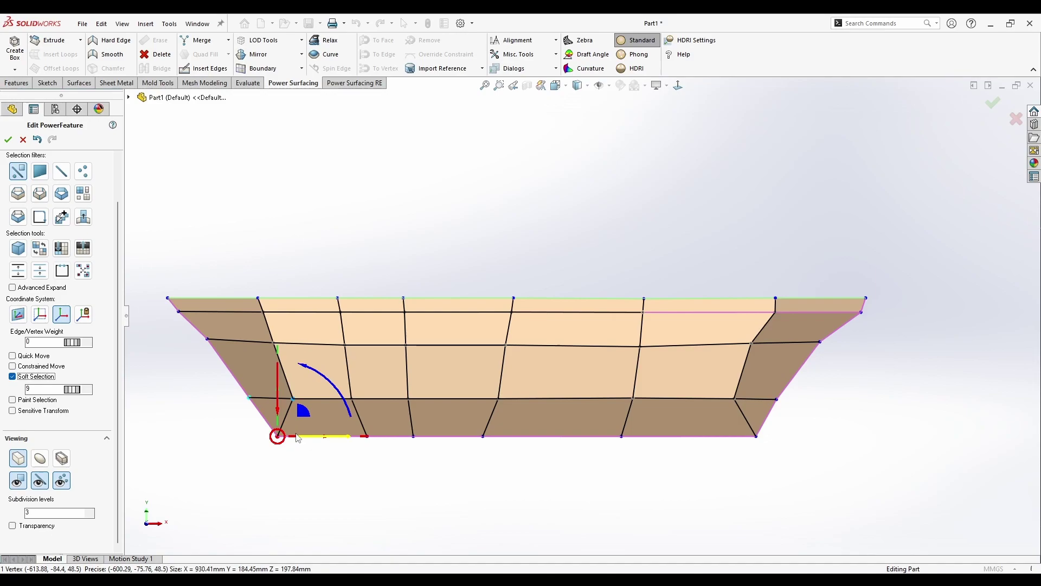
drag(294, 437, 325, 436)
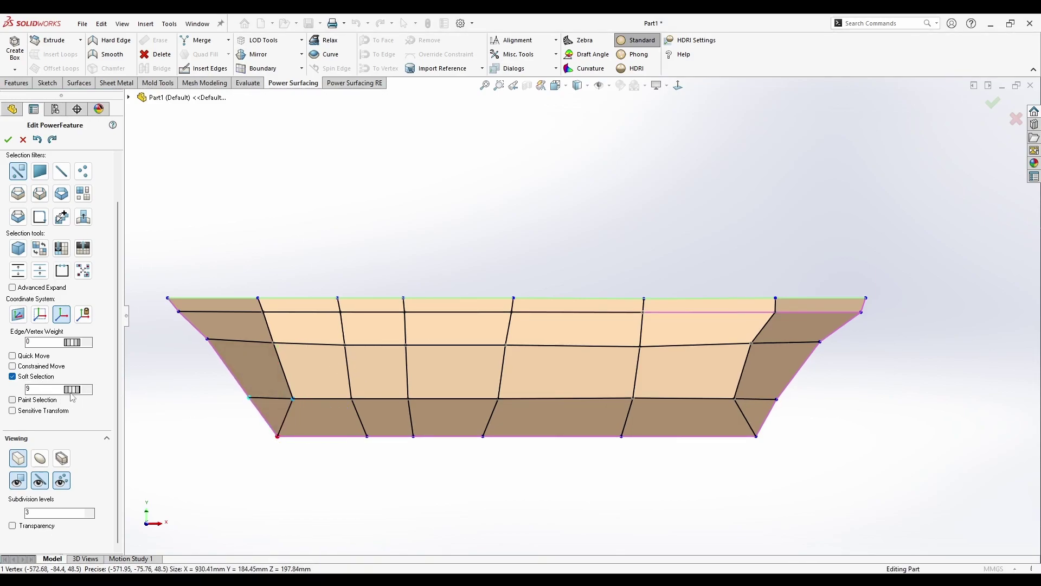
click(277, 436)
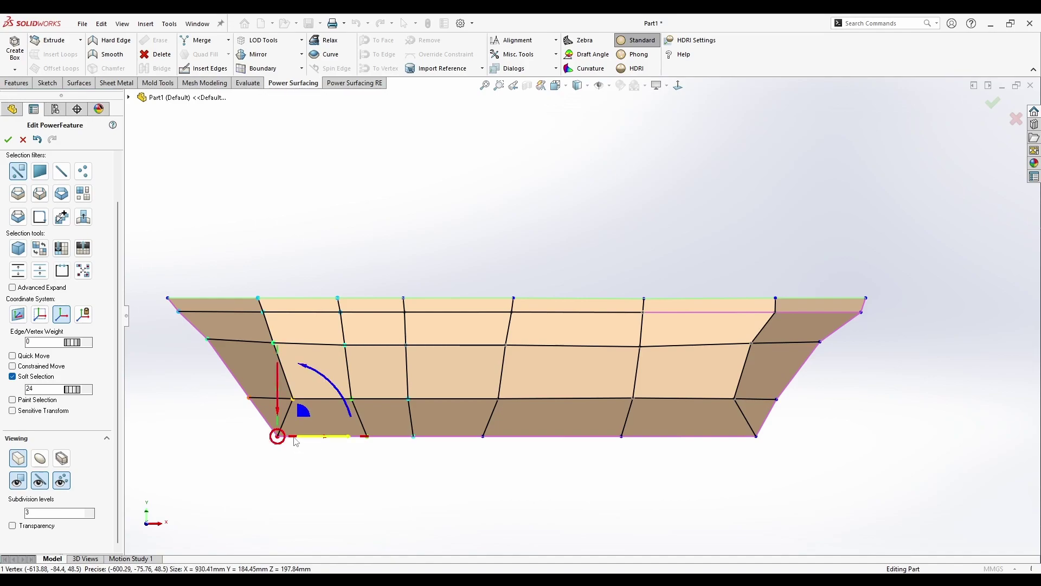
drag(295, 436, 335, 438)
drag(358, 379, 336, 369)
key(ctrl+z)
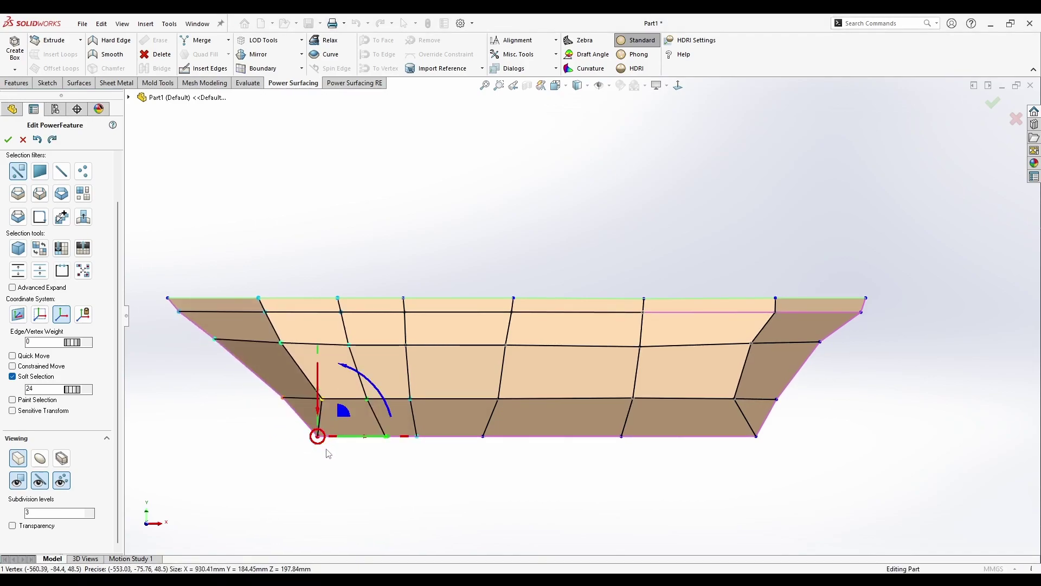
With soft selection set to 11, shift the lower vertices of the sections near the -X end further along +X and display the smooth surface
click(298, 399)
drag(315, 399, 291, 400)
key(ctrl+z)
click(358, 436)
drag(365, 437, 388, 441)
right_click(400, 443)
click(324, 413)
click(312, 398)
drag(319, 400, 312, 440)
mouse_move(345, 400)
mouse_down()
mouse_move(325, 404)
mouse_move(333, 411)
mouse_up()
click(417, 485)
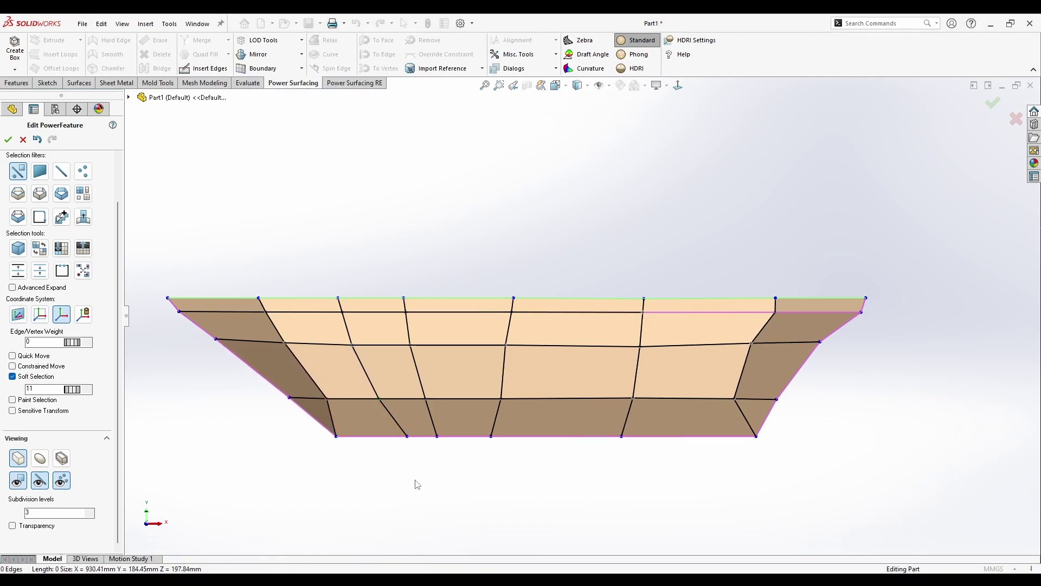
click(48, 460)
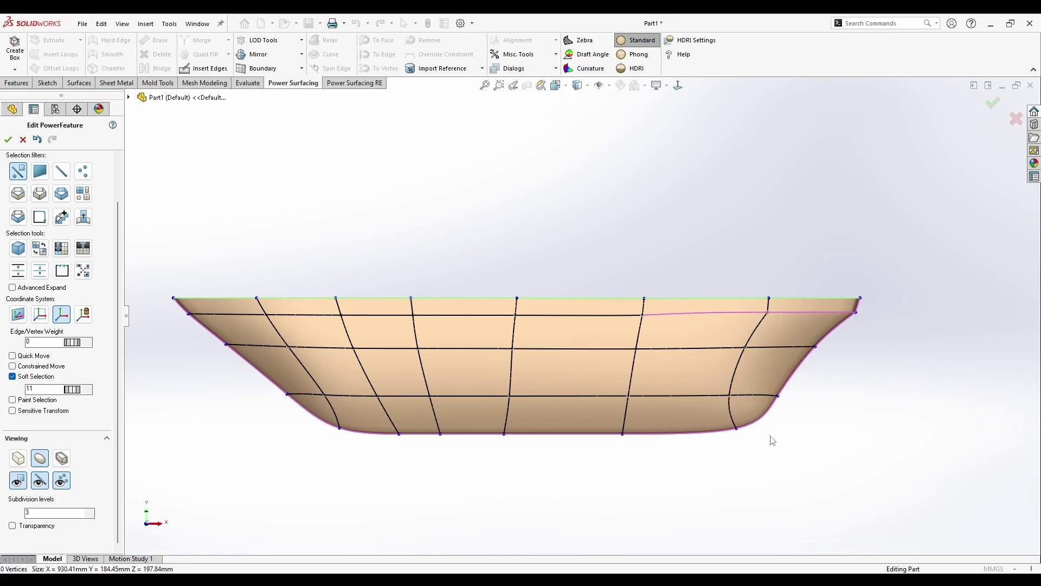
click(209, 69)
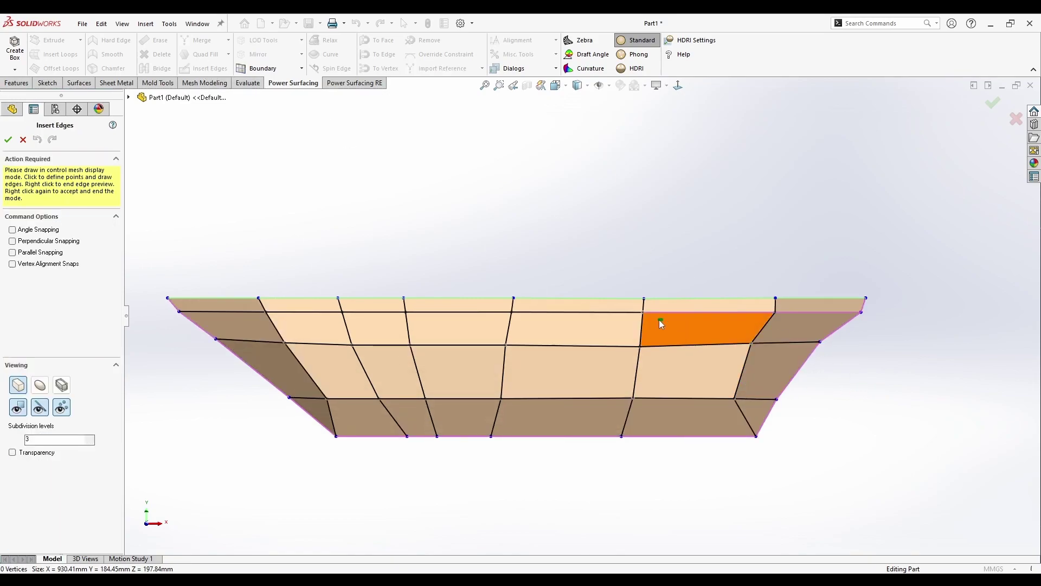
click(644, 312)
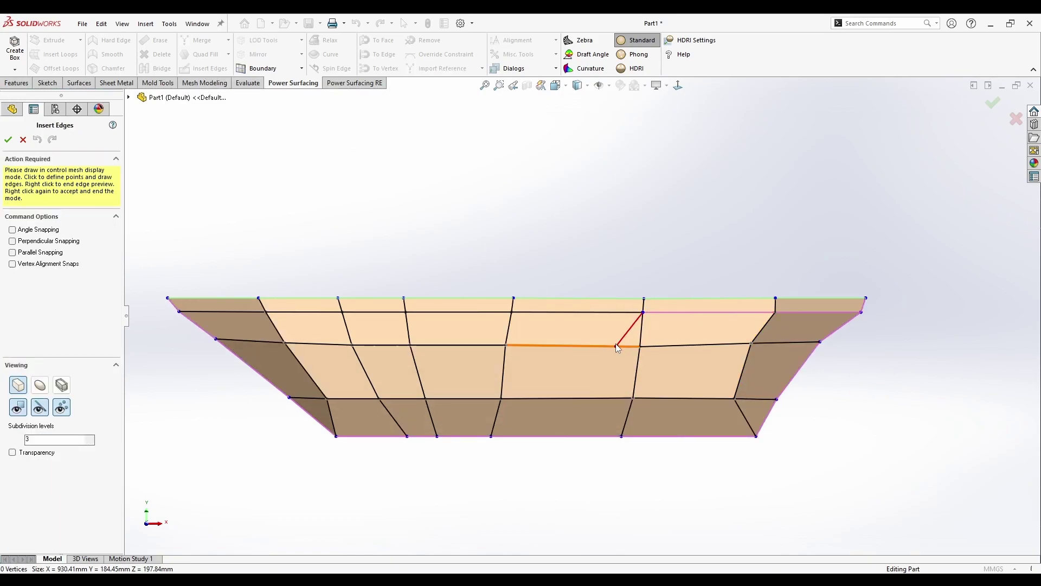
right_click(618, 347)
right_click(616, 351)
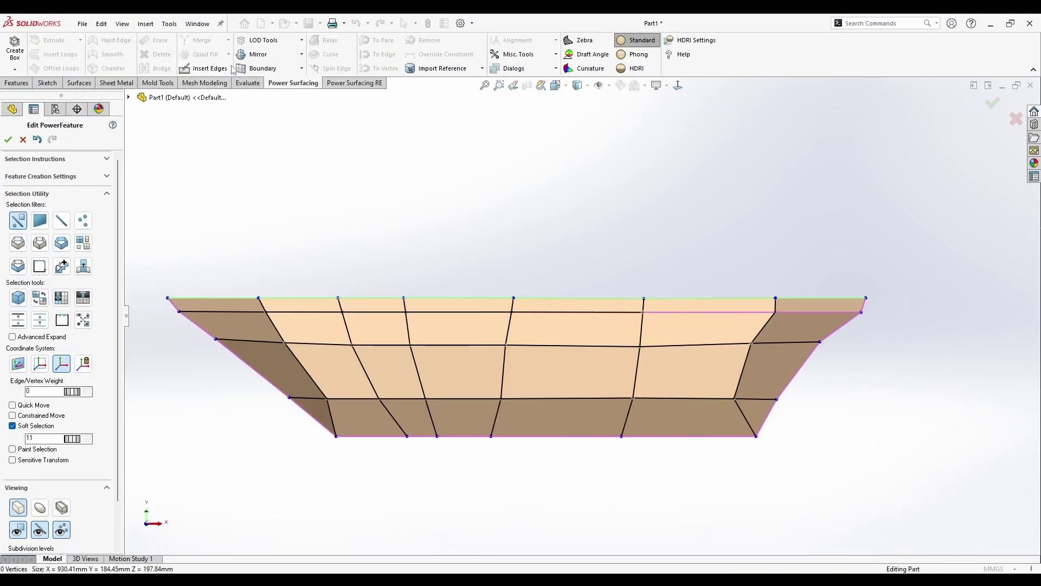
Insert a diagonal edge run from the rim vertex of the second section behind the bow down to the middle section's lower side vertex
click(204, 68)
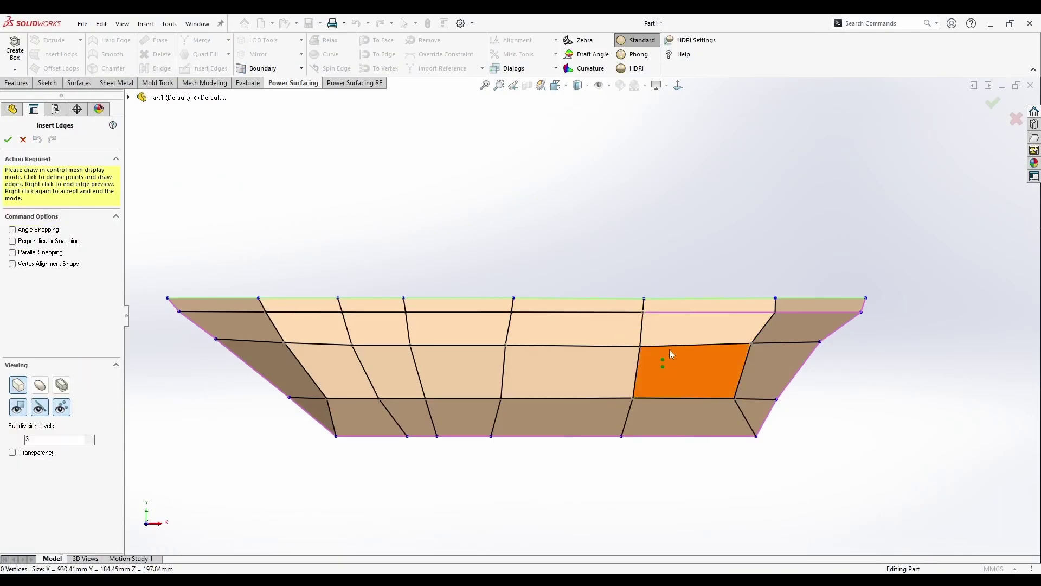
click(624, 313)
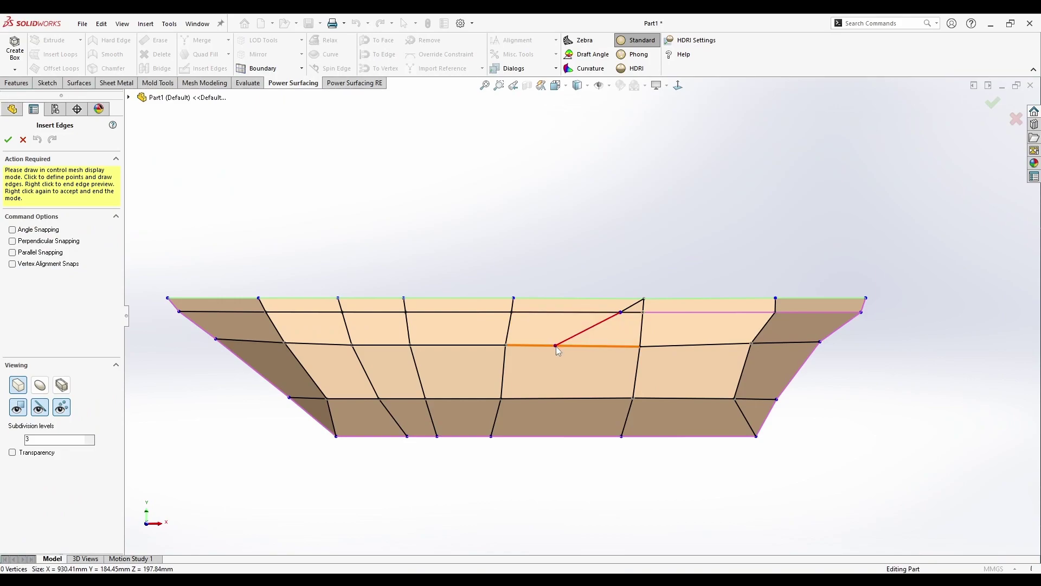
click(501, 397)
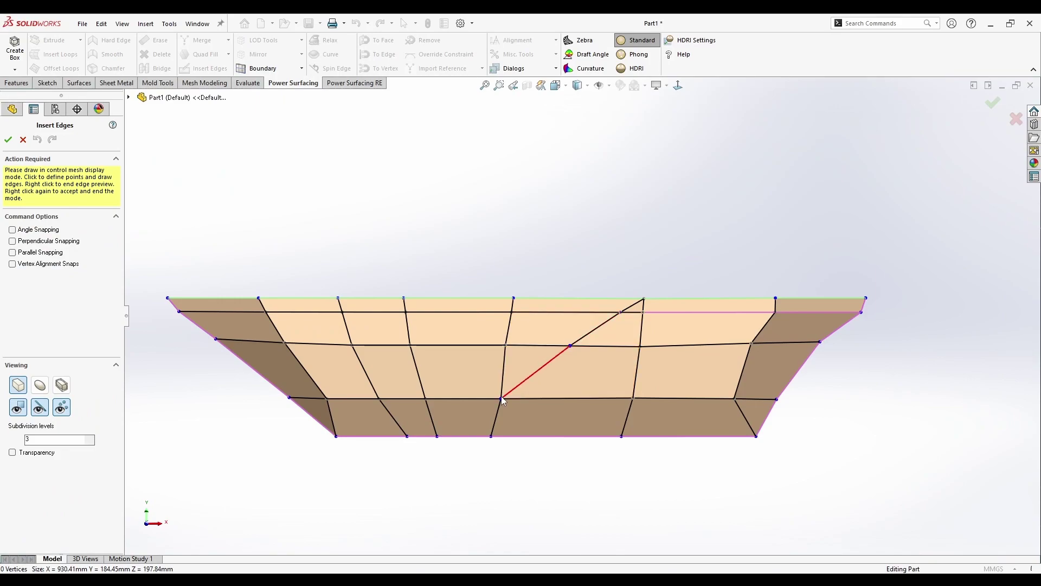
right_click(535, 374)
right_click(535, 374)
Turn off Soft Selection, nudge the vertex midway along the new diagonal along X, and check the smooth surface
click(570, 346)
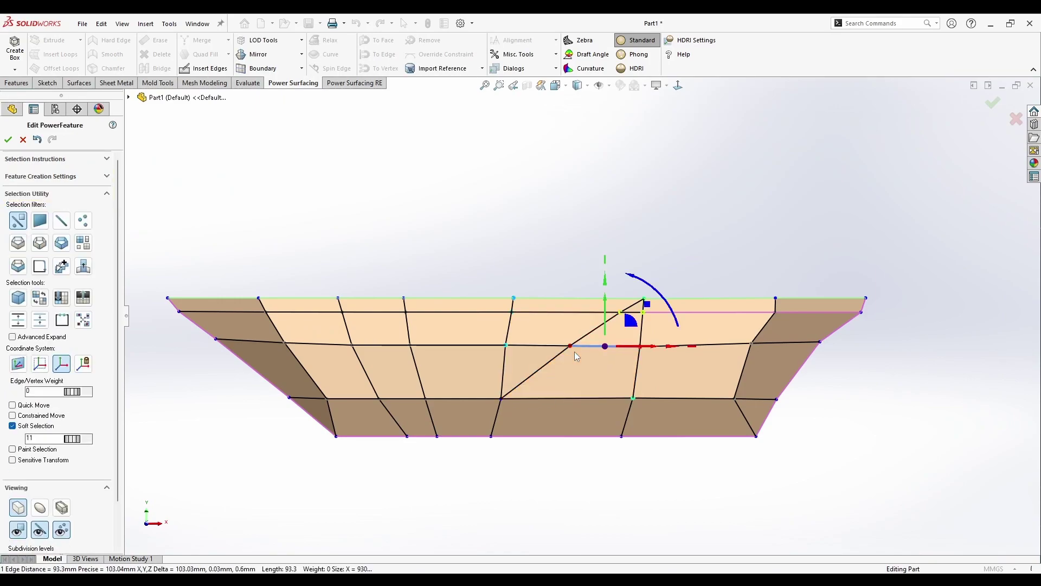
click(17, 425)
drag(586, 342, 591, 343)
key(Escape)
scroll(612, 336, down, 1)
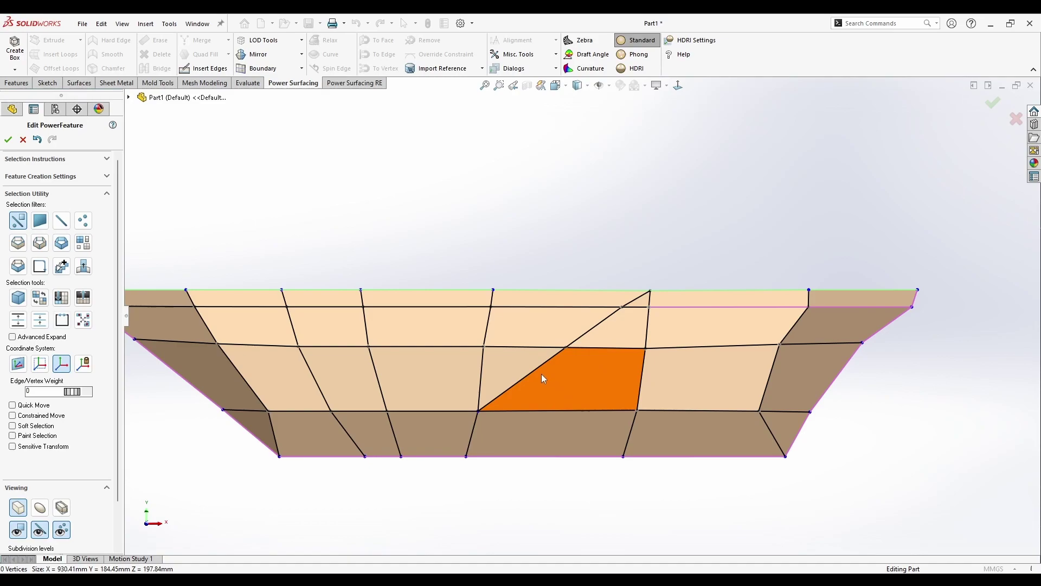
click(39, 508)
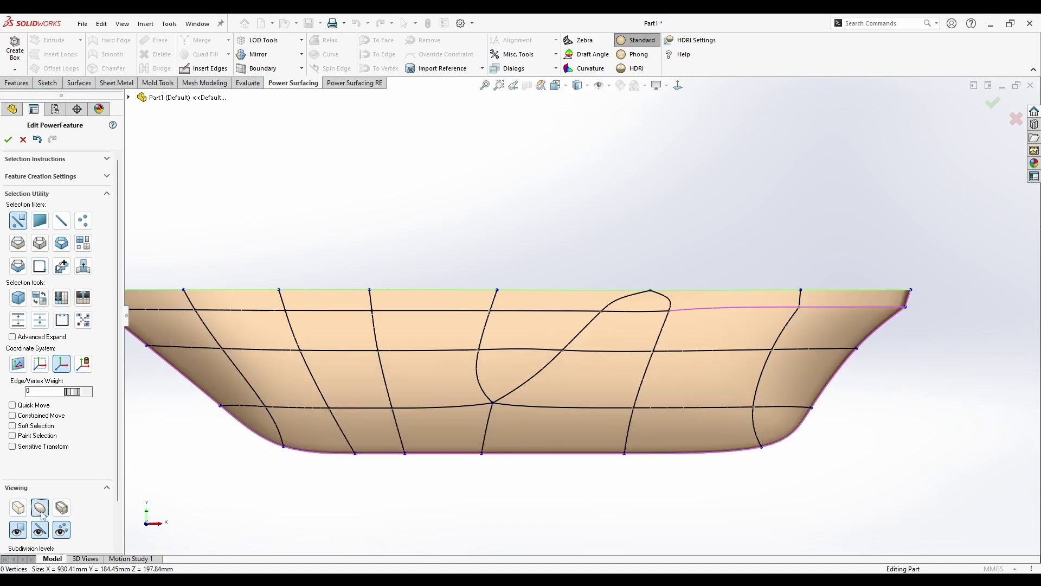
click(14, 508)
Replace the diagonal's short uppermost edge with one that meets the rim just aft of the second section behind the bow
scroll(644, 317, down, 1)
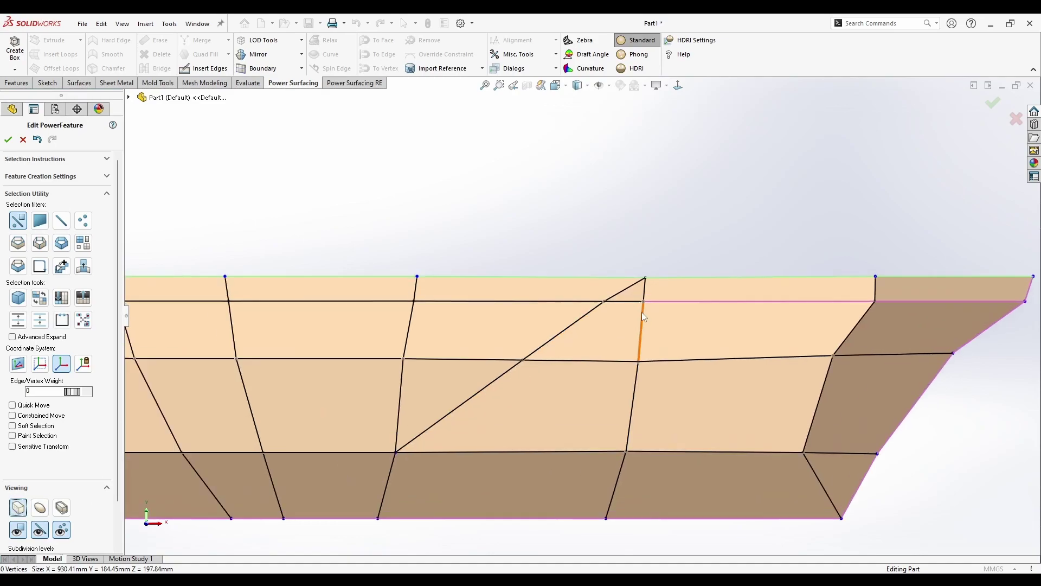
click(628, 287)
click(753, 324)
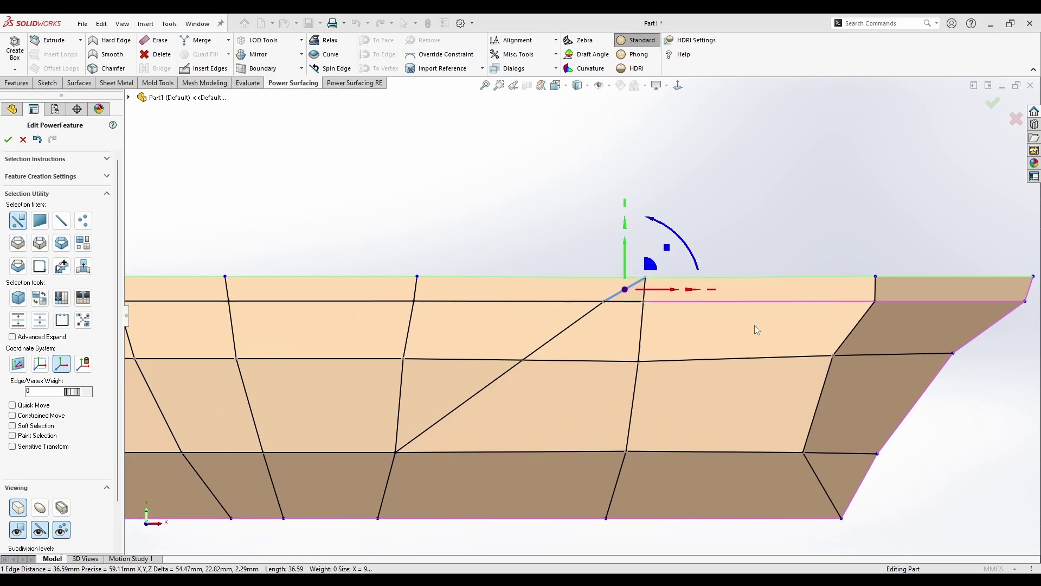
click(203, 69)
click(611, 298)
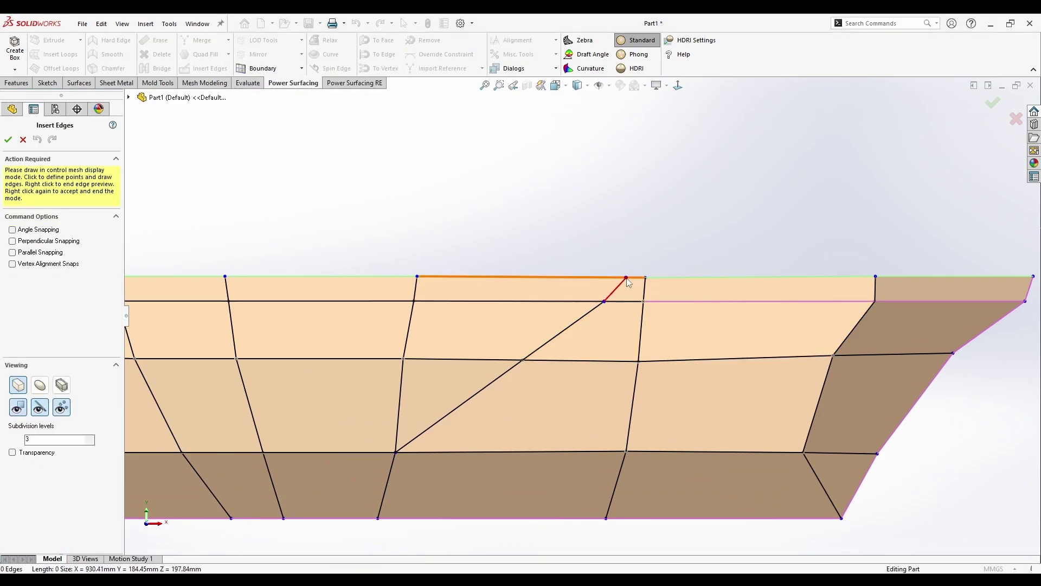
click(632, 278)
right_click(632, 280)
right_click(670, 239)
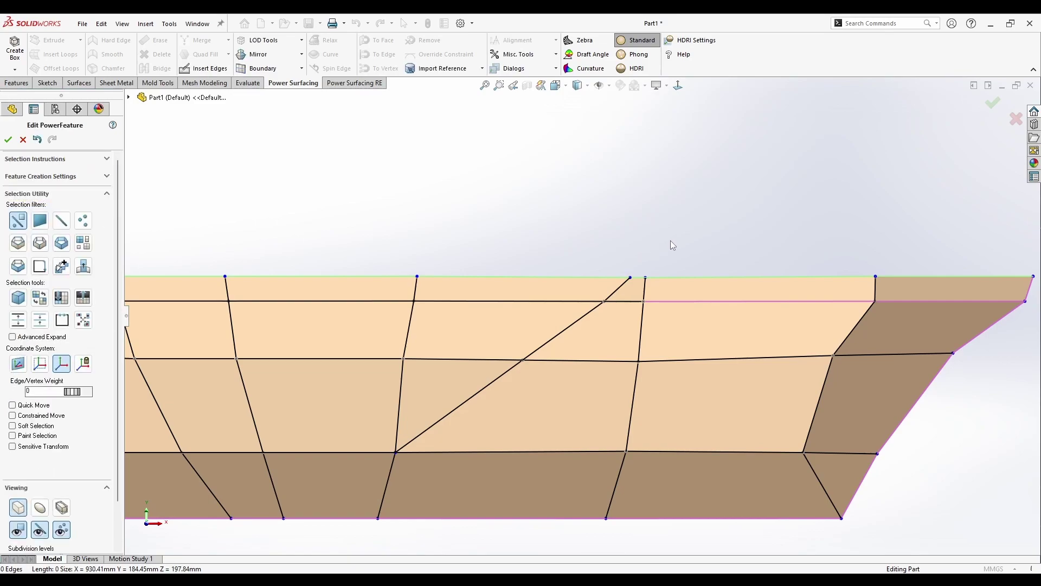
Nudge the side vertex of the middle section, level with the diagonal's midpoint, slightly along +X
click(433, 352)
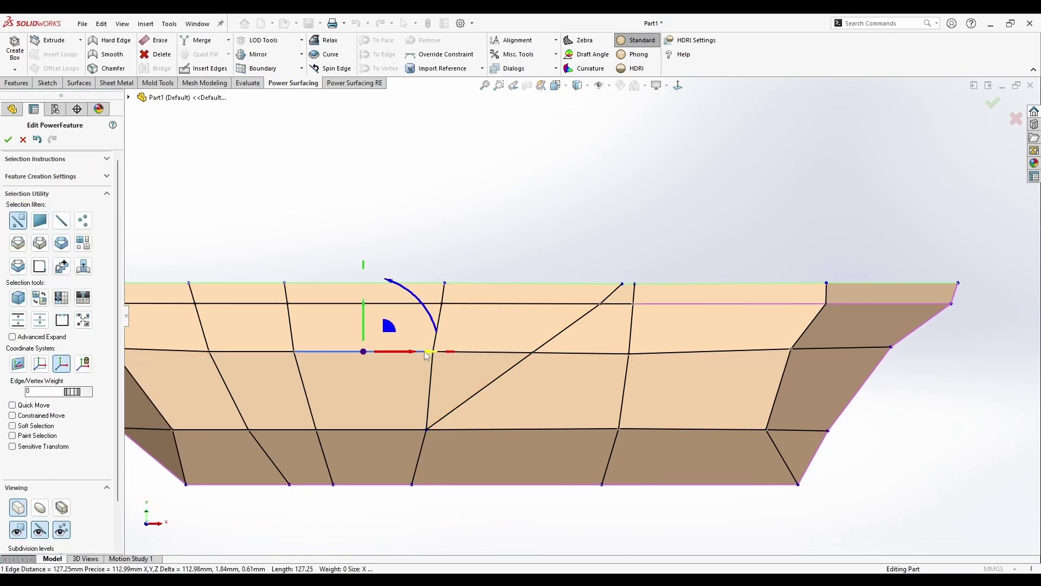
drag(441, 350, 447, 349)
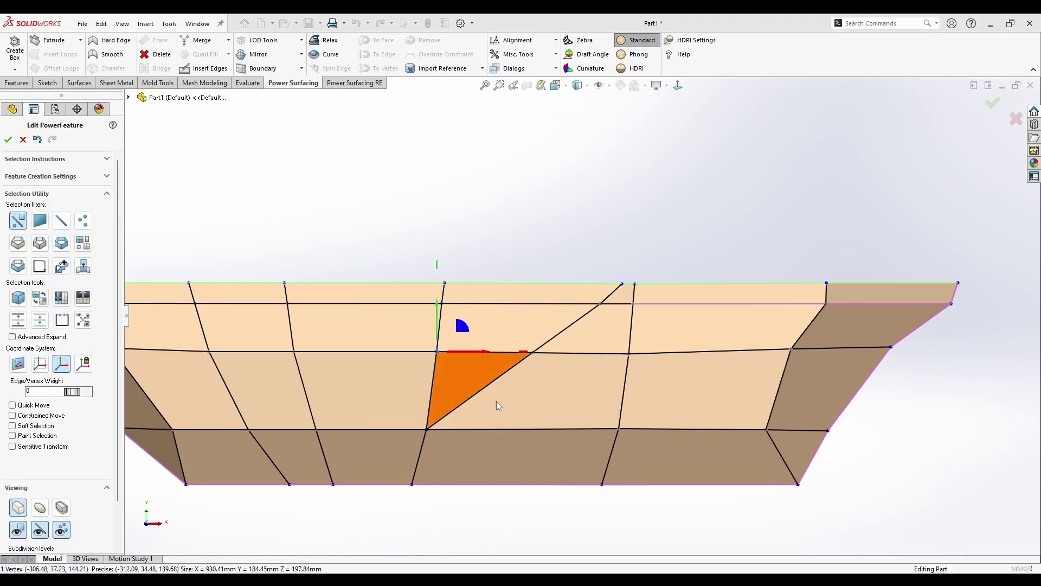
click(574, 519)
scroll(574, 518, up, 1)
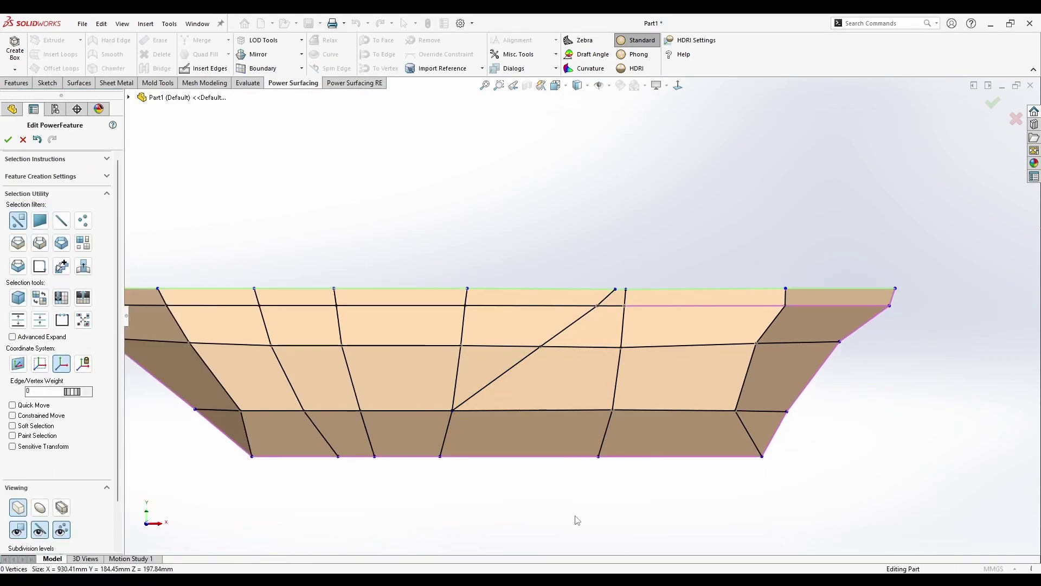
Replace the edge below the rim between the middle section and the diagonal with one rising from the section to the rim
click(532, 307)
click(565, 342)
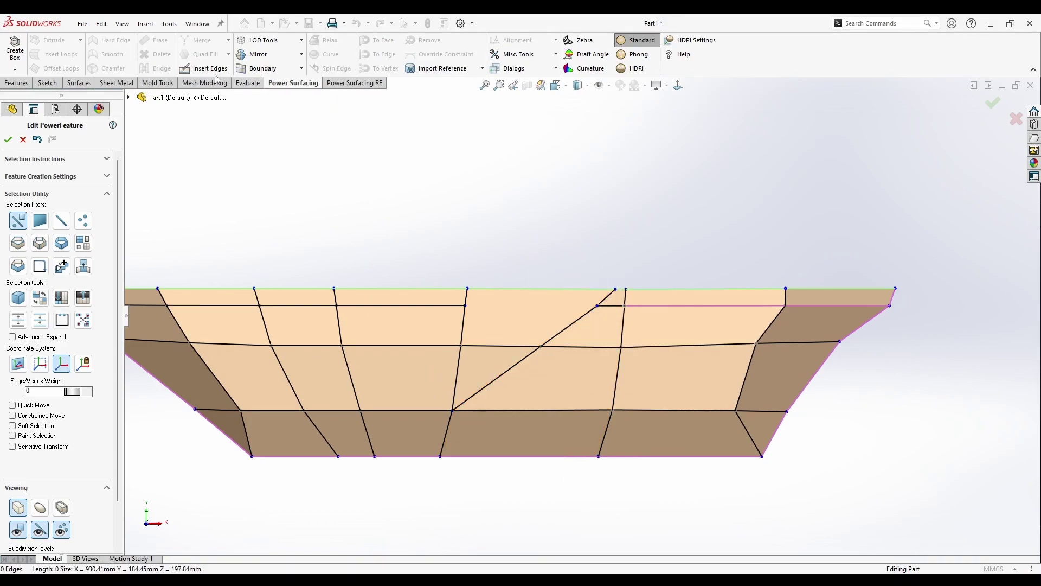
click(466, 306)
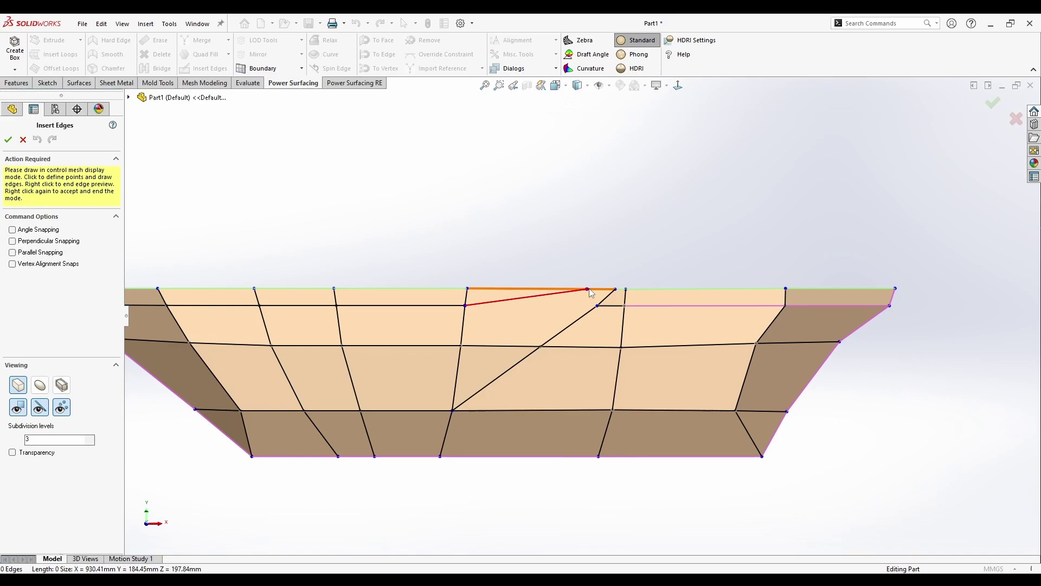
click(590, 289)
right_click(604, 255)
right_click(605, 256)
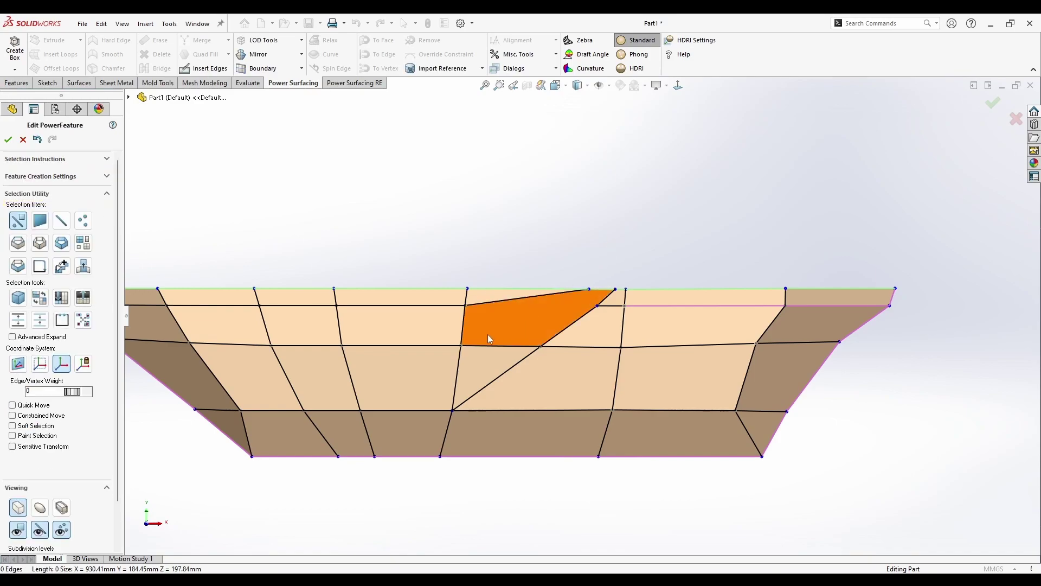
Delete the short leftover edge below the rim between the diagonal and the second section behind the bow
scroll(596, 252, down, 2)
click(619, 329)
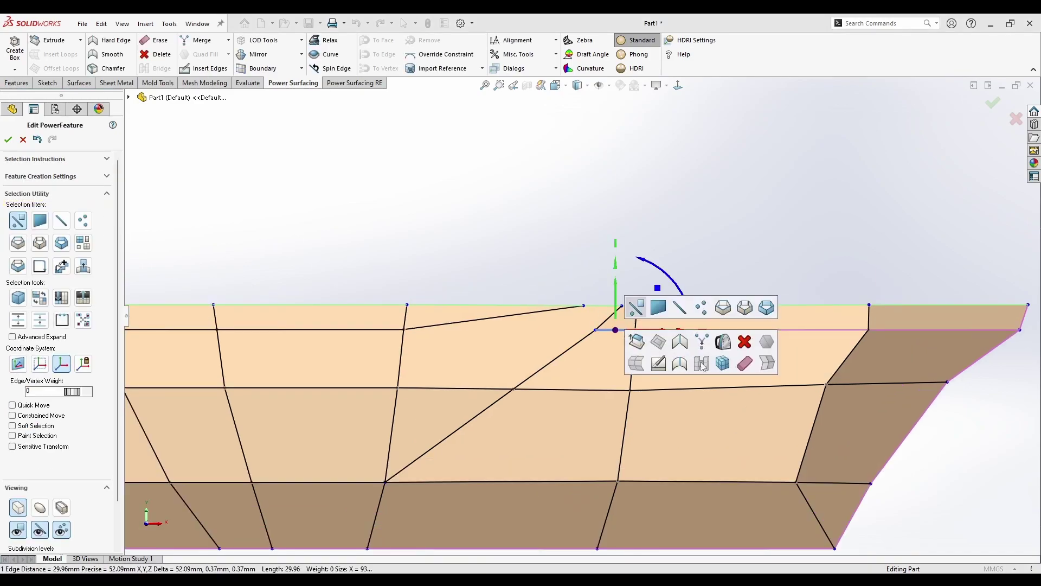
click(752, 368)
scroll(640, 383, up, 3)
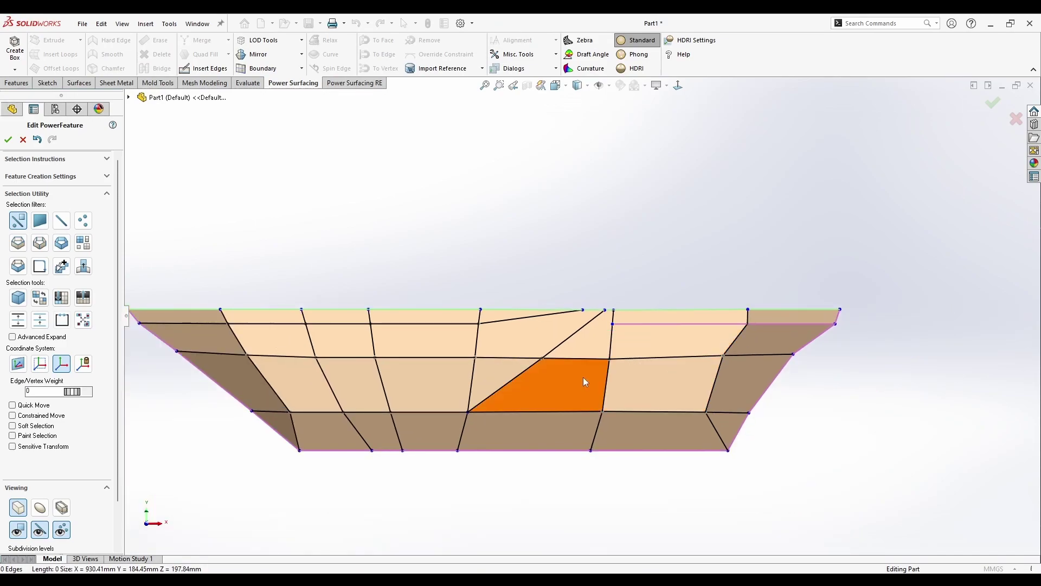
scroll(593, 389, up, 2)
scroll(538, 348, down, 3)
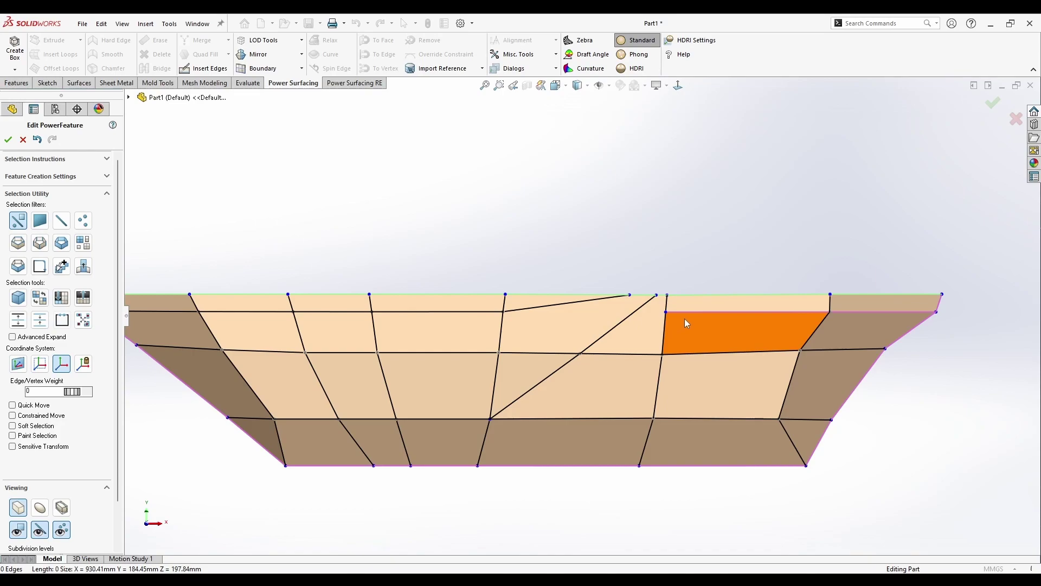
Insert a second diagonal edge run from the aft end of the bow's crease line to the lower end of the first diagonal
click(205, 69)
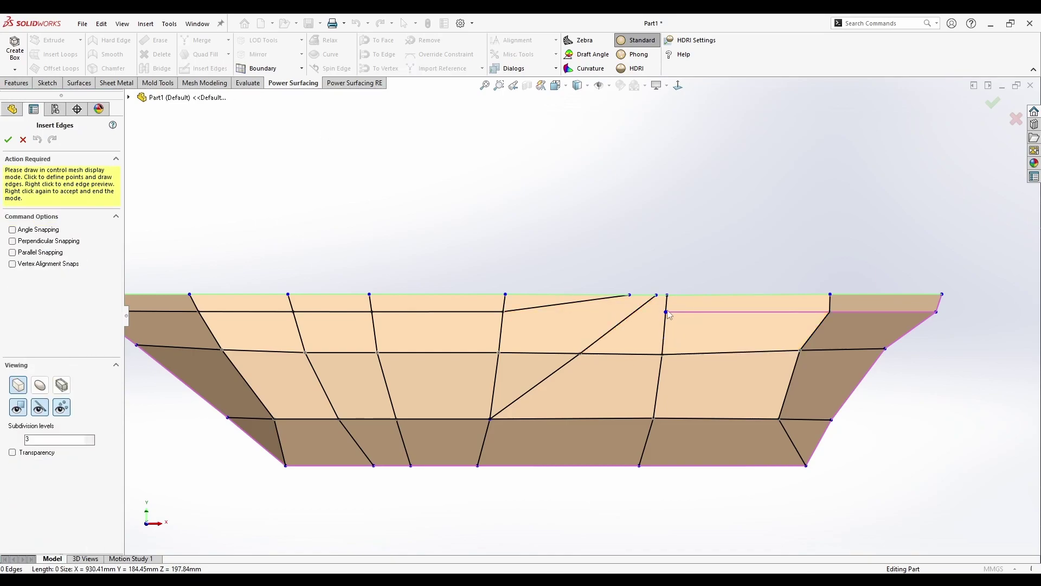
click(607, 354)
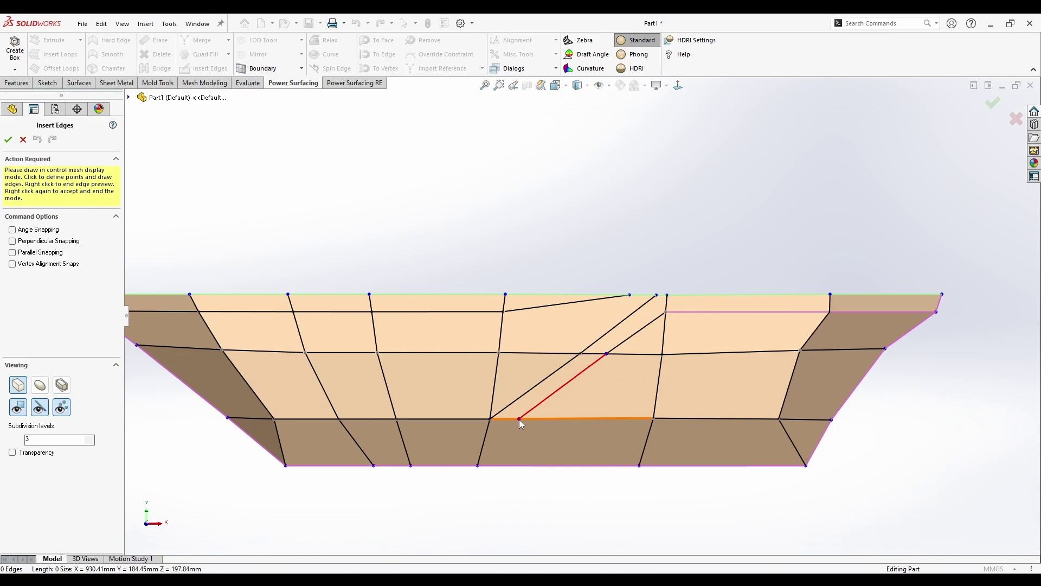
click(492, 419)
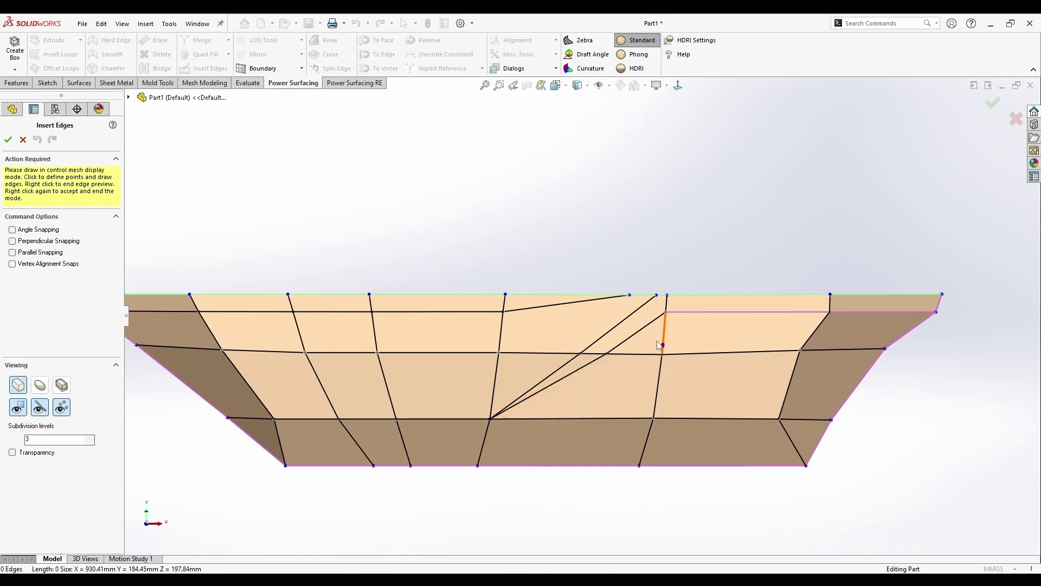
right_click(655, 307)
scroll(653, 420, up, 4)
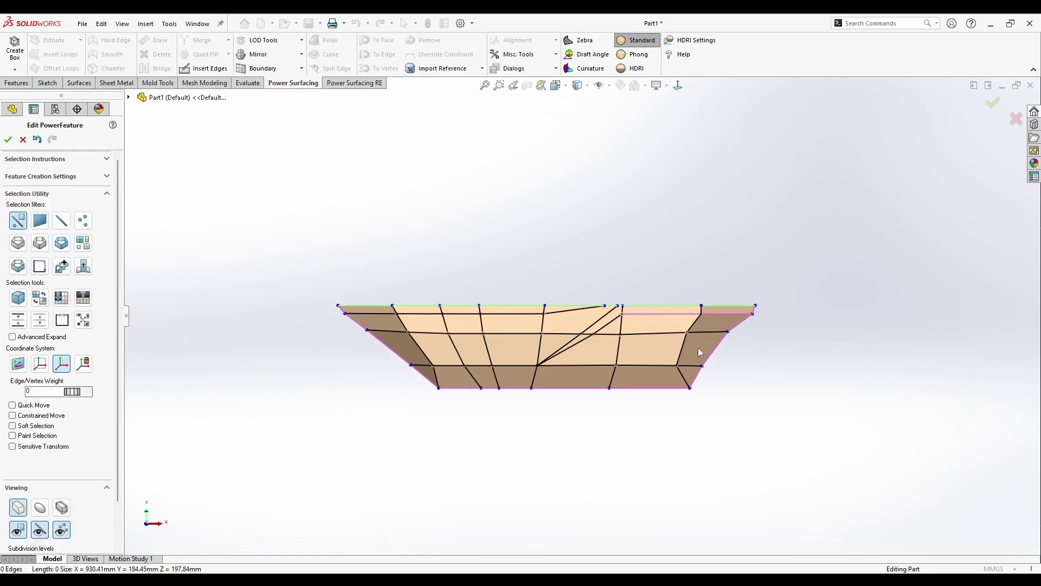
scroll(699, 352, up, 3)
scroll(452, 356, down, 2)
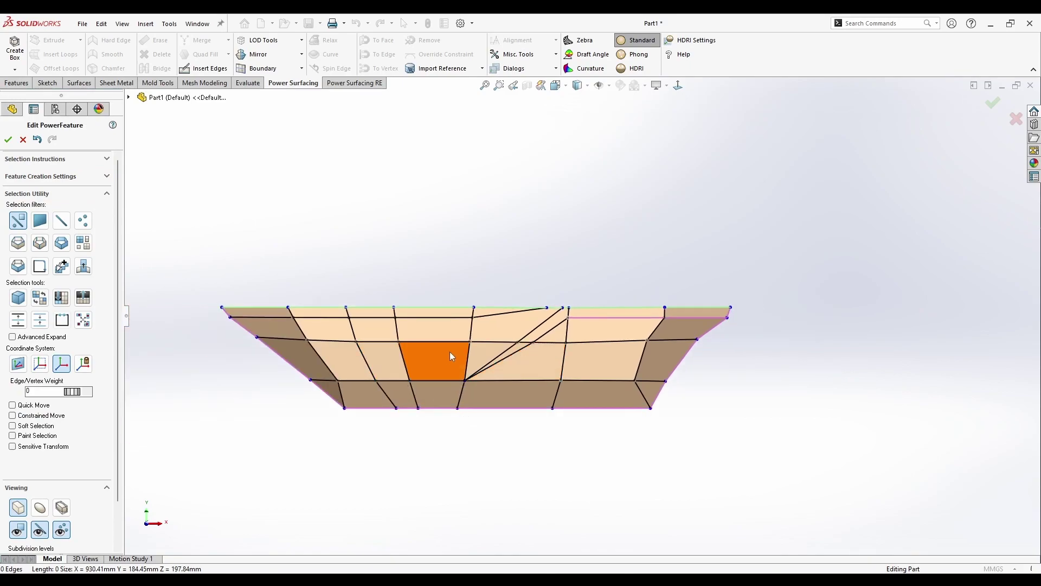
Subdivide the whole hull control mesh once to get a denser cage
scroll(450, 355, down, 2)
right_click(473, 344)
click(570, 376)
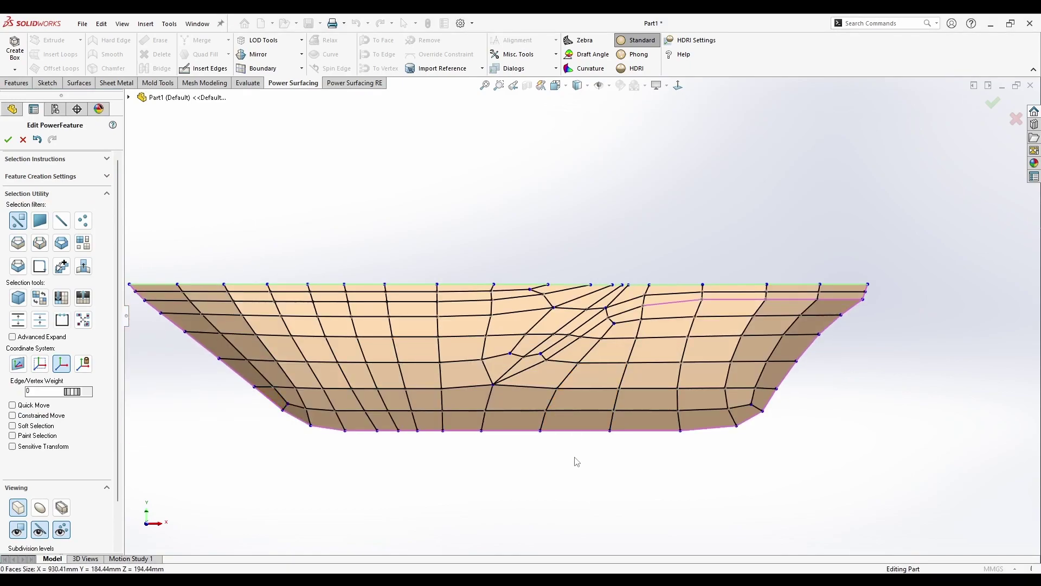
Pull the two lowest profile vertices at the bow outward along X to start a bulbous bow
key(s)
click(736, 426)
mouse_move(754, 456)
middle_down()
mouse_move(690, 457)
mouse_move(751, 457)
middle_up()
drag(763, 428, 823, 461)
click(762, 412)
drag(786, 413, 801, 416)
scroll(765, 196, up, 1)
In a squared-up side view, reposition the lower bow vertices to shape the protruding bulb, and display the smooth surface
click(678, 85)
scroll(768, 399, down, 3)
drag(730, 426, 794, 402)
click(742, 395)
click(705, 401)
drag(730, 373, 747, 376)
click(751, 386)
click(40, 508)
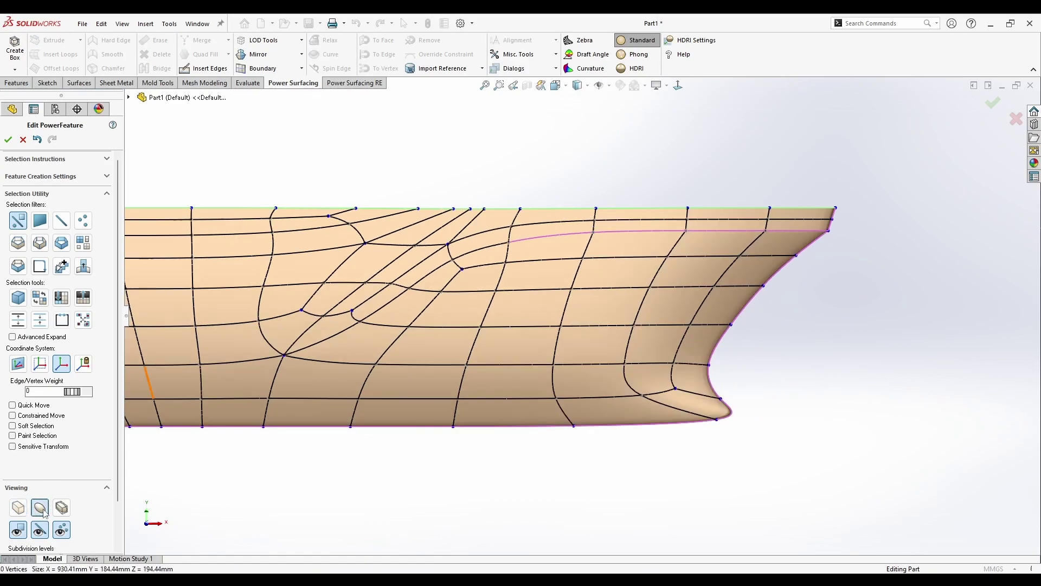
Insert an edge on the control mesh from the inner end of the bulb's upper edge to the bulb's tip
middle_drag(811, 435, 743, 455)
click(677, 85)
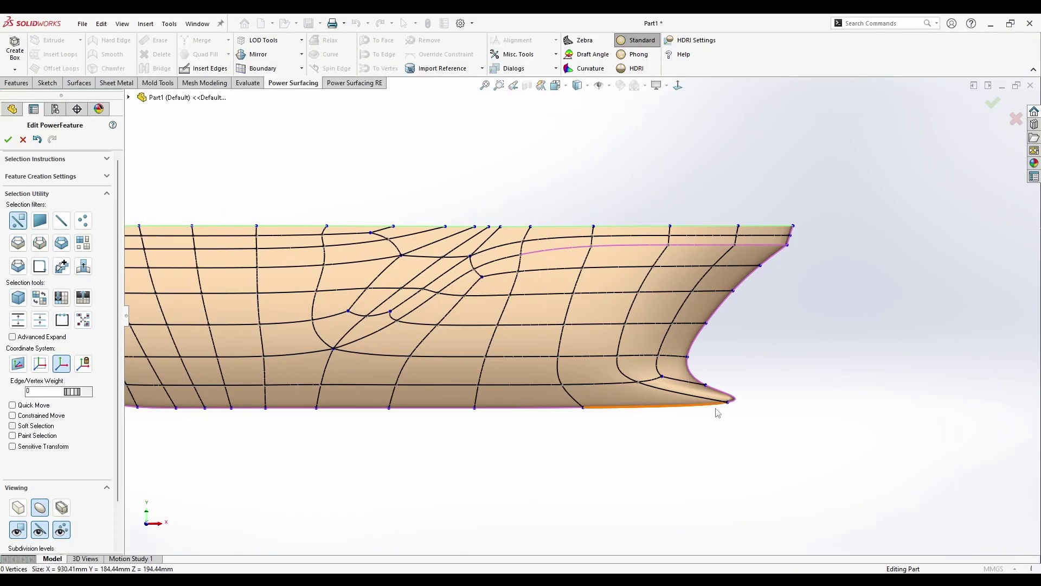
scroll(523, 431, down, 3)
click(18, 507)
scroll(651, 336, up, 1)
middle_drag(789, 442, 829, 325)
scroll(822, 343, down, 1)
click(790, 347)
click(875, 291)
click(209, 69)
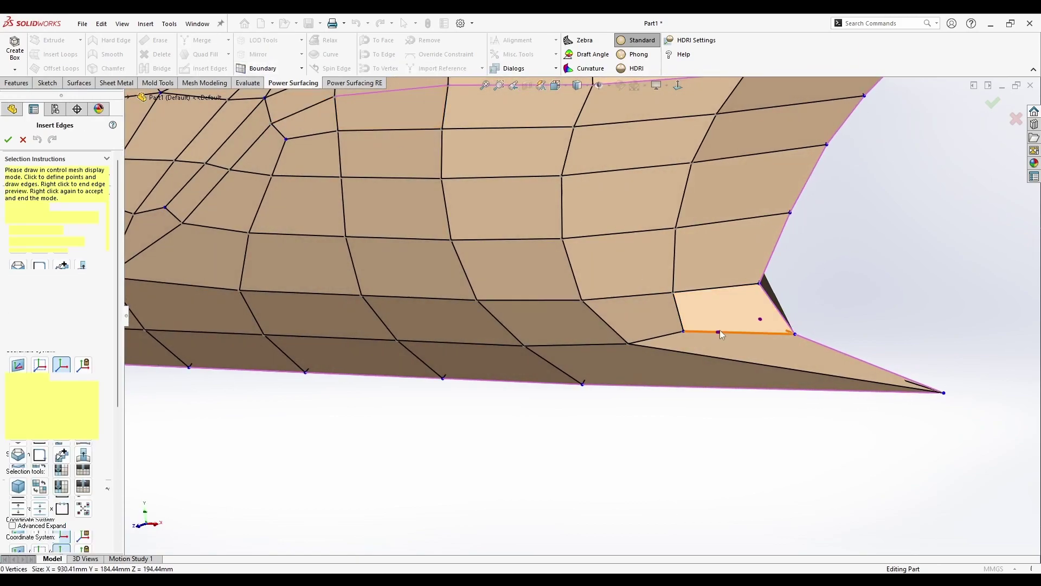
click(687, 332)
middle_drag(797, 358, 819, 417)
click(901, 454)
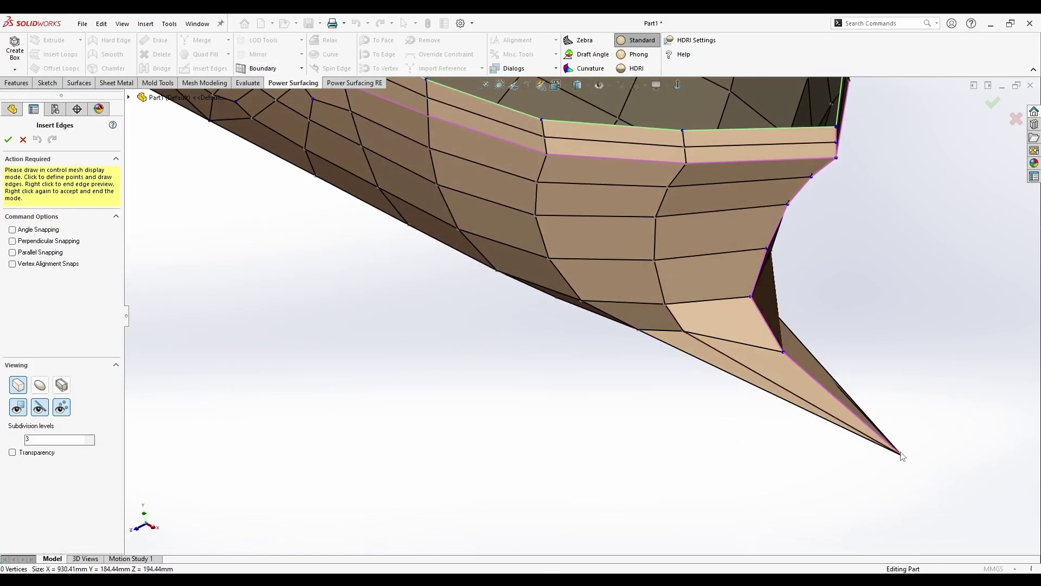
right_click(808, 375)
Set the weight of the new bulb edge to 40 and display the smooth surface
click(758, 374)
middle_drag(758, 374, 814, 358)
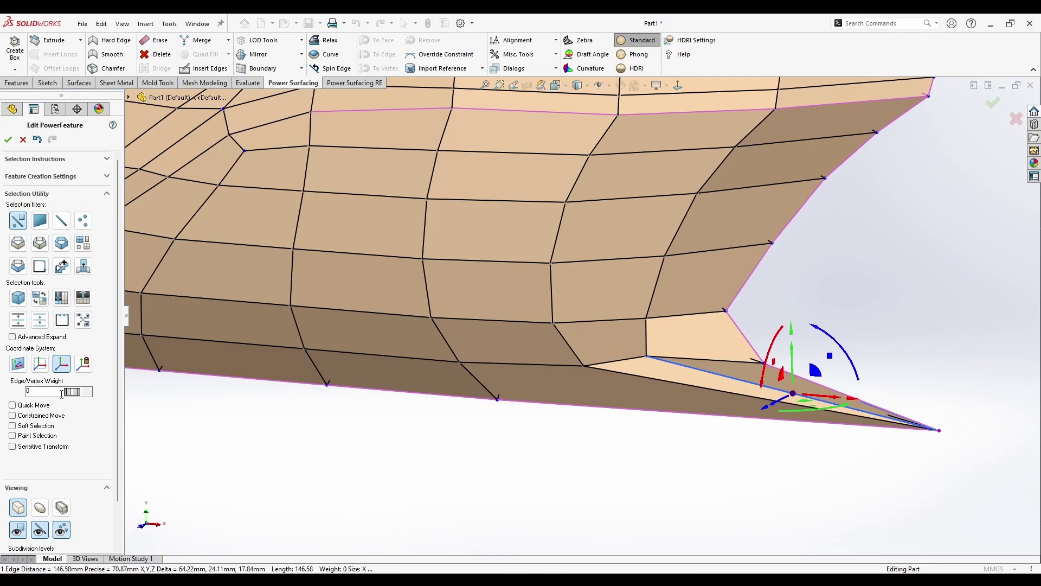
click(720, 495)
middle_drag(721, 495, 178, 486)
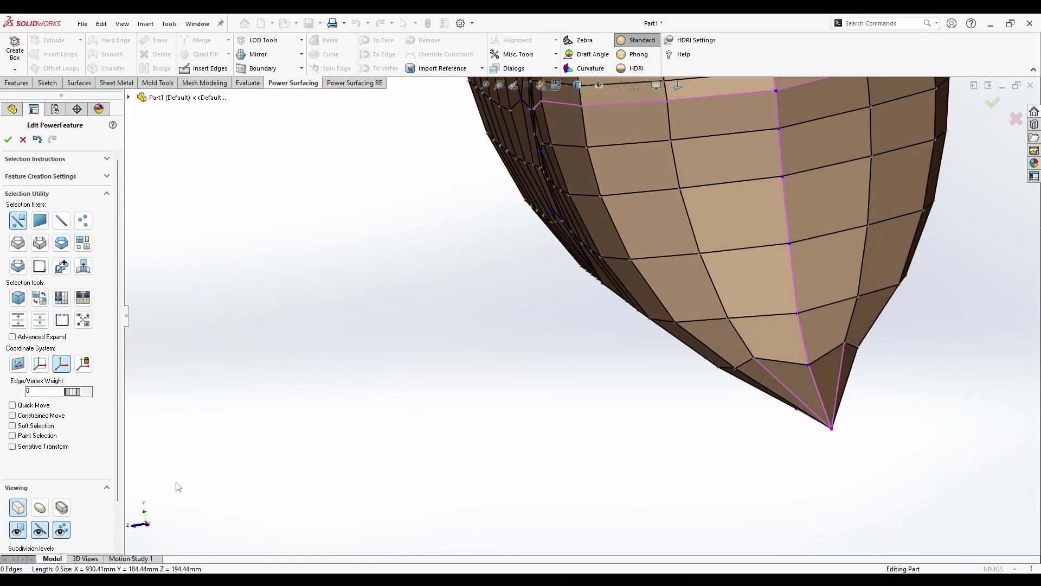
click(40, 508)
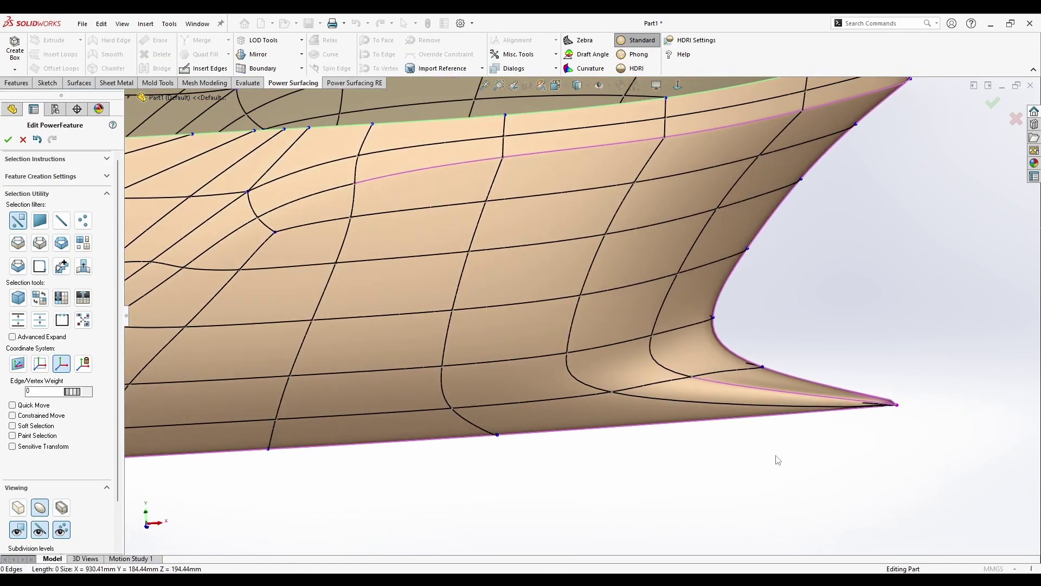
click(895, 405)
scroll(854, 399, down, 3)
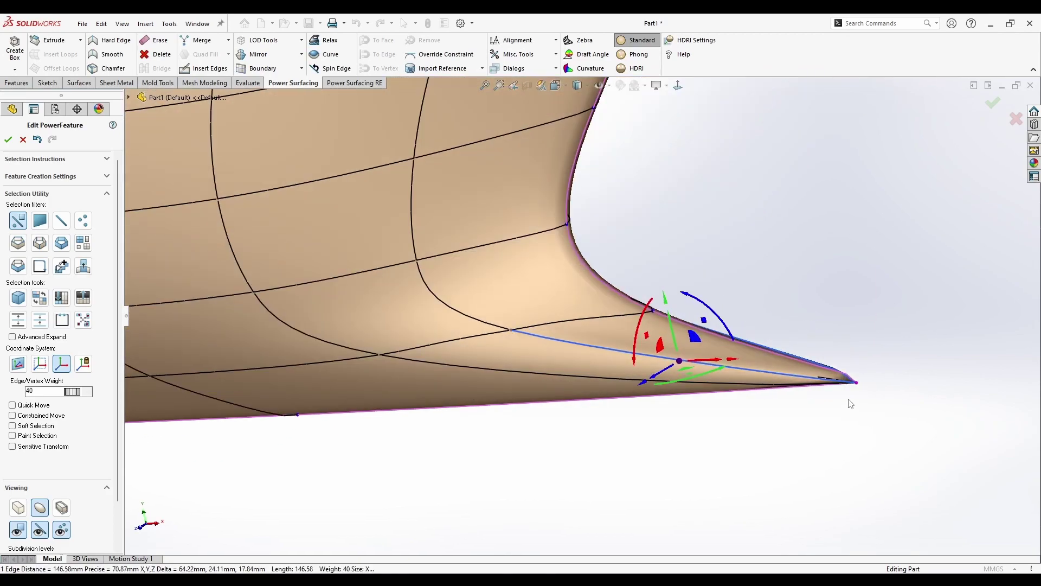
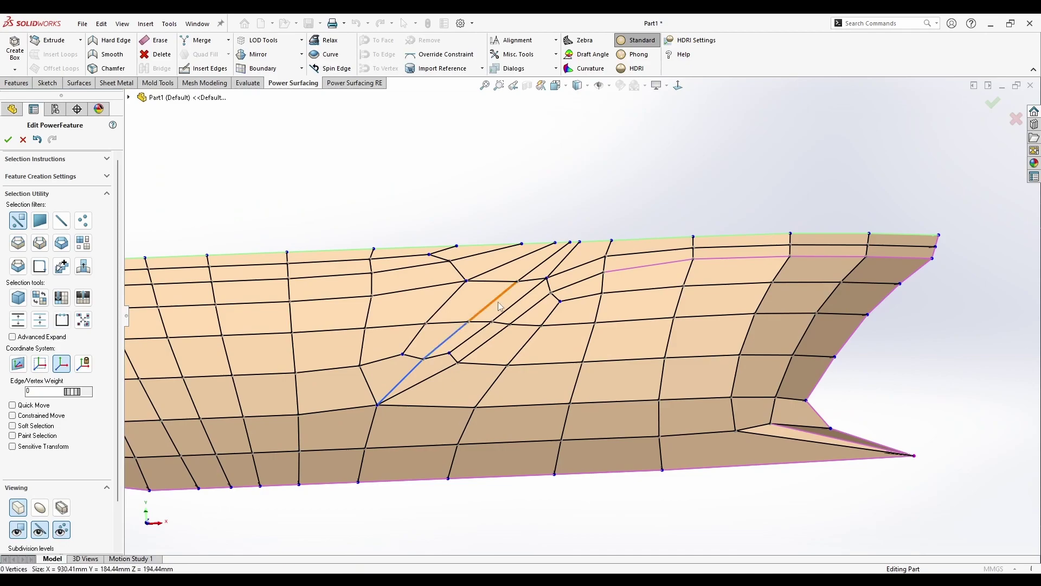
Make the four edges of the long diagonal run up to the deck line hard edges
ctrl+click(491, 303)
ctrl+click(533, 269)
click(111, 40)
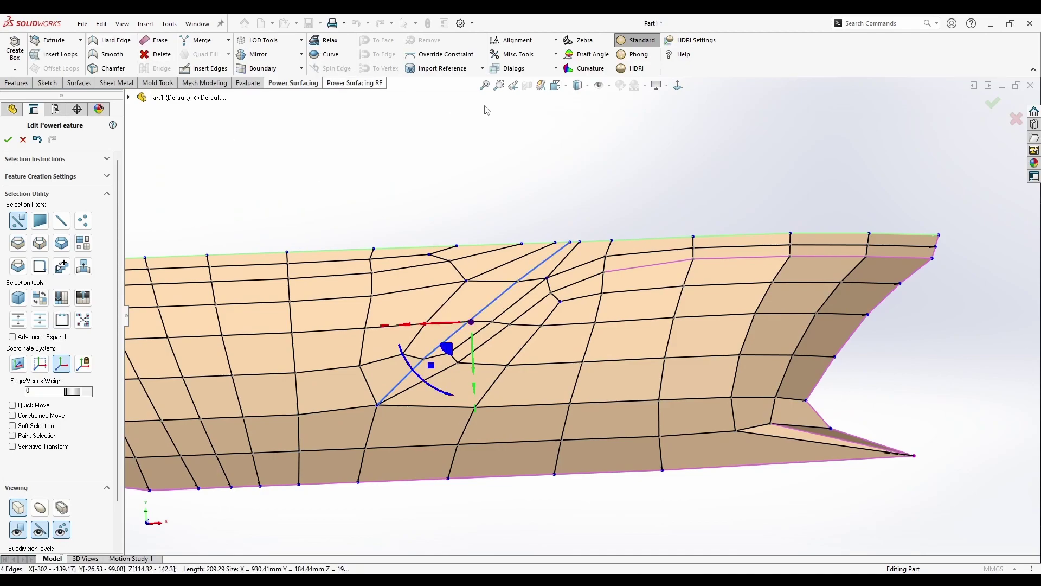
click(488, 125)
middle_drag(541, 212, 495, 330)
scroll(495, 331, down, 1)
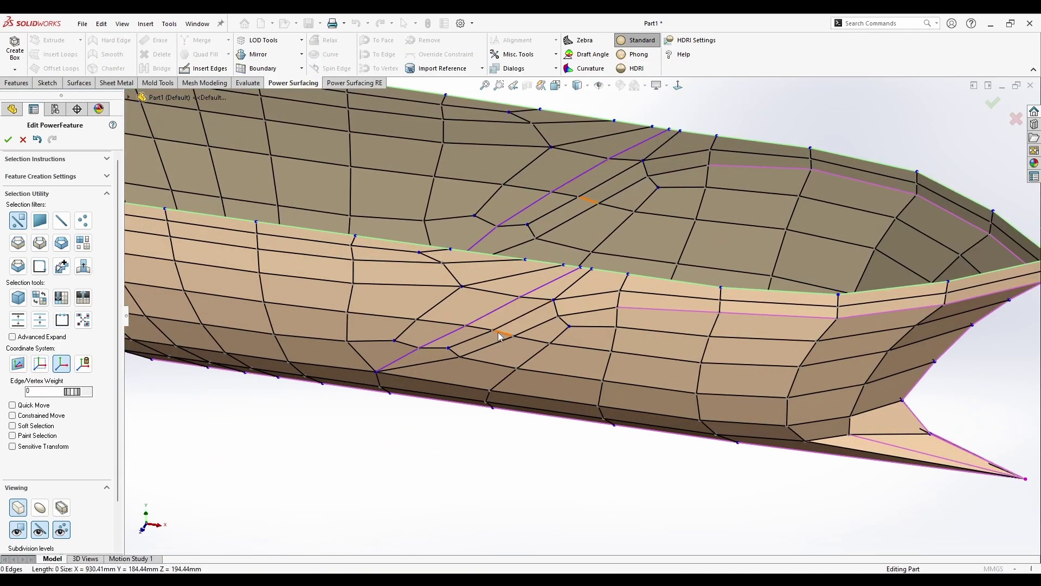
Try to shift the three edges just aft of the hard diagonal along Z and check the effect on the smooth surface
click(444, 300)
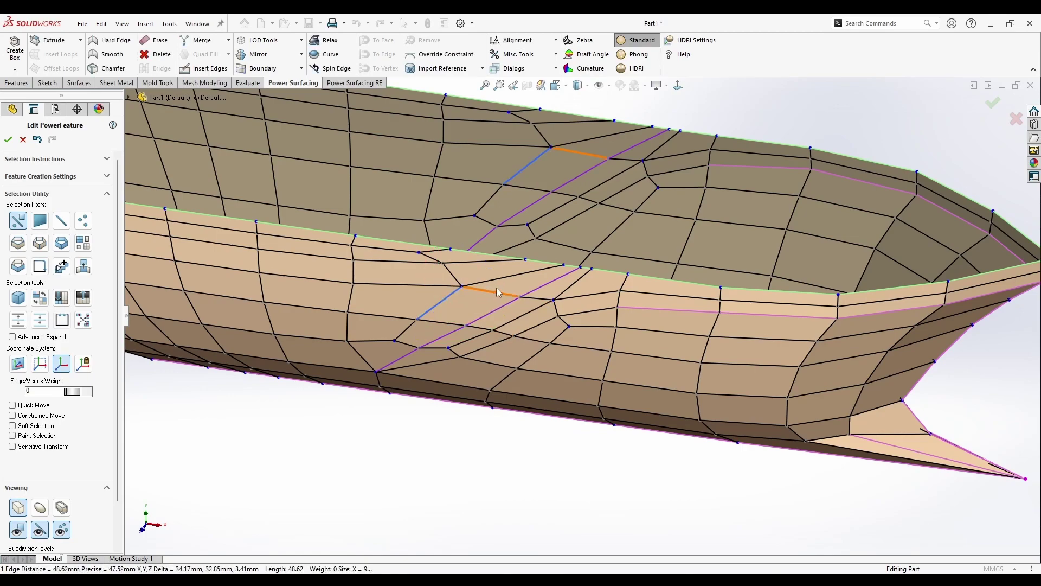
ctrl+click(414, 322)
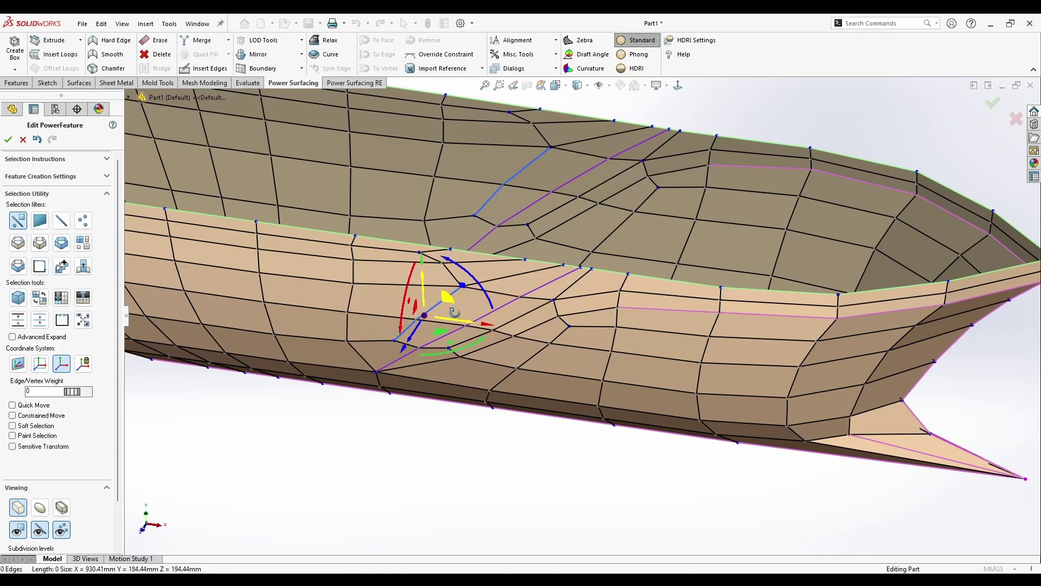
middle_drag(446, 297, 450, 320)
ctrl+click(479, 285)
middle_drag(479, 284, 455, 342)
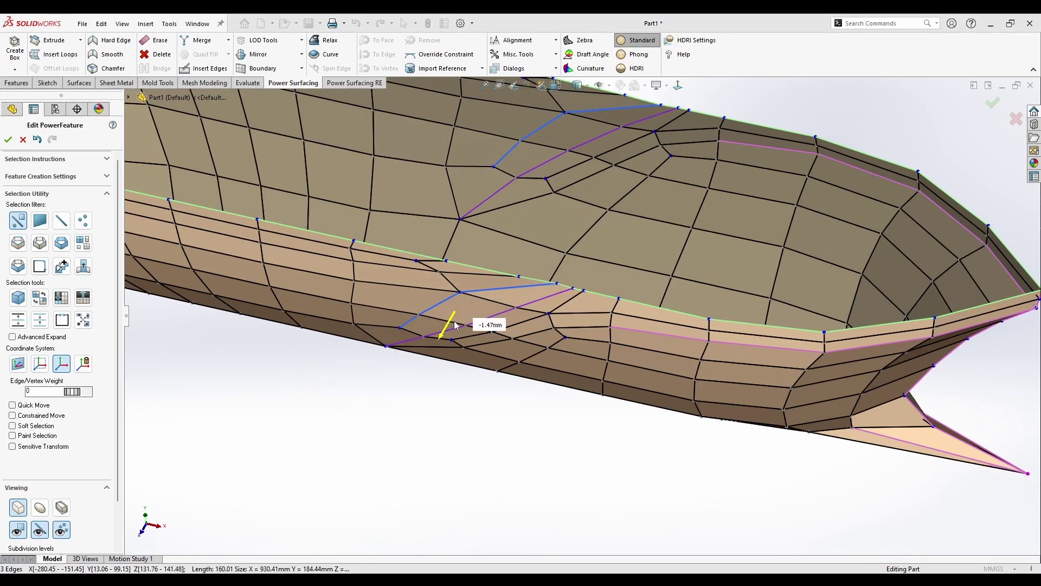
key(Escape)
click(40, 507)
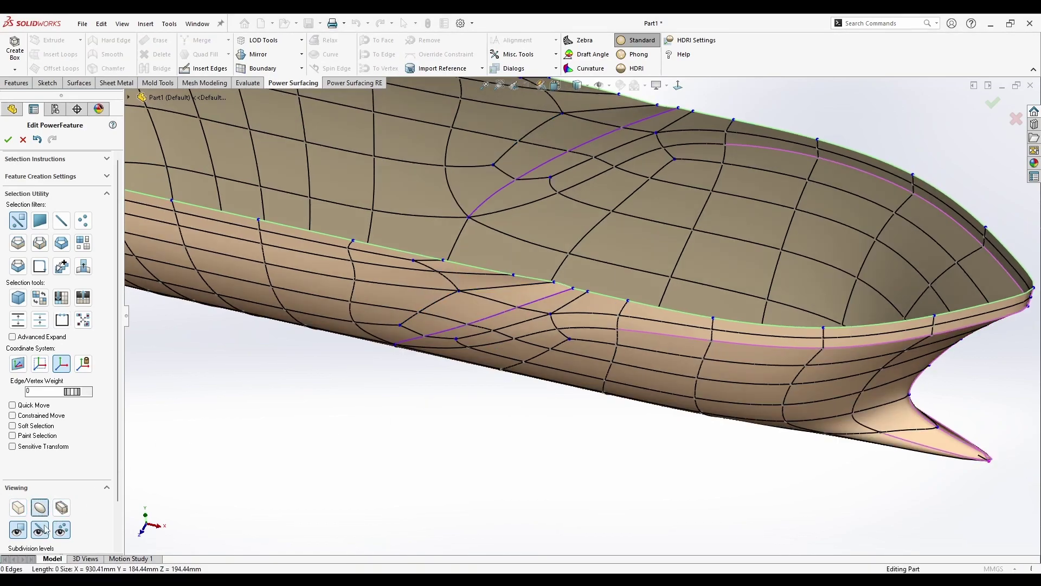
click(39, 529)
click(61, 529)
middle_drag(263, 487, 228, 447)
click(40, 530)
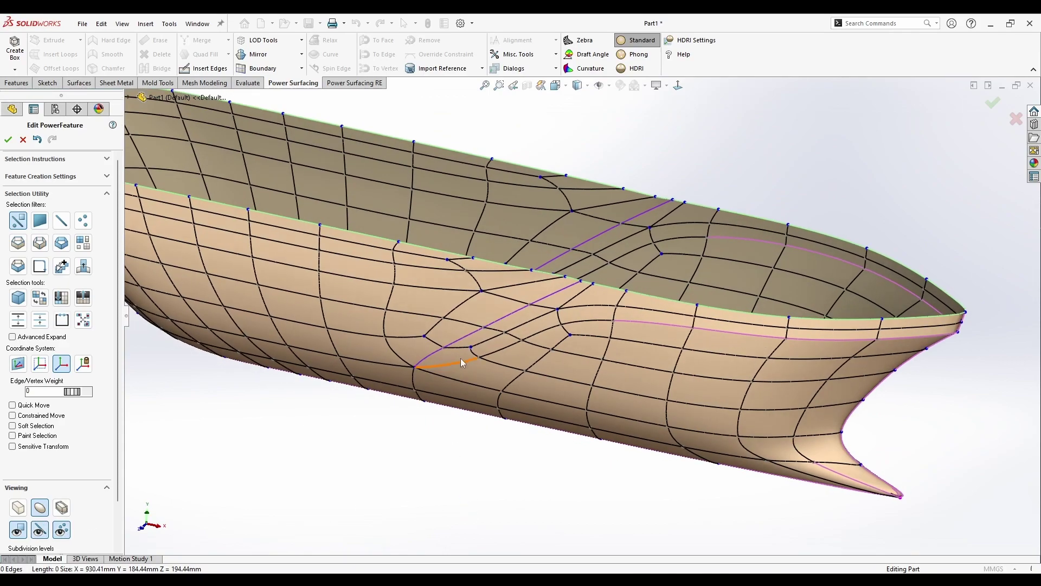
scroll(460, 358, down, 4)
Undo the edge move and the hard edge, and reapply Hard Edge to the long diagonal run
key(ctrl+z)
key(ctrl+z)
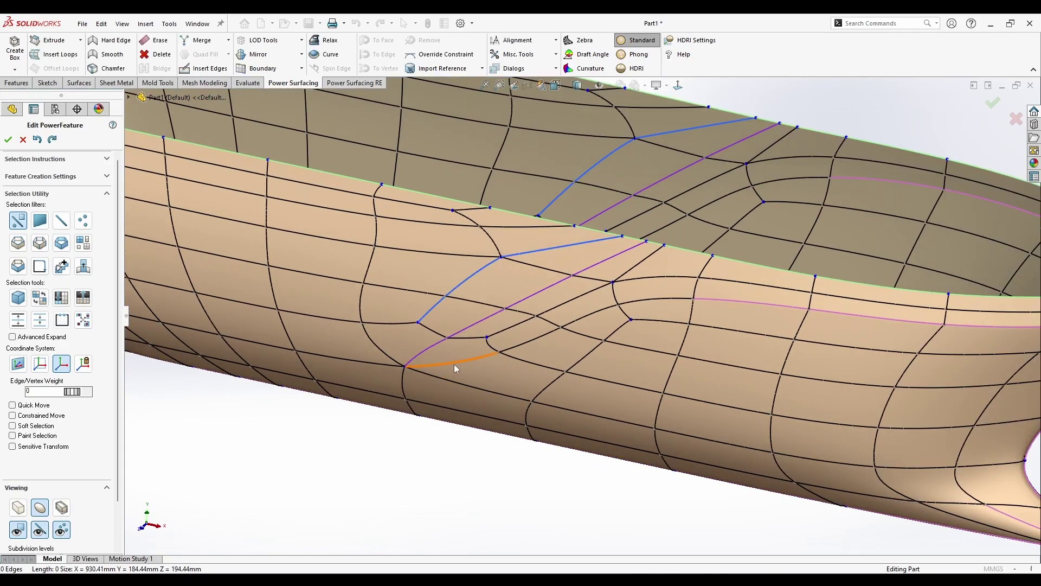
click(413, 459)
middle_drag(413, 459, 411, 493)
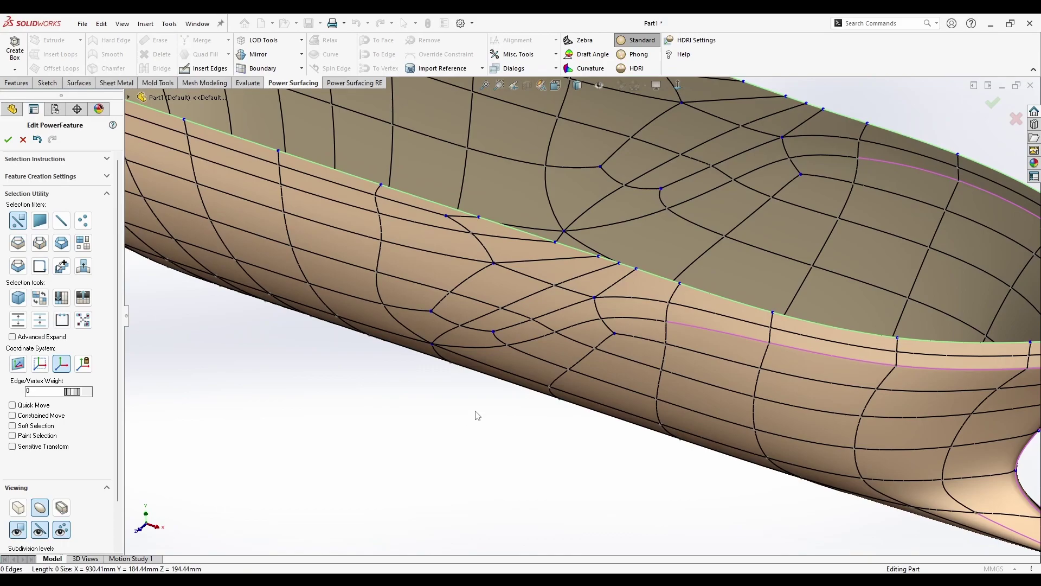
key(ctrl+z)
click(108, 44)
click(389, 446)
middle_drag(388, 446, 400, 396)
On the control mesh, loop-select the short diagonal edge run just forward of the hard diagonal and erase it
click(21, 507)
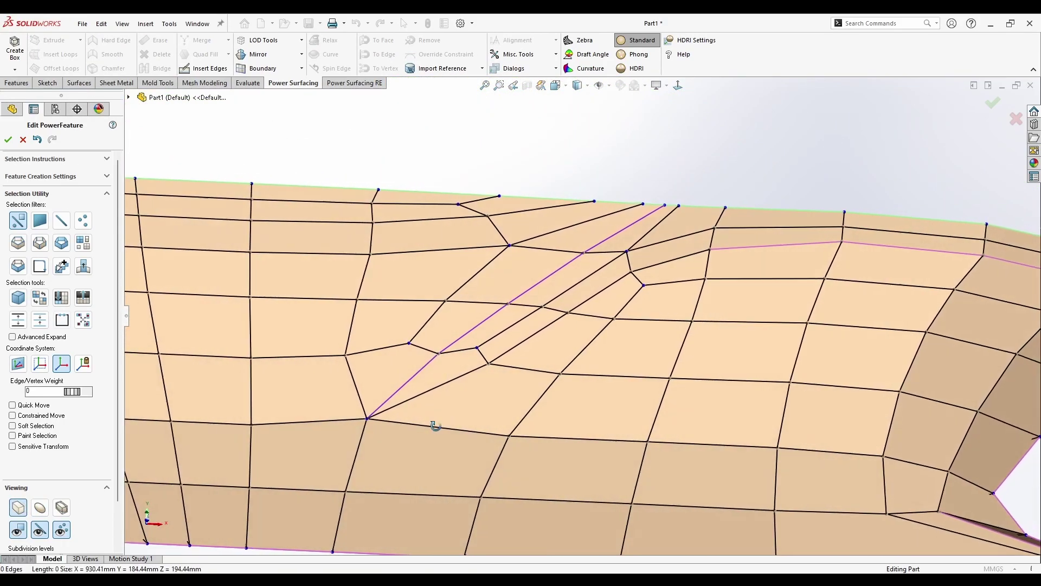
scroll(440, 412, up, 1)
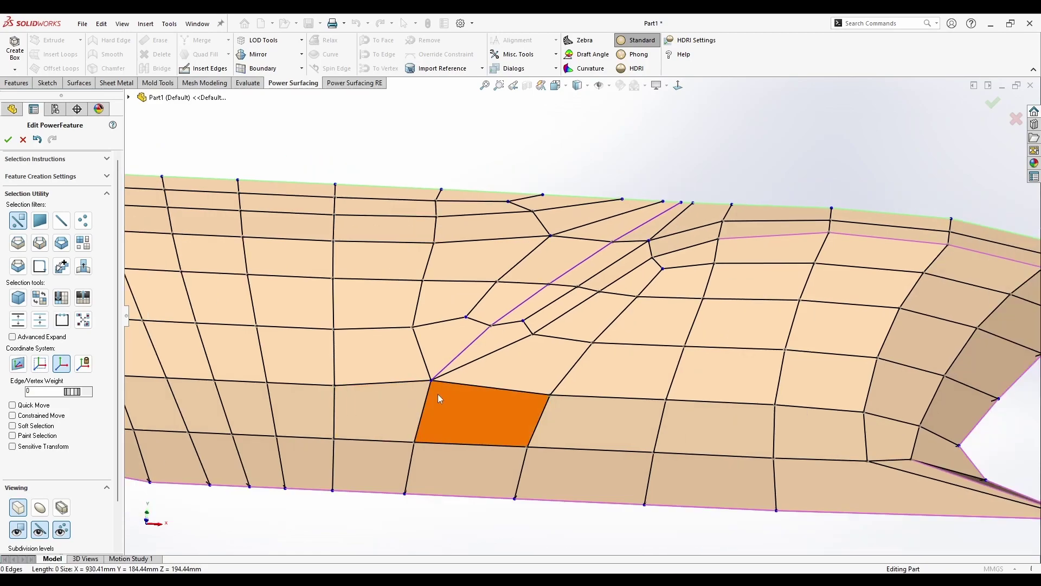
key(s)
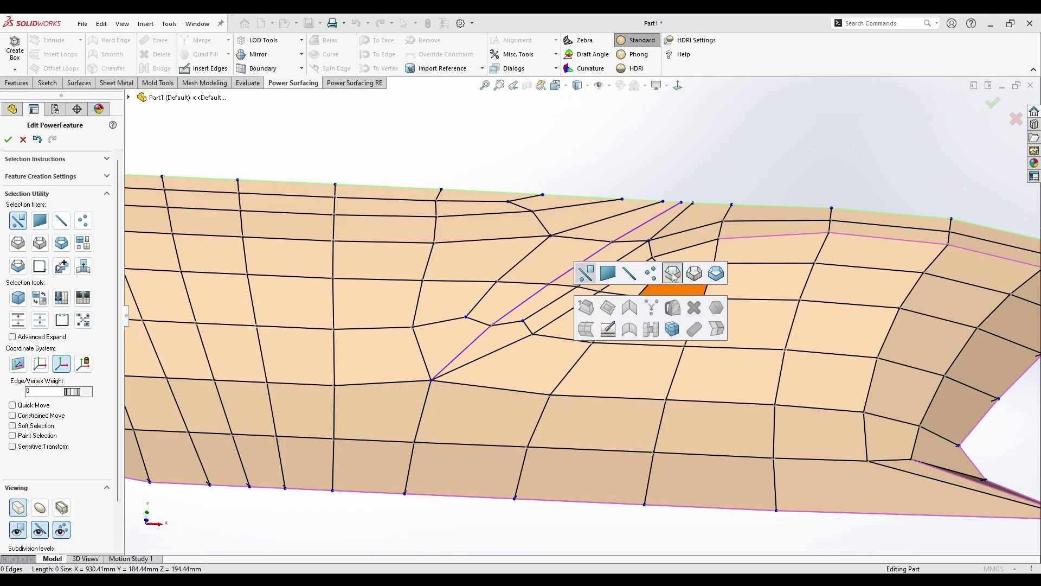
click(673, 274)
click(611, 264)
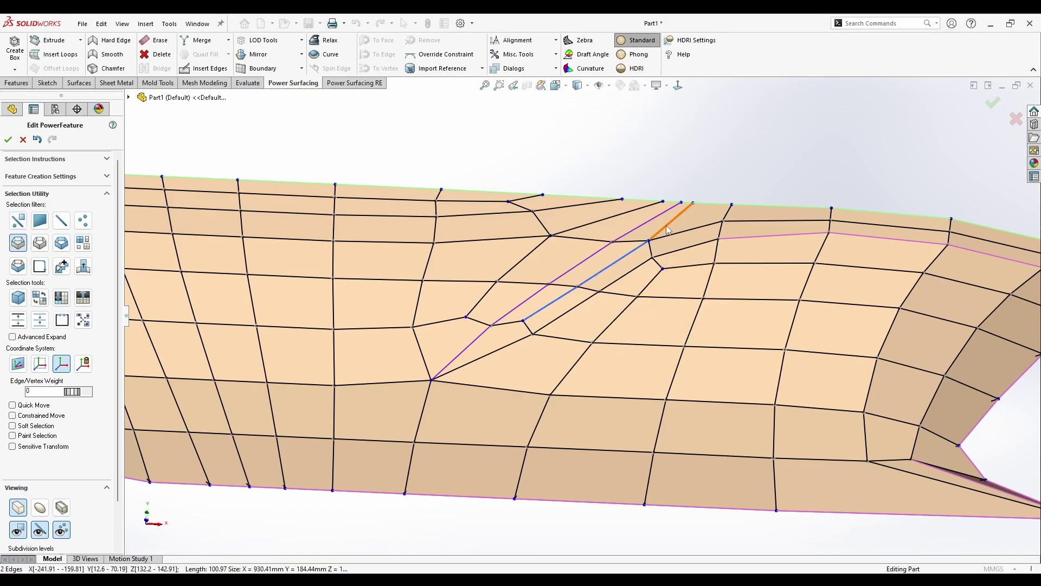
click(515, 324)
key(s)
click(628, 357)
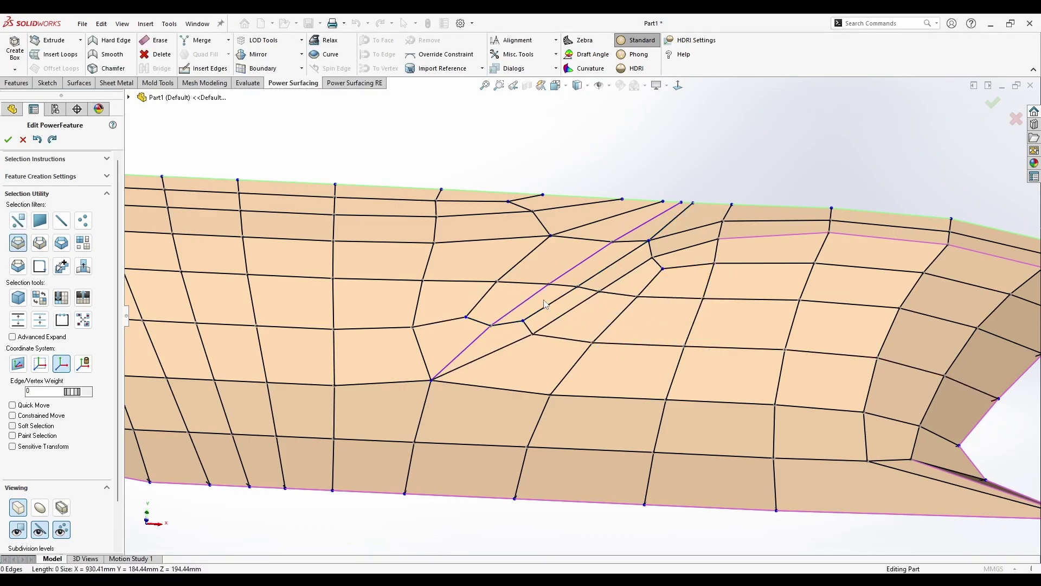
key(s)
click(665, 338)
Erase the two-edge diagonal run just aft of the hard diagonal
middle_drag(561, 356, 510, 284)
click(503, 280)
key(s)
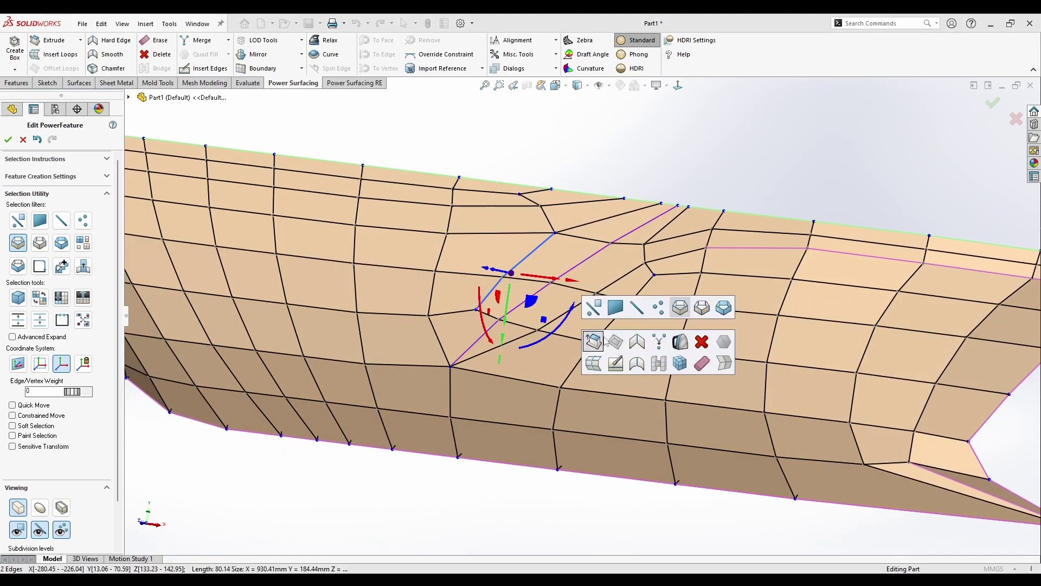
click(702, 363)
middle_drag(476, 388, 539, 217)
middle_drag(587, 279, 555, 319)
click(597, 247)
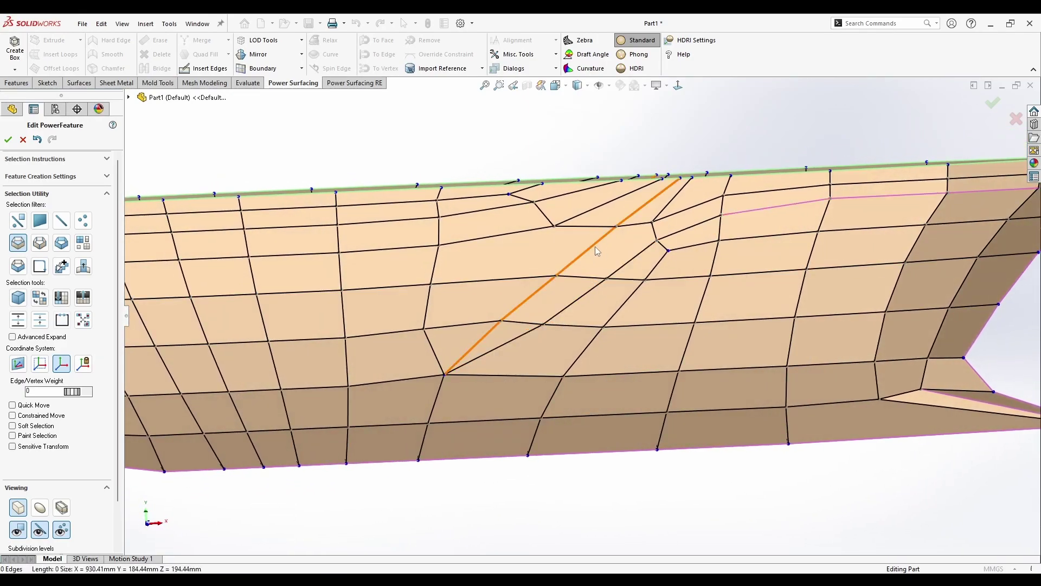
In a squared-up side view with the smooth surface shown, move the mid-height bow profile edge slightly aft along X
scroll(597, 278, up, 4)
middle_drag(615, 327, 589, 318)
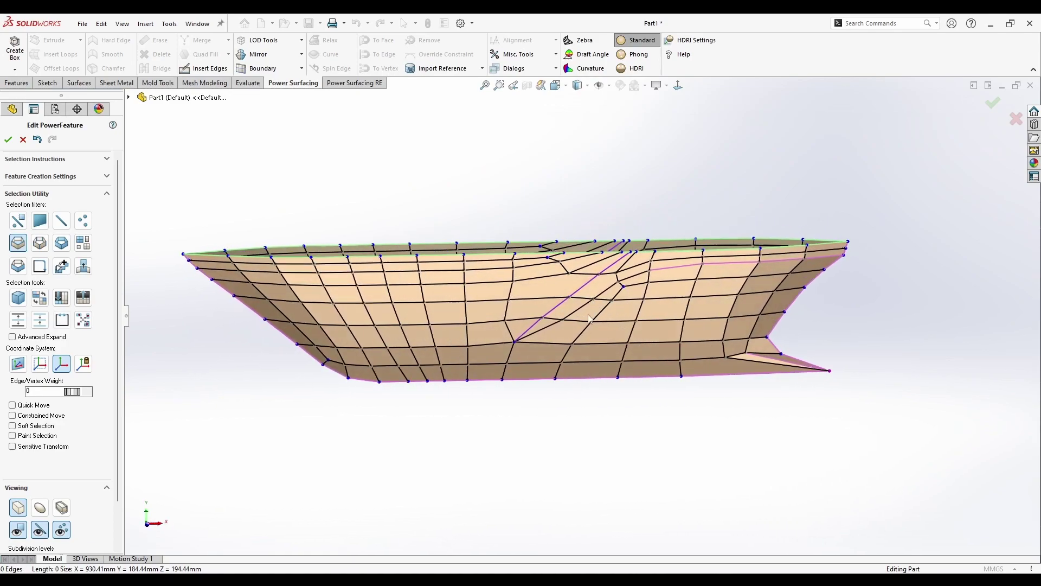
scroll(588, 318, up, 2)
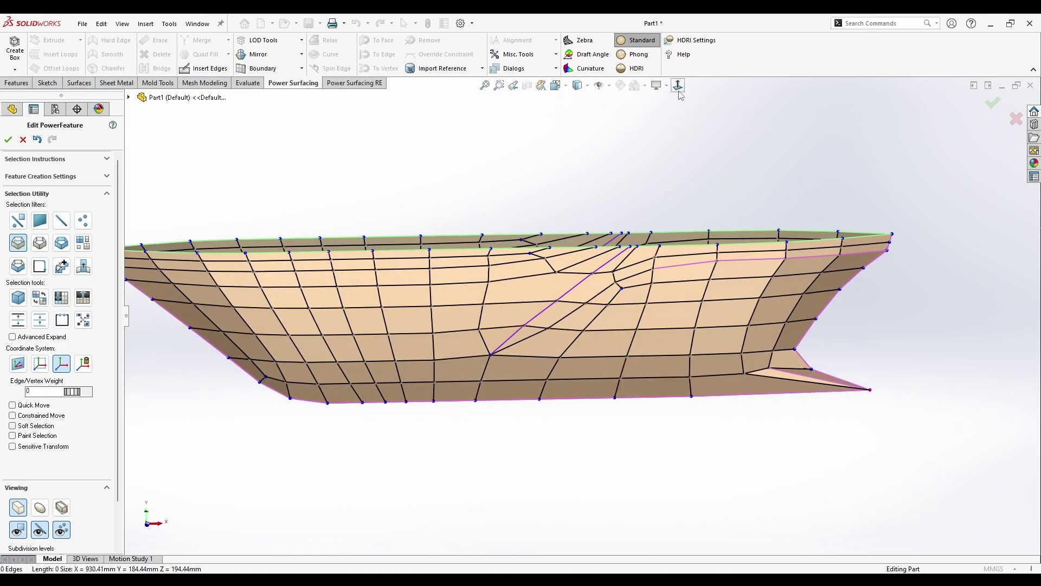
click(679, 87)
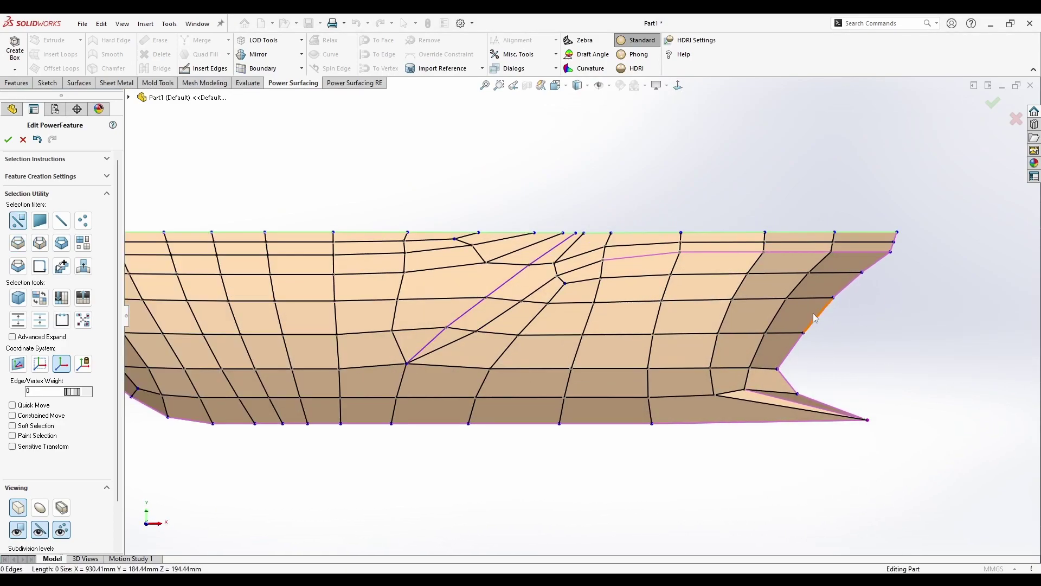
click(815, 318)
click(41, 514)
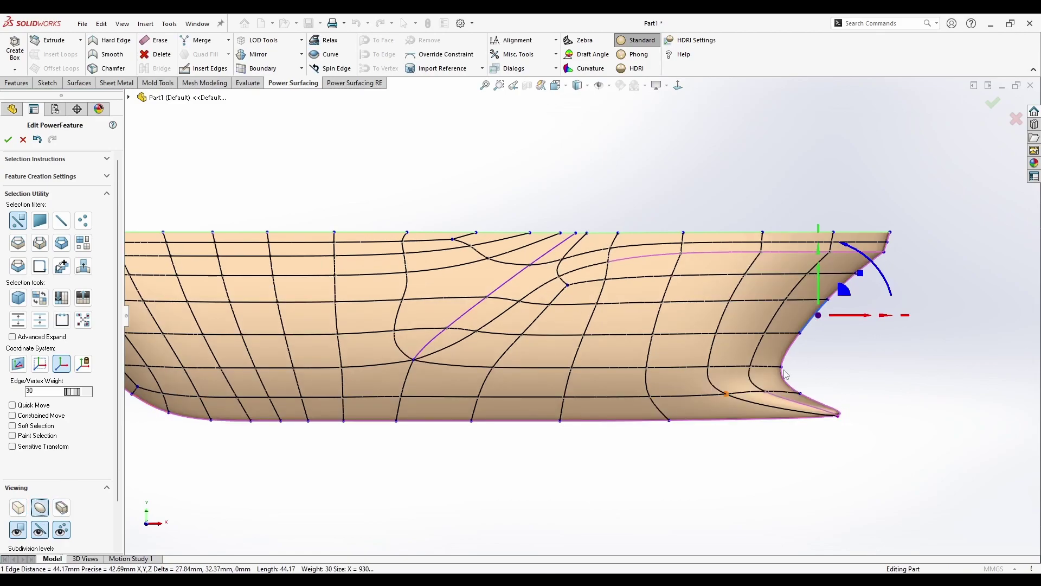
drag(848, 316, 840, 325)
scroll(864, 310, down, 1)
click(907, 313)
scroll(914, 313, down, 1)
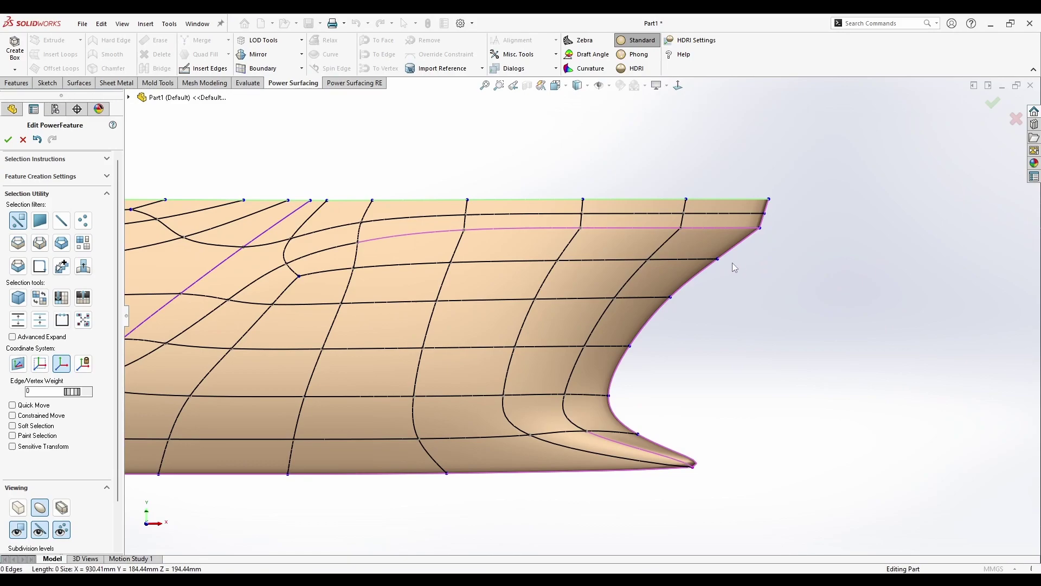
Hide the mesh edges and add weight to the vertex at the aft end of the bow's crease line
click(39, 530)
middle_drag(755, 391, 756, 424)
scroll(438, 240, down, 3)
middle_drag(364, 267, 363, 239)
click(314, 217)
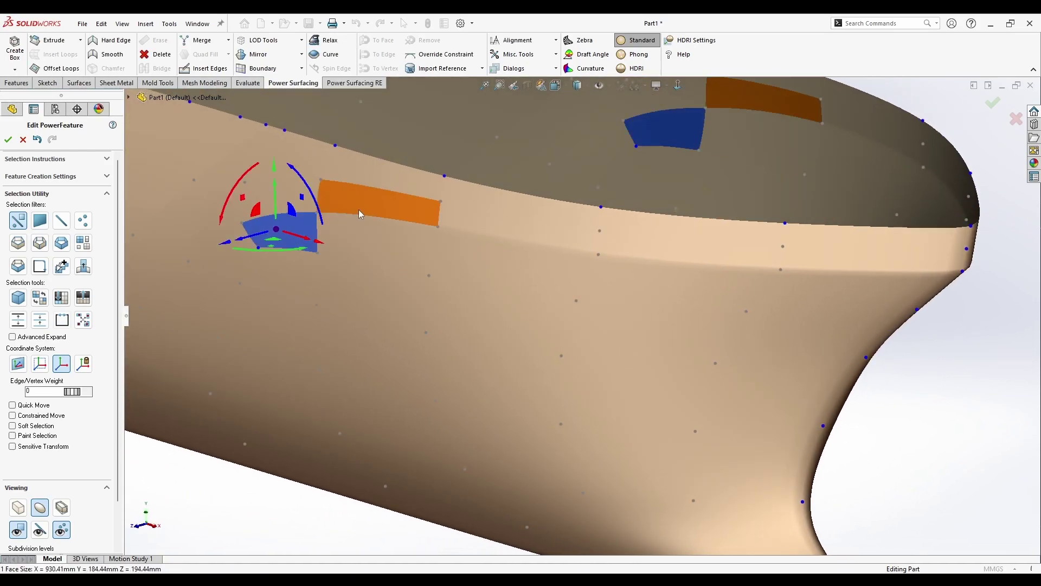
click(358, 214)
click(320, 217)
click(317, 218)
scroll(318, 218, down, 2)
middle_drag(318, 217, 292, 229)
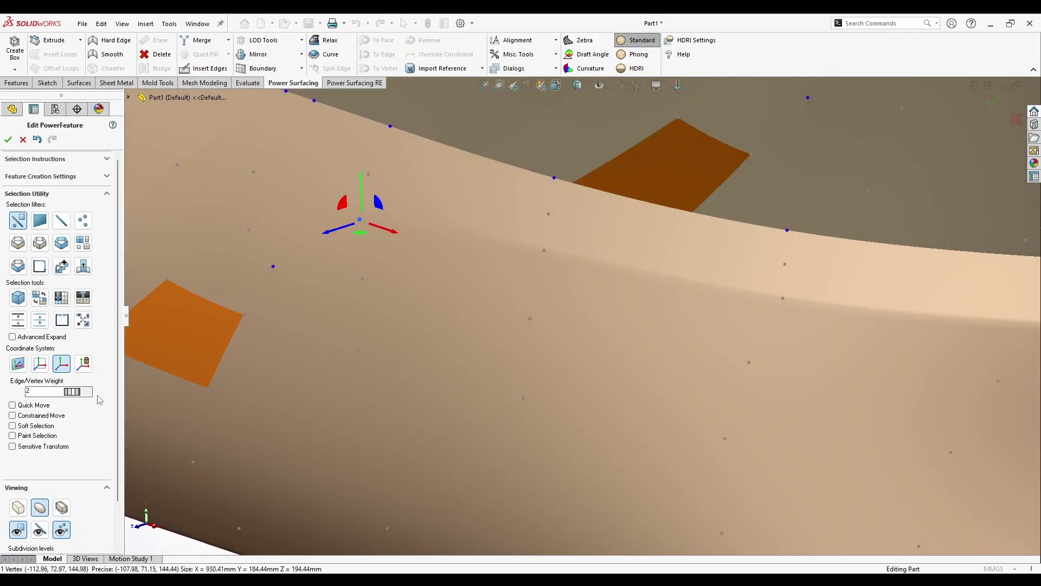
scroll(311, 418, up, 5)
click(897, 411)
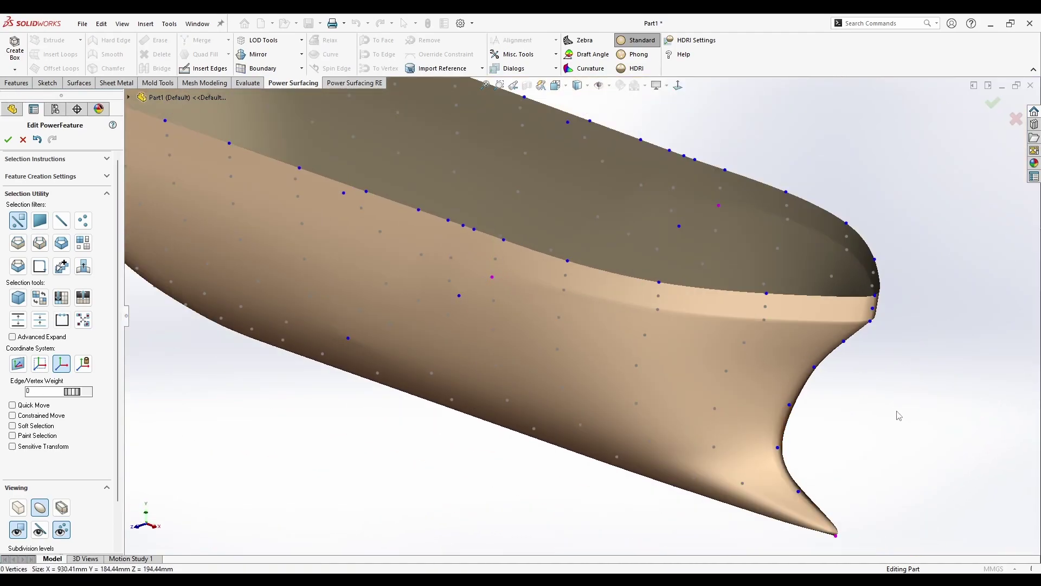
Show the mesh edges again and set the weight of the lowest lengthwise edge loop above the keel to 35
mouse_move(458, 481)
middle_down()
mouse_move(461, 500)
mouse_move(476, 418)
mouse_move(491, 428)
mouse_move(465, 484)
middle_up()
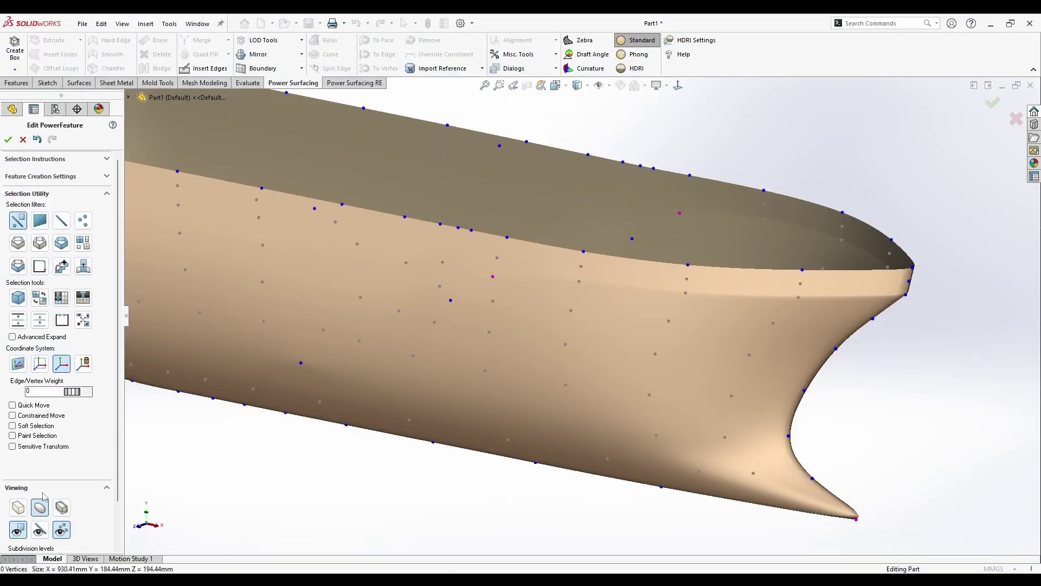
click(40, 529)
right_click(789, 491)
click(898, 468)
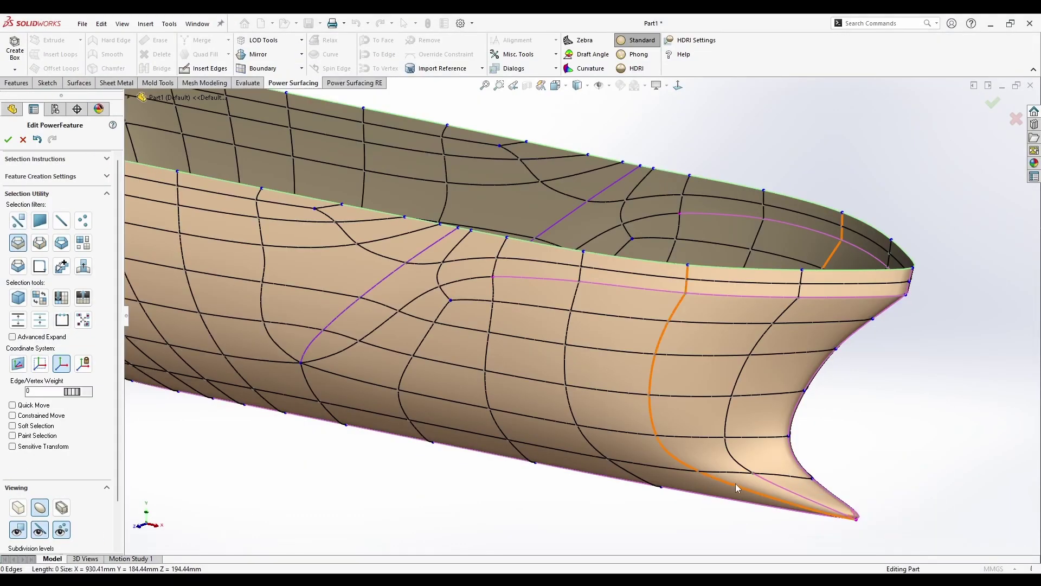
click(731, 474)
drag(121, 404, 427, 475)
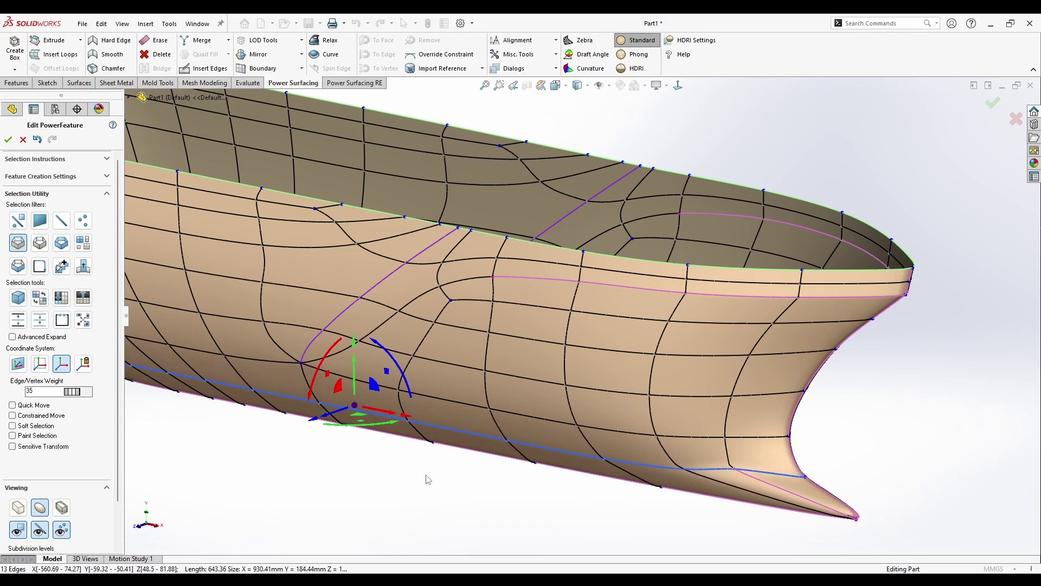
Clear the selection, hide the mesh edges and vertices, and examine the smooth surface around the bow and bulb
click(419, 519)
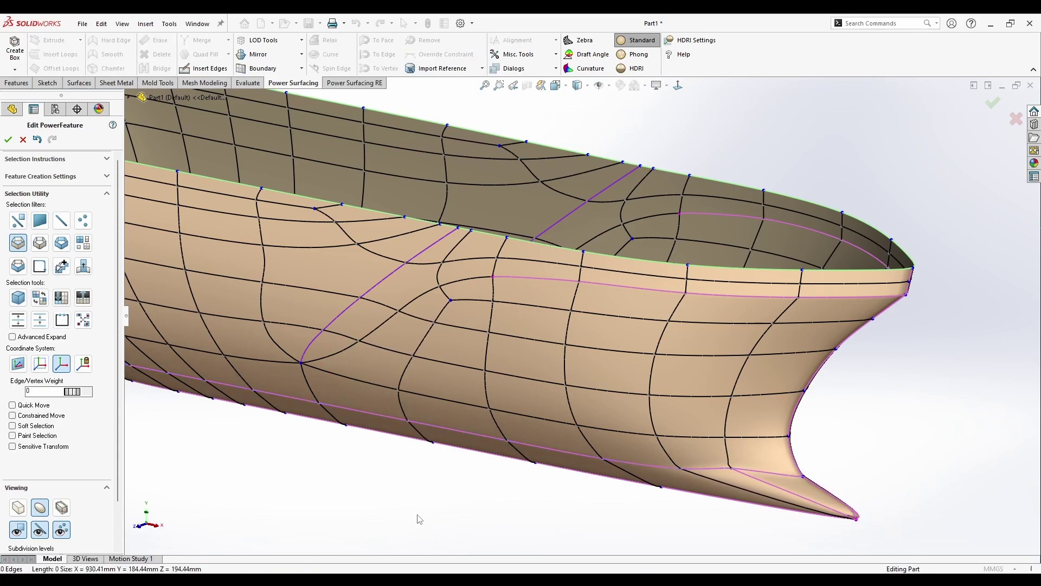
click(57, 532)
click(39, 530)
scroll(353, 510, up, 3)
mouse_move(381, 477)
middle_down()
mouse_move(381, 418)
mouse_move(385, 467)
middle_up()
scroll(681, 380, down, 4)
middle_drag(682, 364, 660, 361)
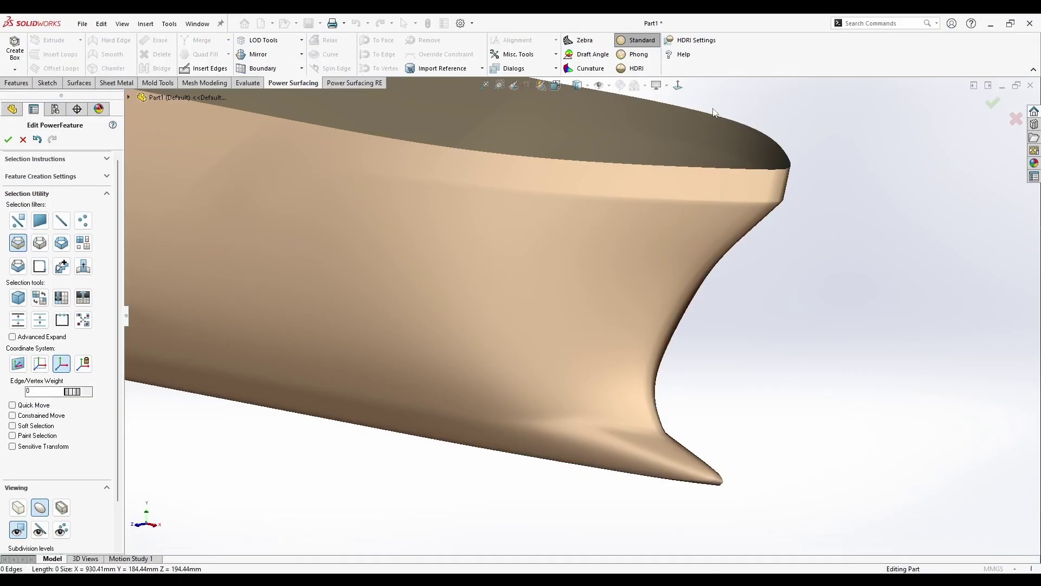
In a squared-up front view, display the control cage with its edges and vertices and switch from loop selection to general selection
click(677, 85)
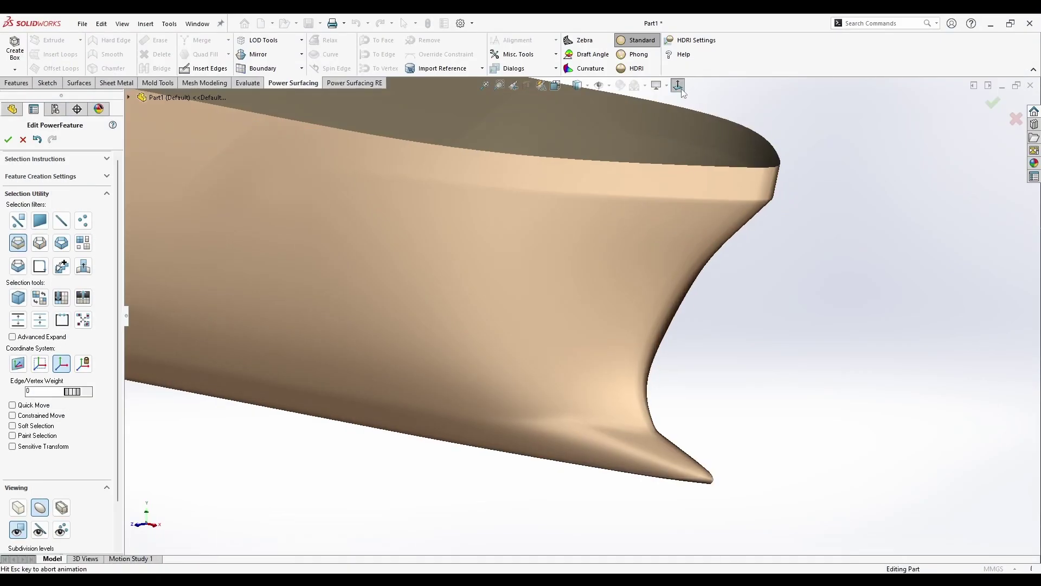
click(18, 507)
click(36, 525)
click(61, 529)
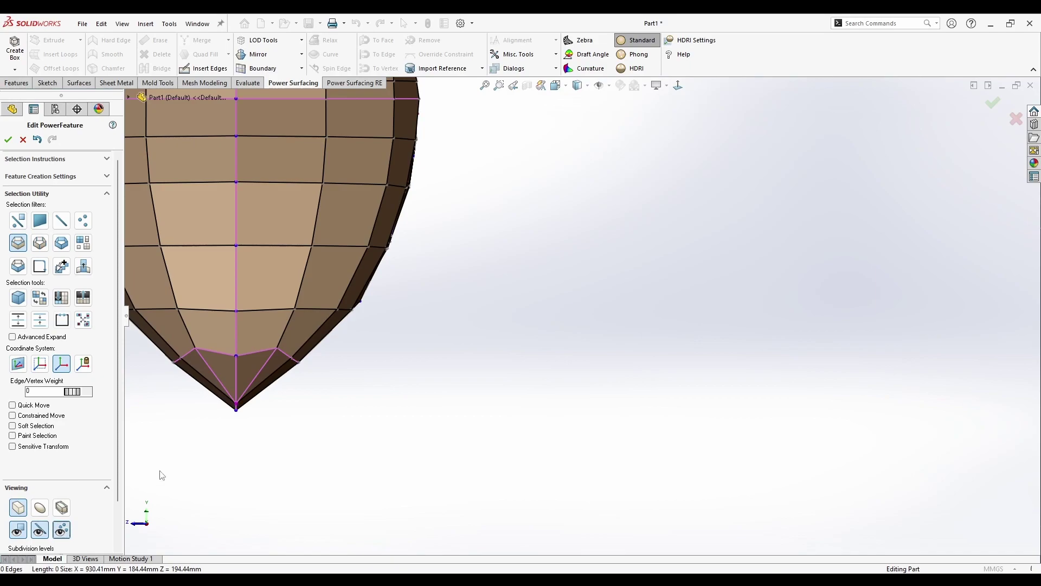
scroll(534, 326, up, 3)
scroll(320, 304, down, 4)
right_click(384, 301)
click(399, 313)
Lower the short creased edge directly above the bulb along Y until it runs level with the centreline vertex
scroll(350, 303, down, 3)
click(418, 283)
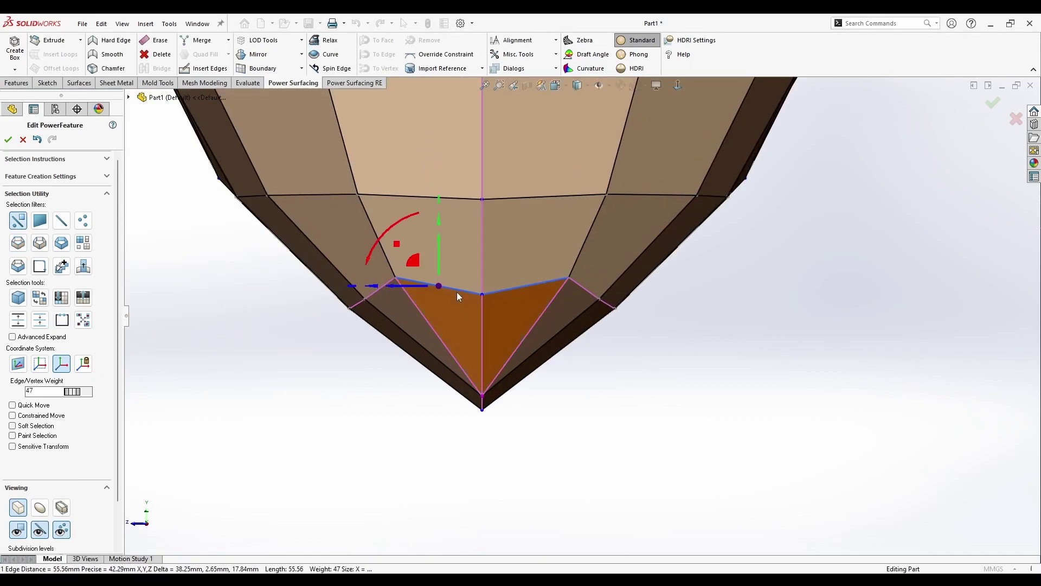
click(438, 218)
drag(437, 263, 440, 265)
key(F9)
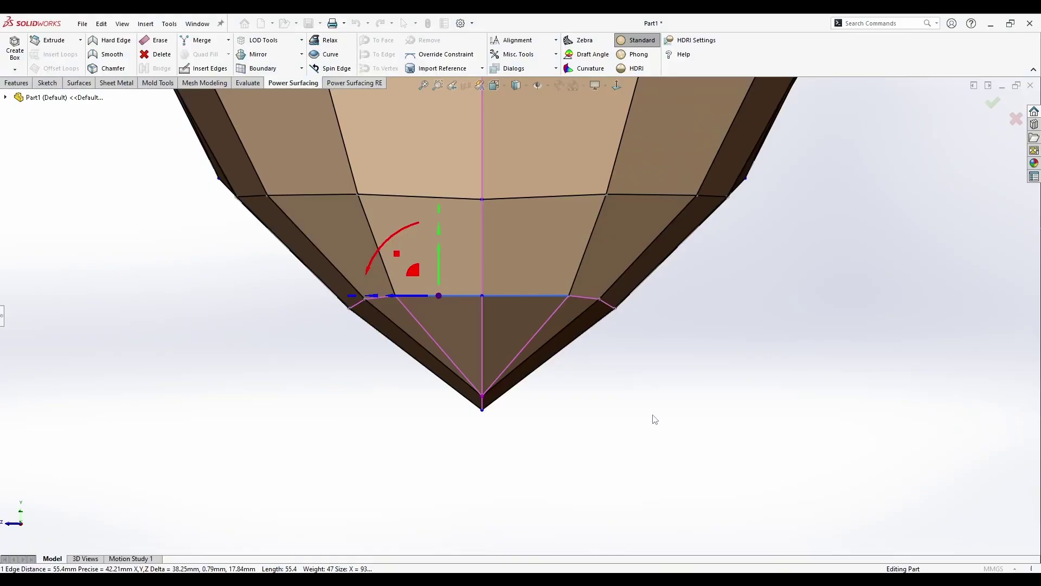
click(653, 418)
Display the smooth surface again and examine how the bulb crease blends into the bow and hull side
middle_drag(653, 418, 535, 330)
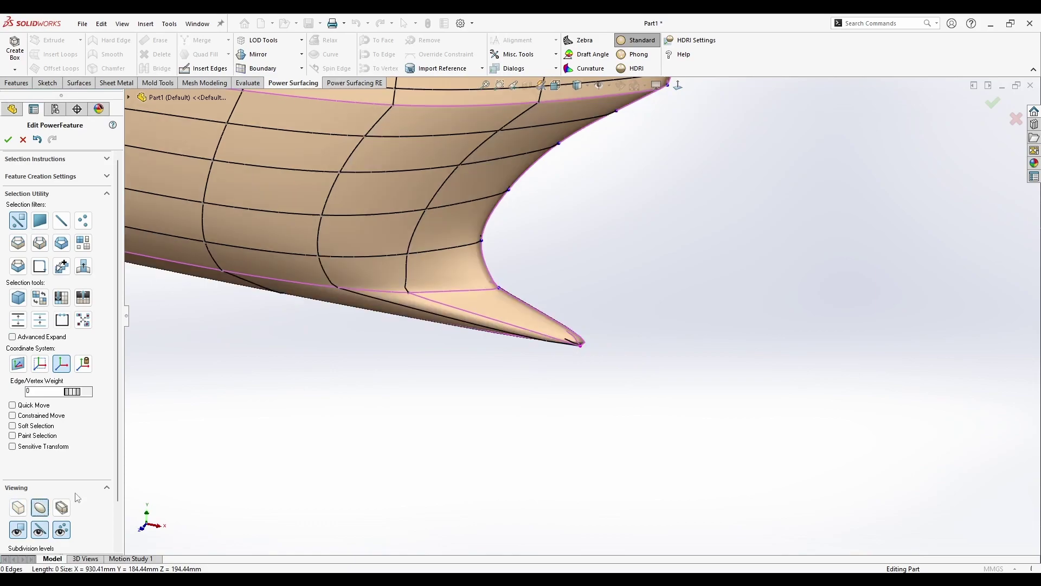
scroll(535, 331, up, 5)
scroll(543, 304, down, 5)
click(539, 309)
scroll(548, 303, down, 2)
key(Escape)
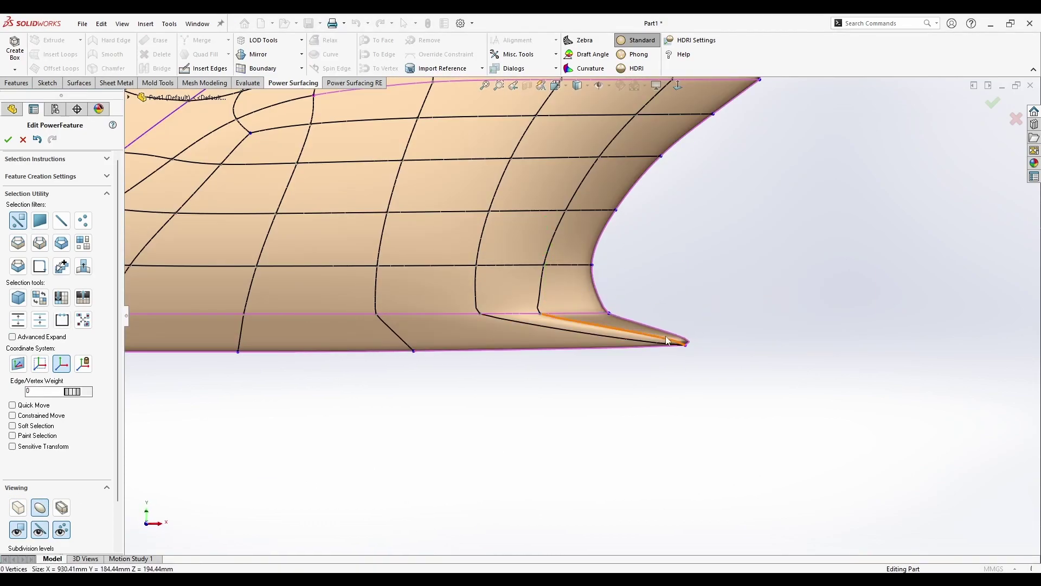
middle_drag(670, 340, 743, 320)
scroll(601, 296, up, 5)
scroll(509, 266, down, 4)
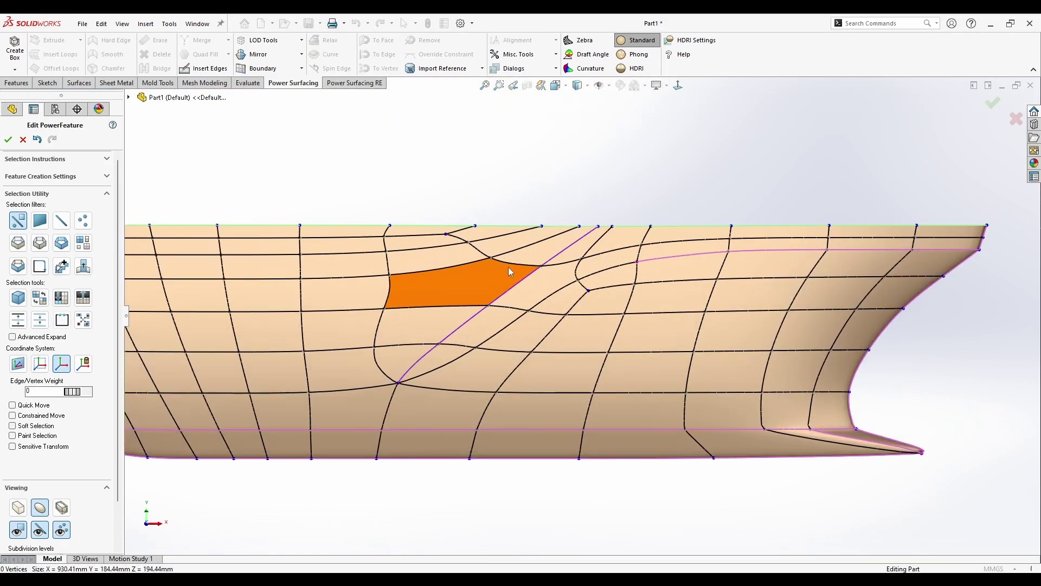
click(567, 248)
ctrl+click(512, 285)
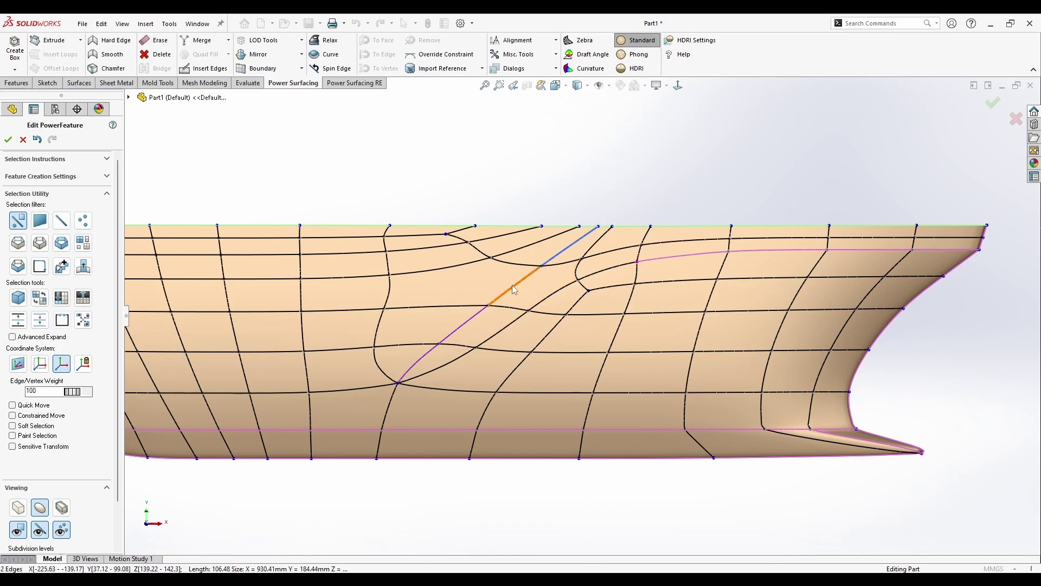
click(503, 328)
scroll(527, 331, up, 4)
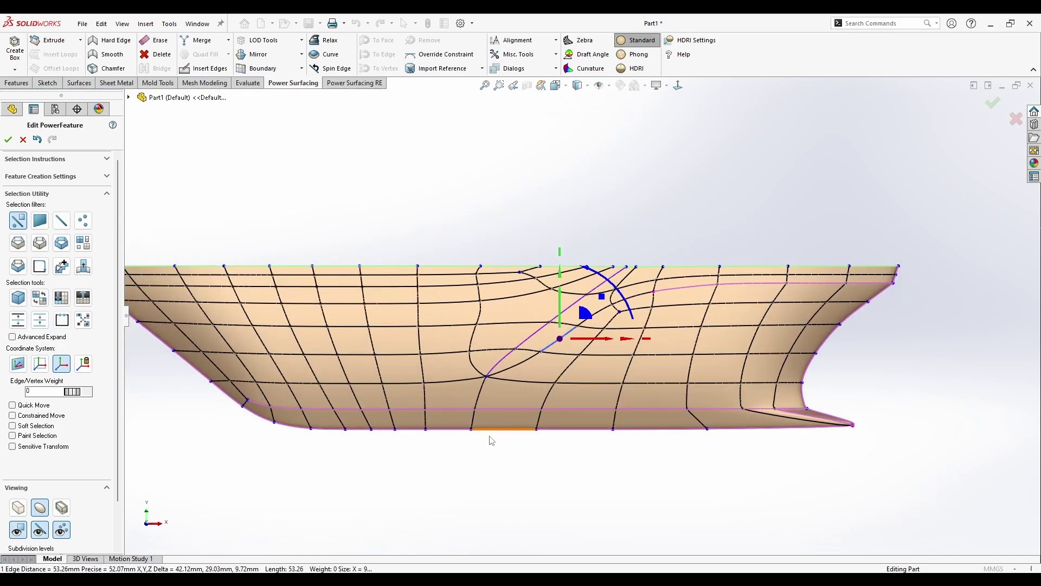
key(Escape)
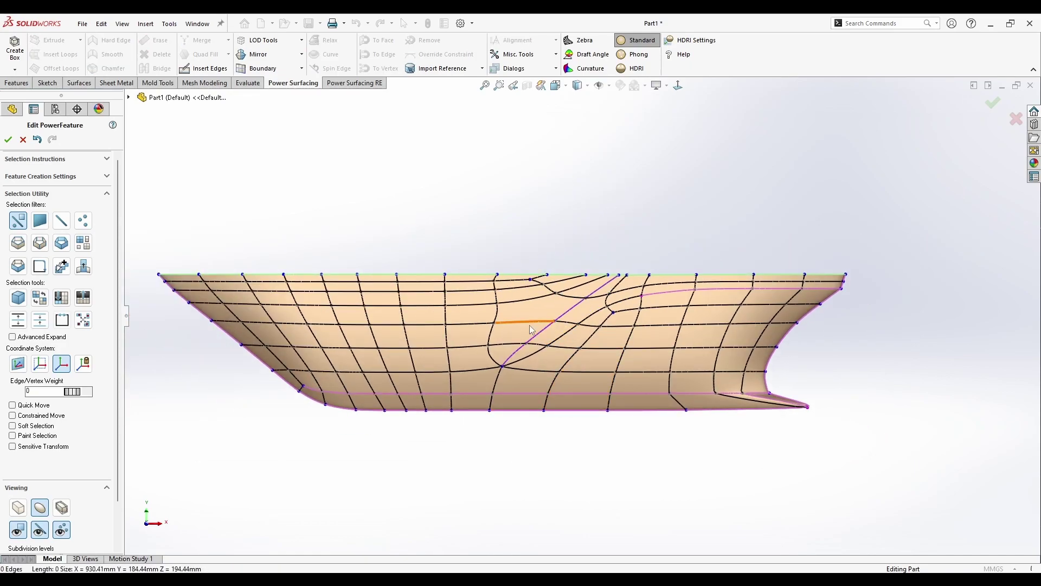
Subdivide the whole hull mesh once to get a denser edge grid
right_click(530, 324)
click(494, 444)
right_click(608, 341)
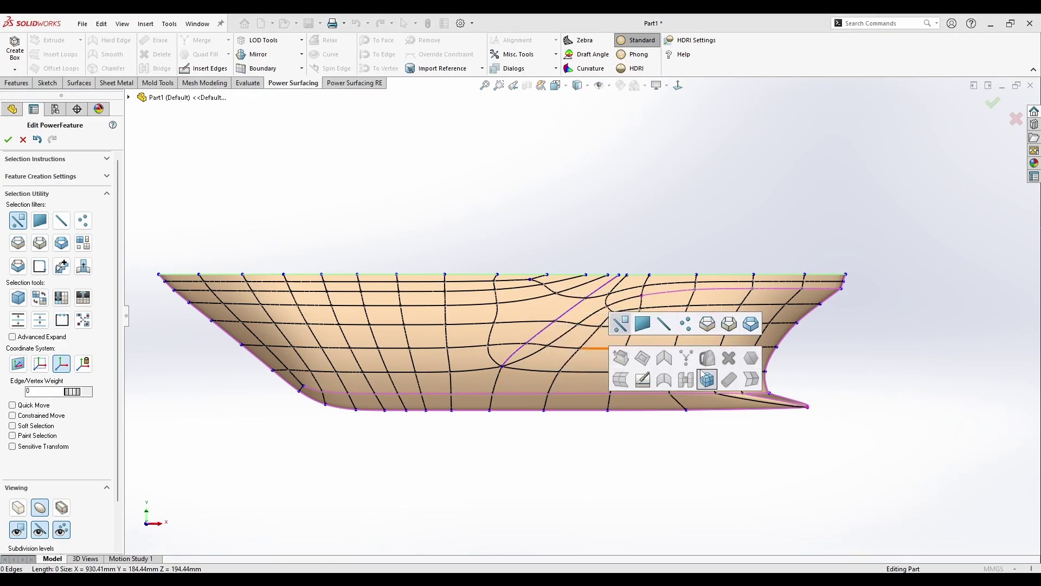
click(707, 378)
Select the hard diagonal's edges from the deck down, leaving out its lowest edge, and move them outward along Z by about 1.5 mm
scroll(581, 298, down, 5)
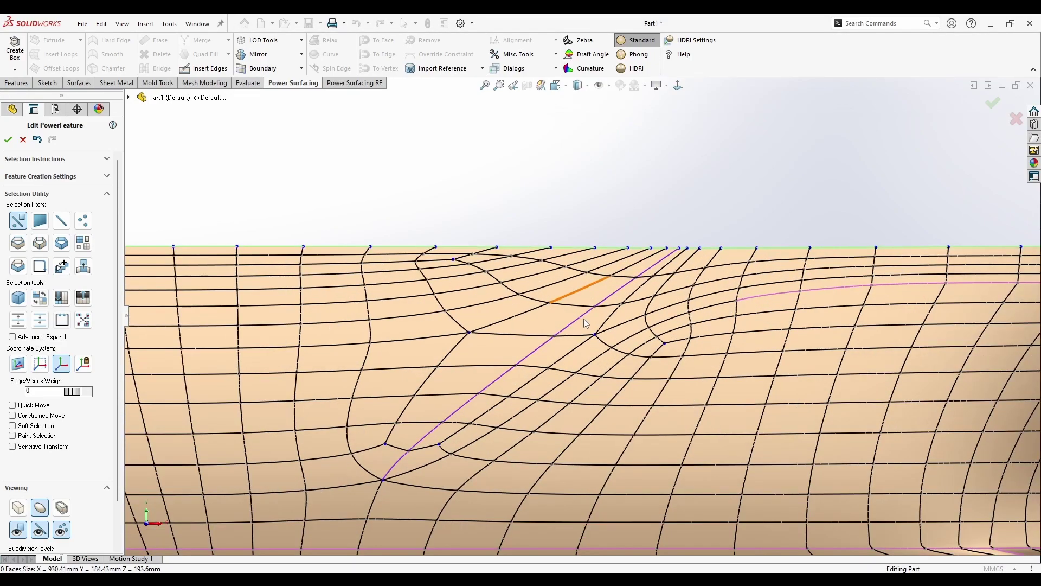
click(610, 300)
ctrl+click(650, 274)
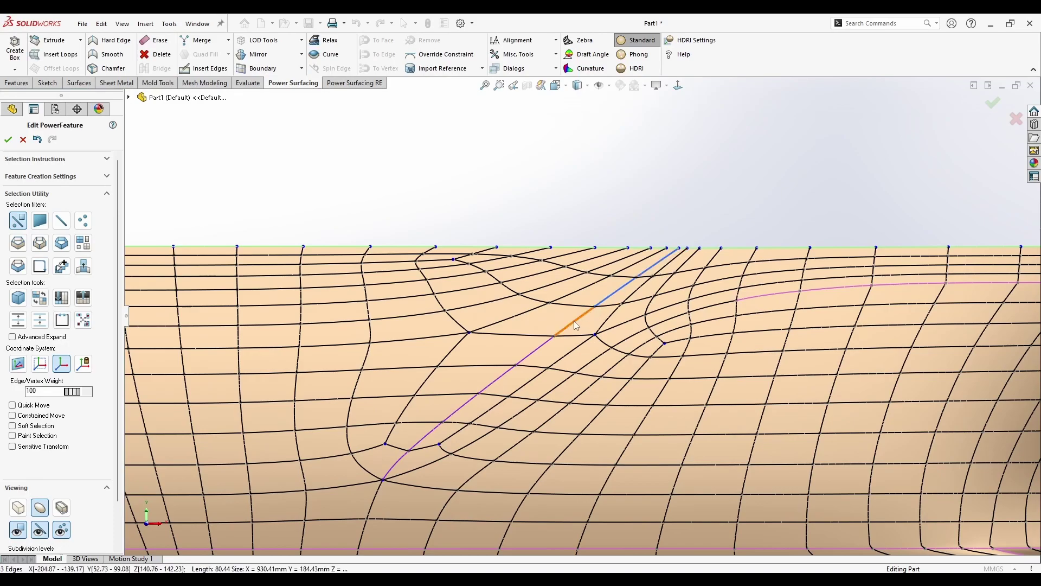
ctrl+click(502, 379)
ctrl+click(460, 407)
ctrl+click(425, 437)
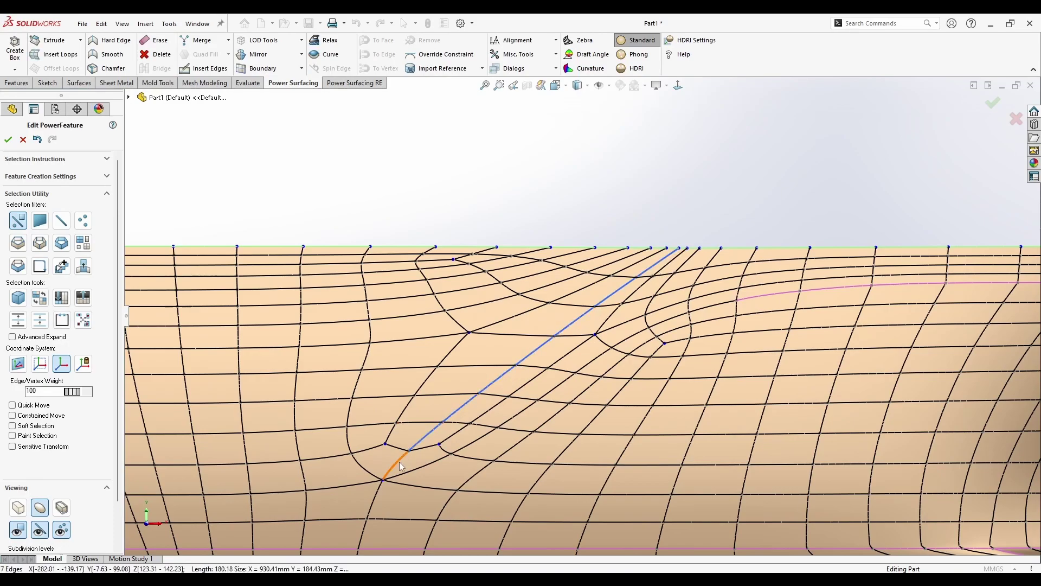
middle_drag(474, 413, 522, 371)
drag(522, 372, 519, 366)
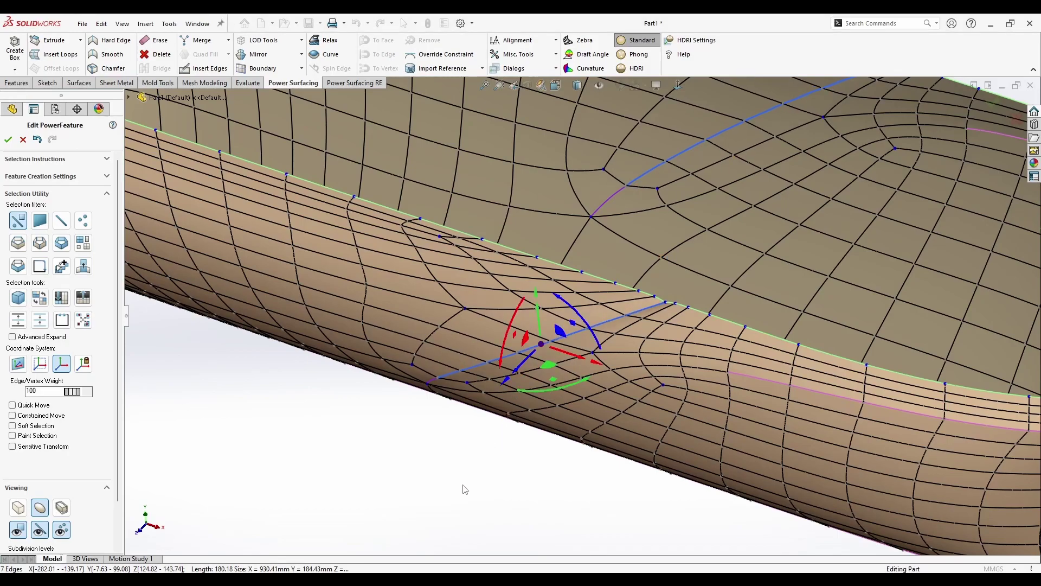
click(452, 500)
middle_drag(452, 500, 467, 482)
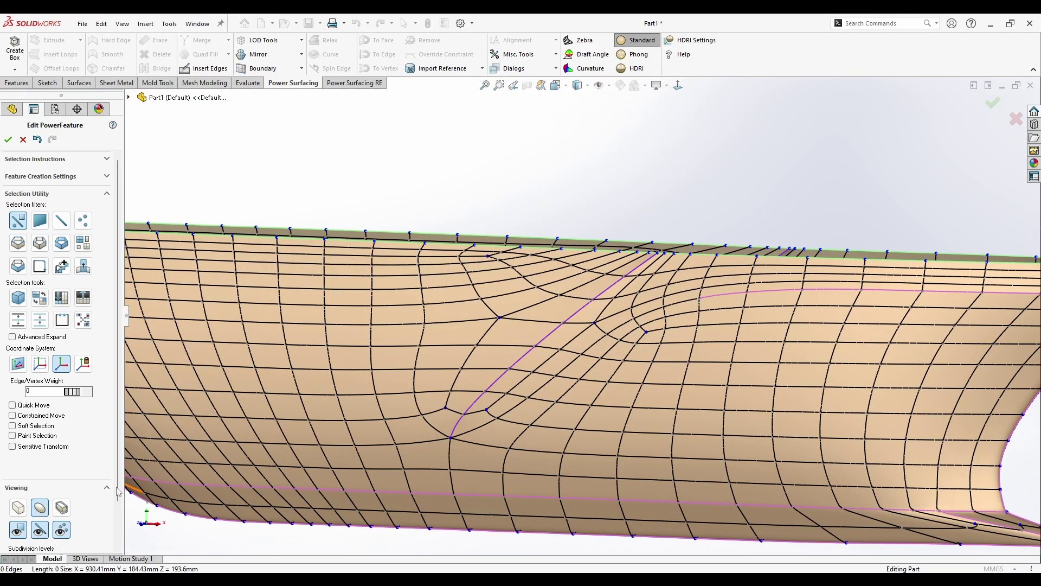
Switch the hull to Phong shading and set its material colour to dark red in the HDRI settings
click(638, 54)
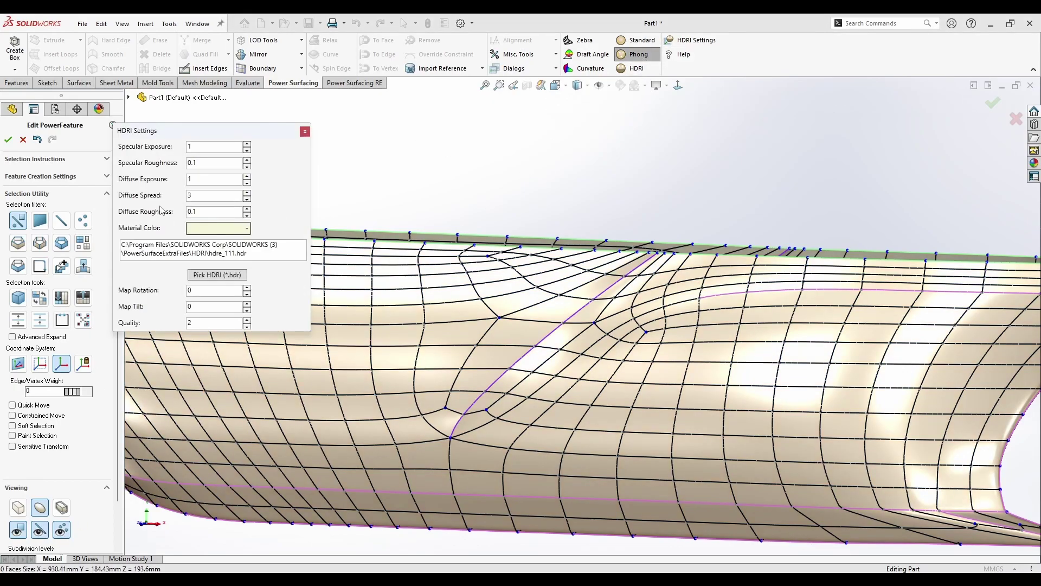
click(214, 229)
click(249, 274)
click(244, 247)
drag(250, 276, 290, 291)
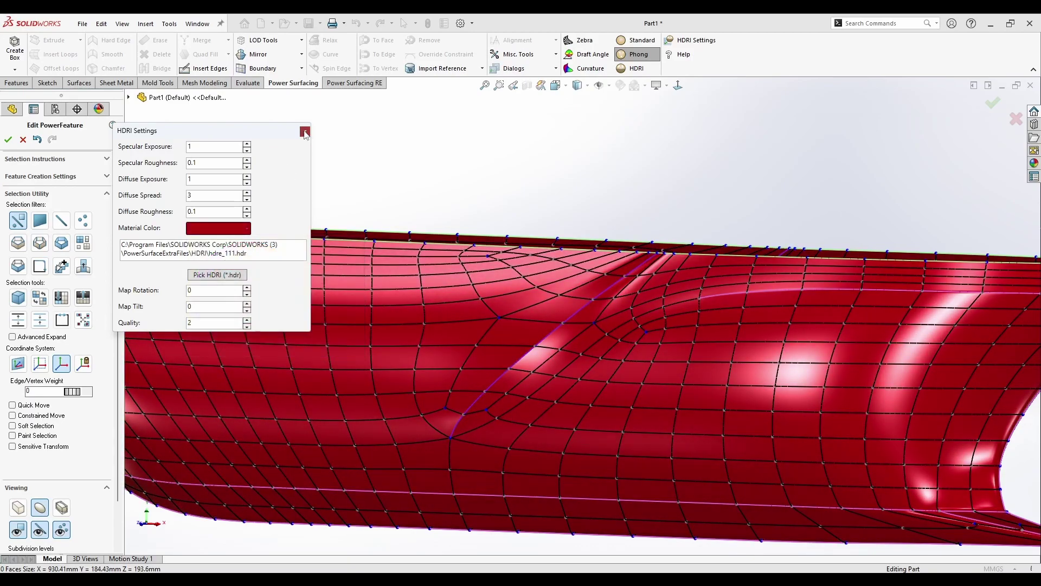
click(305, 131)
Hide the mesh edges and vertices and examine the highlights along the hard diagonal, hull side and bow
click(48, 536)
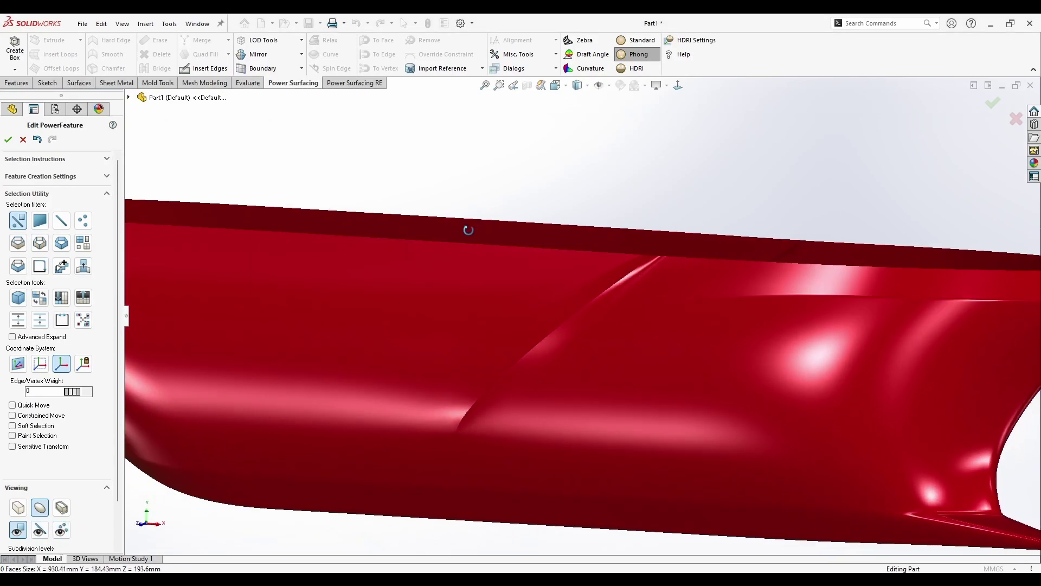
scroll(799, 198, up, 1)
scroll(956, 240, down, 1)
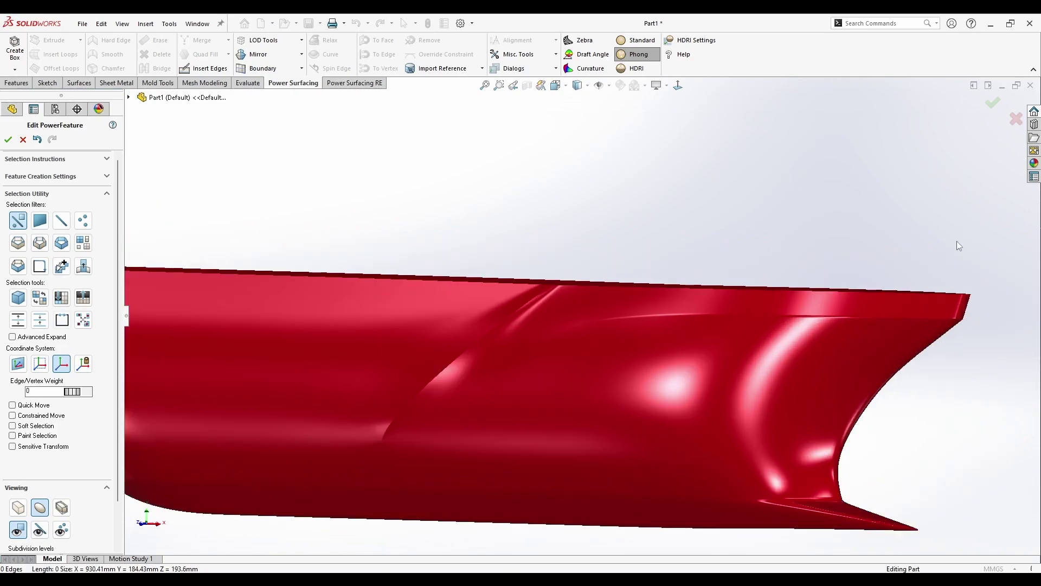
scroll(599, 428, up, 1)
middle_drag(548, 425, 545, 452)
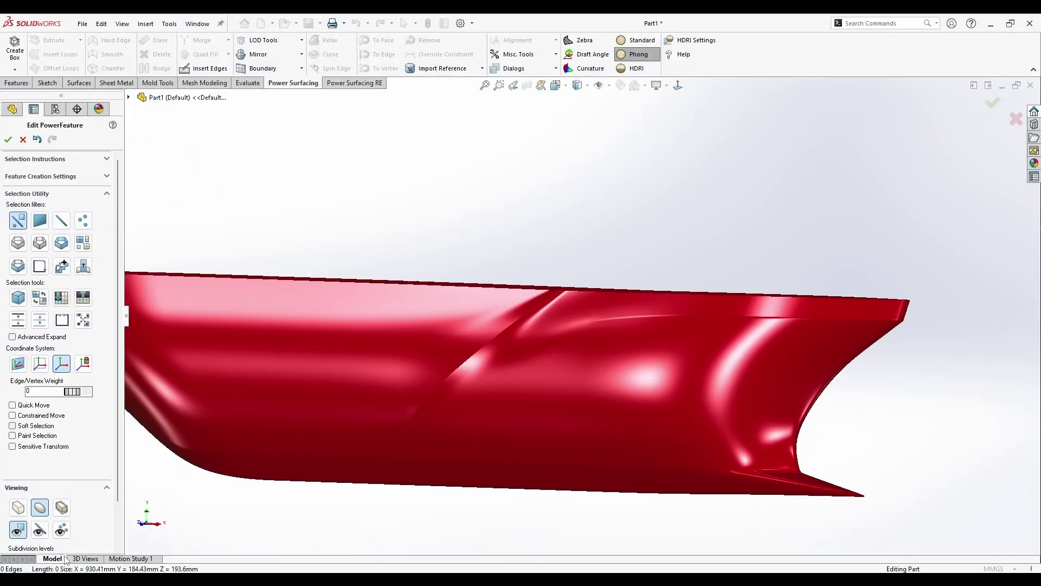
Show the mesh edges again and display the faceted control cage around the hard diagonal
click(37, 532)
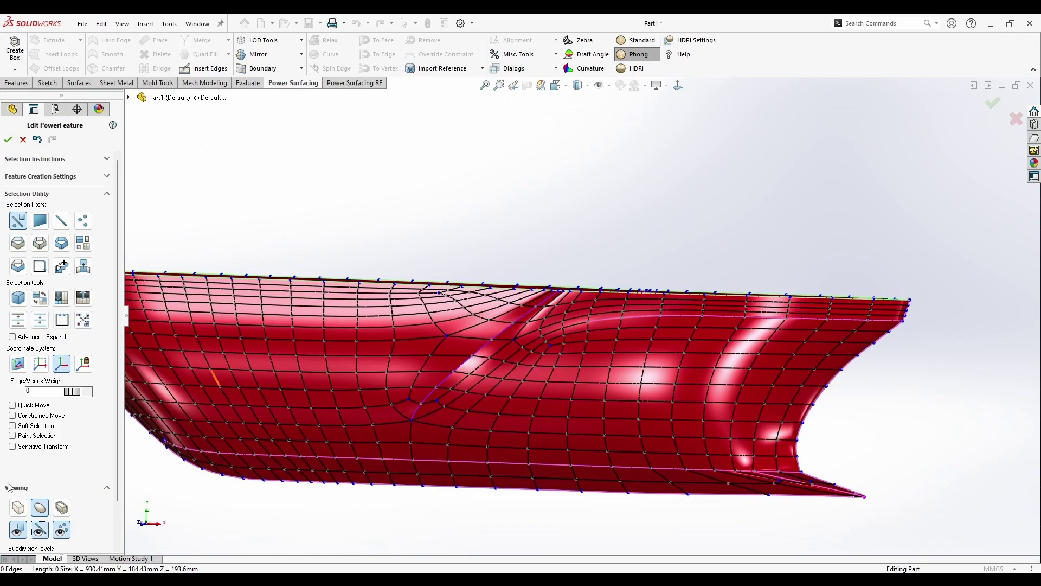
click(18, 507)
scroll(502, 304, down, 5)
click(530, 339)
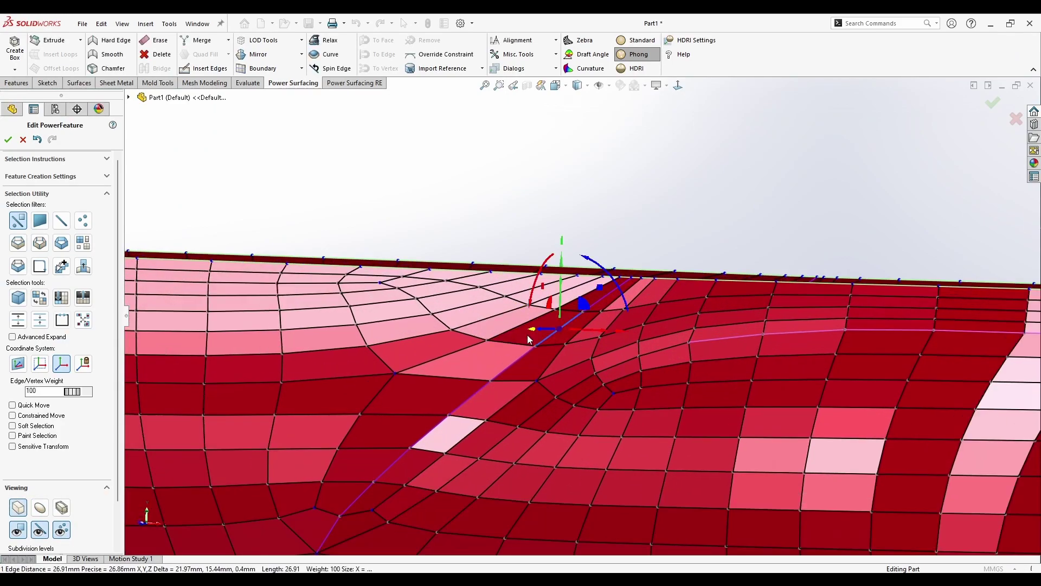
double_click(529, 335)
middle_drag(530, 332, 525, 359)
right_click(524, 358)
key(Escape)
Select the fan of cage faces just aft of the hard diagonal's upper end, up to the deck edge
click(529, 371)
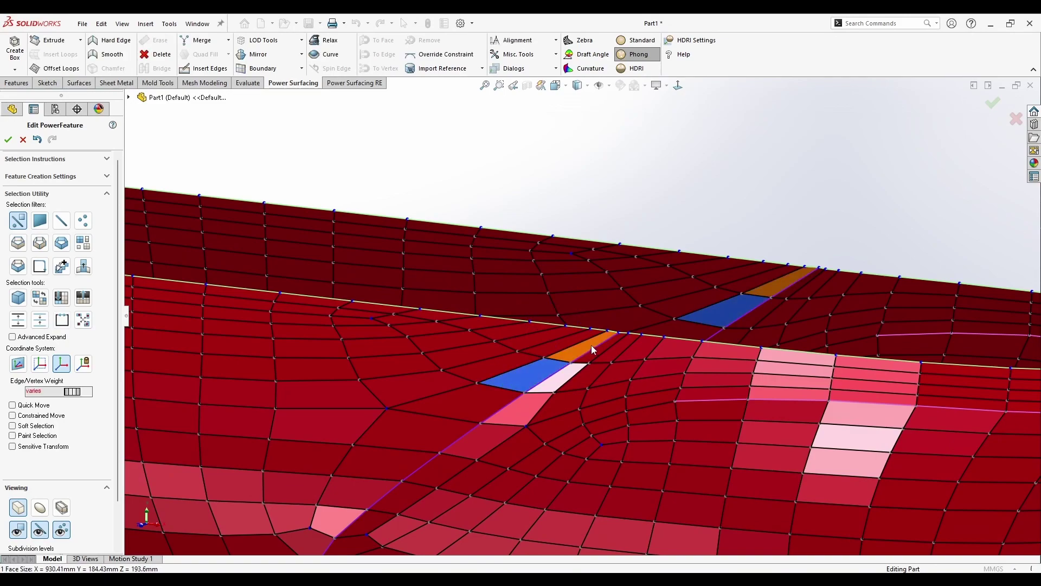
ctrl+click(591, 345)
ctrl+click(550, 351)
ctrl+click(528, 341)
ctrl+click(506, 361)
ctrl+click(479, 351)
ctrl+click(491, 333)
ctrl+click(465, 325)
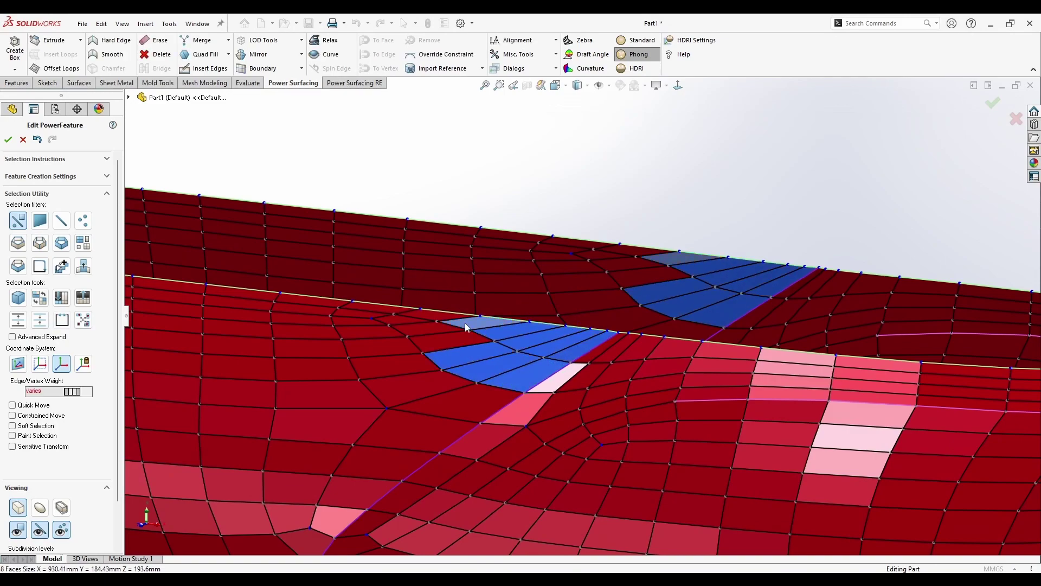
shift+click(385, 319)
shift+click(350, 319)
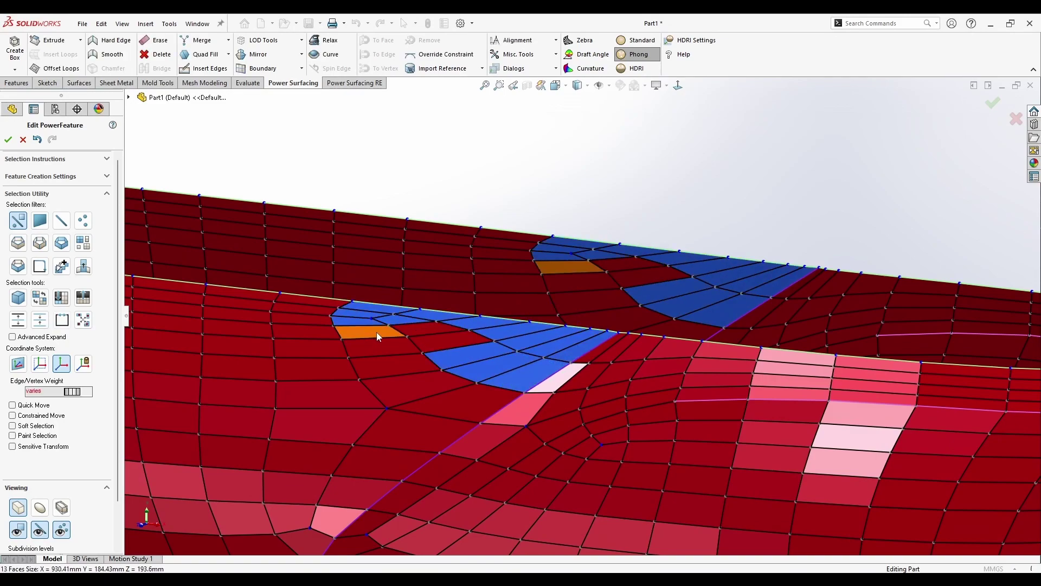
Turn on brush-style selection and extend the face selection aft and down along the hard diagonal toward its lower end
click(59, 268)
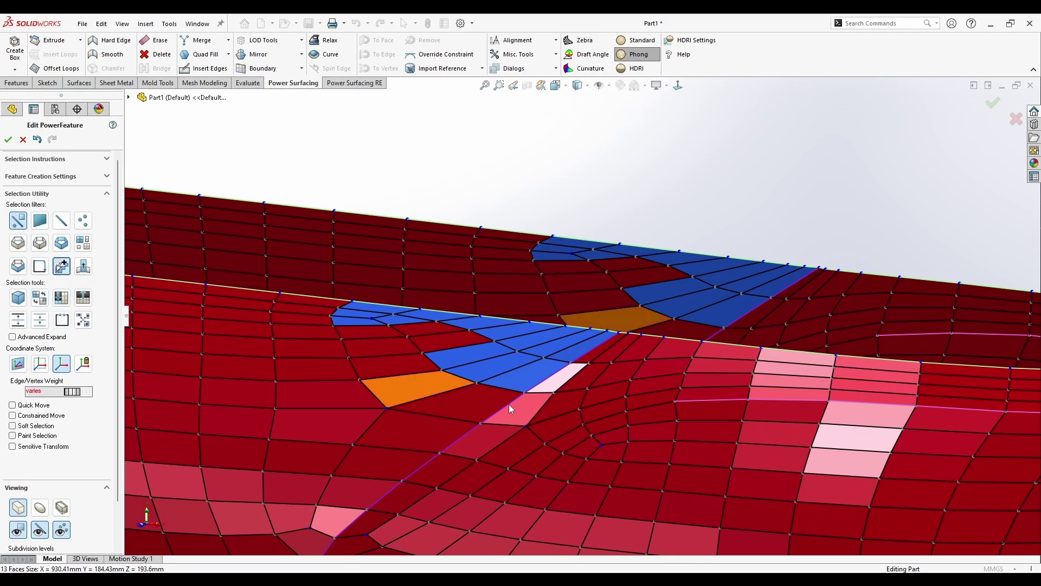
mouse_move(508, 404)
ctrl+mouse_down()
mouse_move(357, 346)
mouse_move(446, 367)
mouse_move(368, 334)
mouse_move(394, 321)
mouse_move(371, 425)
mouse_move(325, 372)
mouse_move(307, 309)
mouse_move(242, 349)
mouse_move(259, 300)
mouse_move(214, 434)
mouse_move(377, 448)
ctrl+mouse_up()
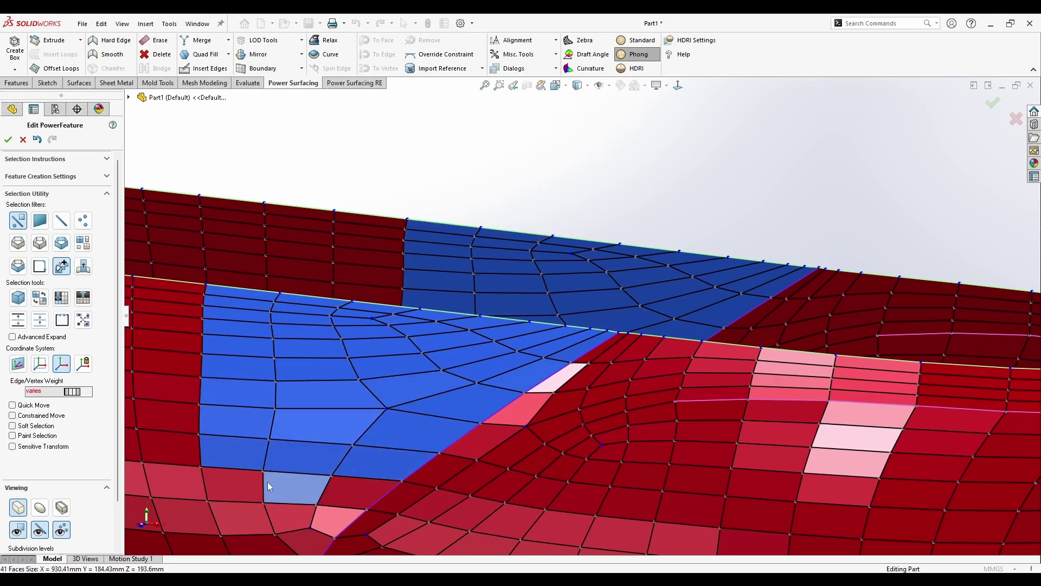
mouse_move(268, 482)
ctrl+mouse_down()
mouse_move(255, 484)
mouse_move(282, 457)
ctrl+mouse_up()
scroll(369, 423, up, 3)
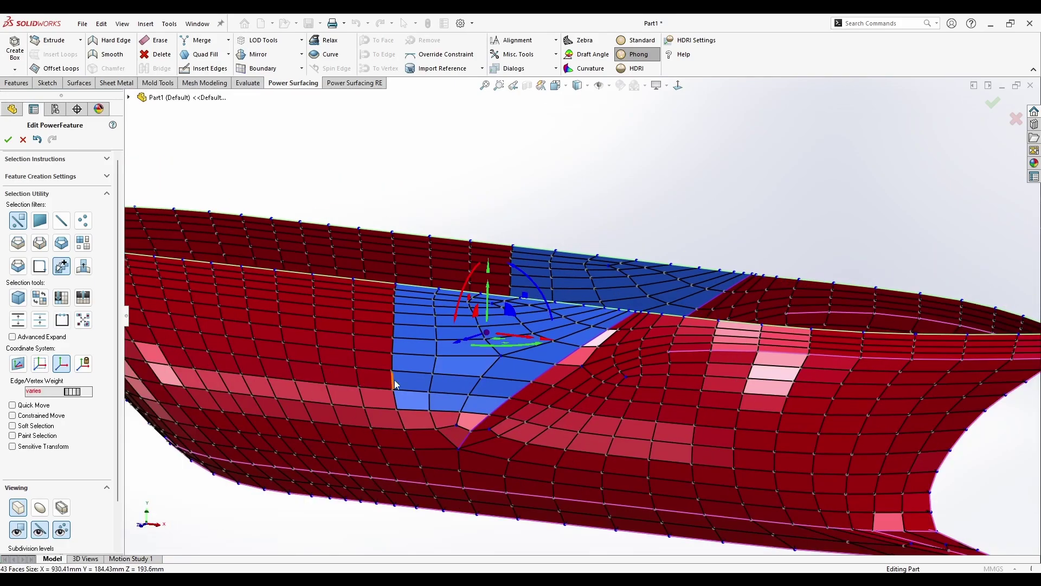
middle_drag(411, 358, 415, 387)
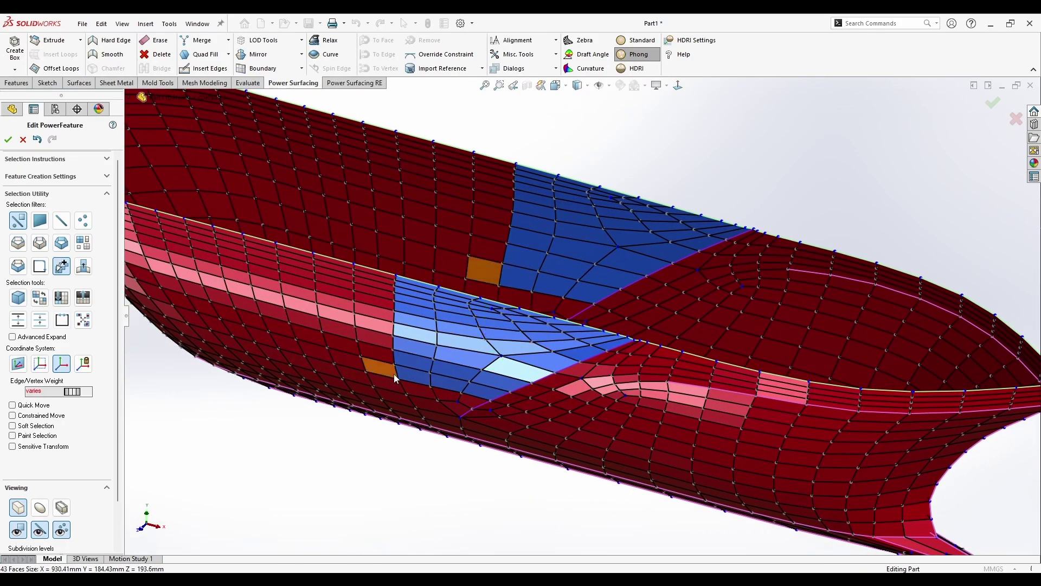
mouse_move(394, 374)
ctrl+mouse_down()
mouse_move(376, 274)
mouse_move(321, 300)
mouse_move(346, 356)
mouse_move(307, 262)
mouse_move(272, 311)
mouse_move(279, 339)
mouse_move(488, 351)
ctrl+mouse_up()
middle_drag(494, 351, 502, 460)
scroll(427, 354, down, 2)
right_click(472, 333)
click(554, 352)
scroll(448, 337, up, 4)
scroll(370, 327, down, 4)
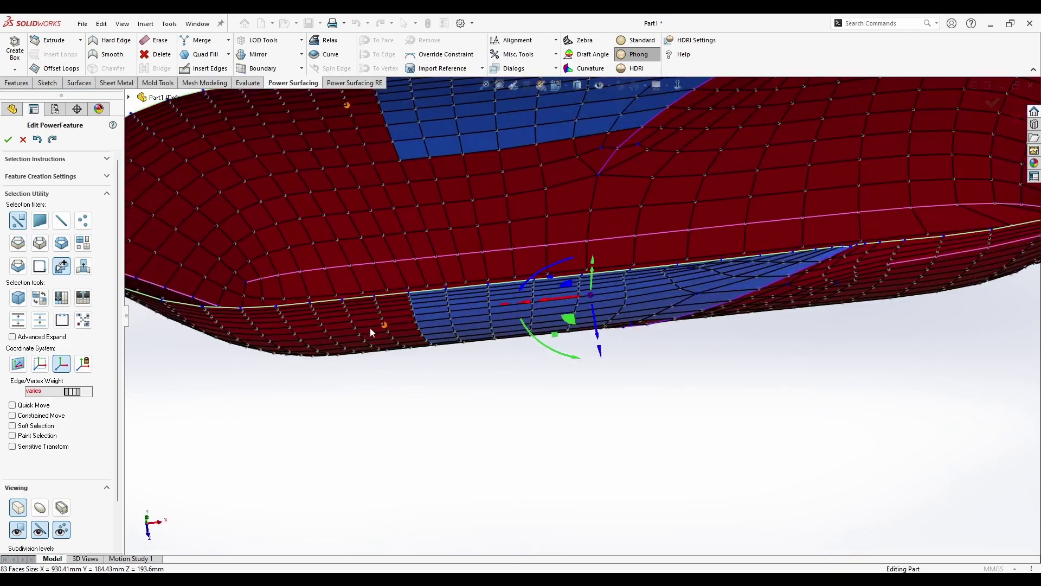
key(ctrl+z)
Extend the brush selection aft across the hull side faces behind the hard diagonal, from the deck edge down toward the bilge
mouse_move(408, 293)
middle_down()
mouse_move(464, 234)
mouse_move(488, 239)
middle_up()
mouse_move(513, 211)
mouse_down()
mouse_move(512, 252)
mouse_move(473, 353)
mouse_up()
mouse_move(479, 234)
mouse_down()
mouse_move(491, 209)
mouse_move(451, 201)
mouse_move(444, 321)
mouse_up()
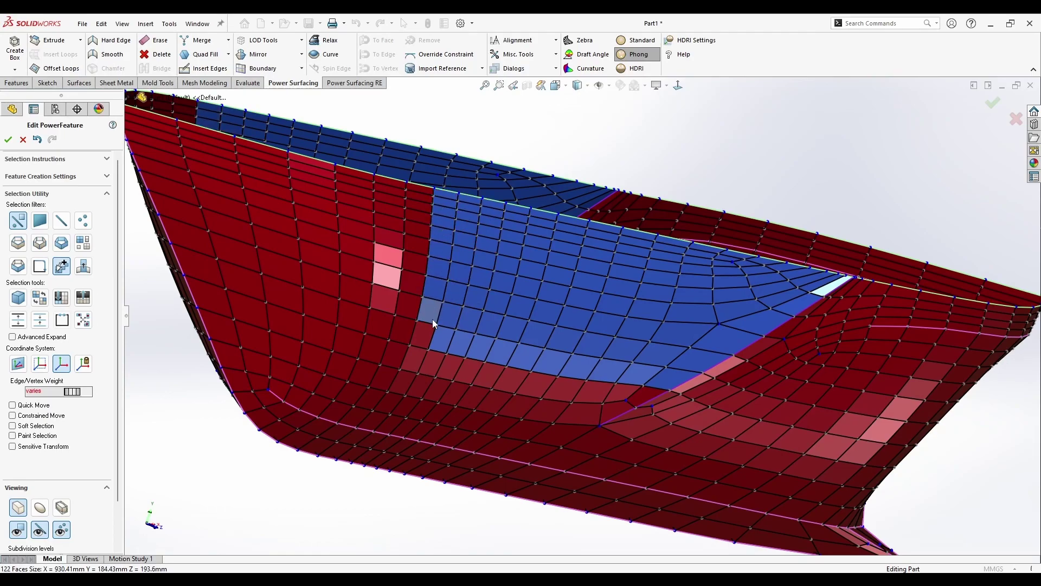
mouse_move(432, 319)
mouse_down()
mouse_move(429, 330)
mouse_move(401, 189)
mouse_up()
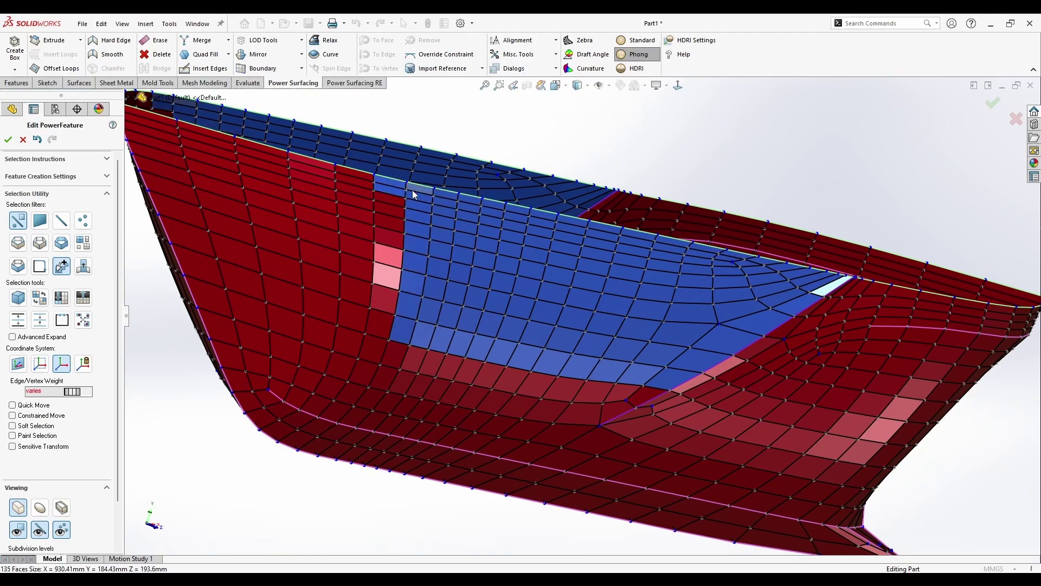
middle_drag(534, 353, 651, 357)
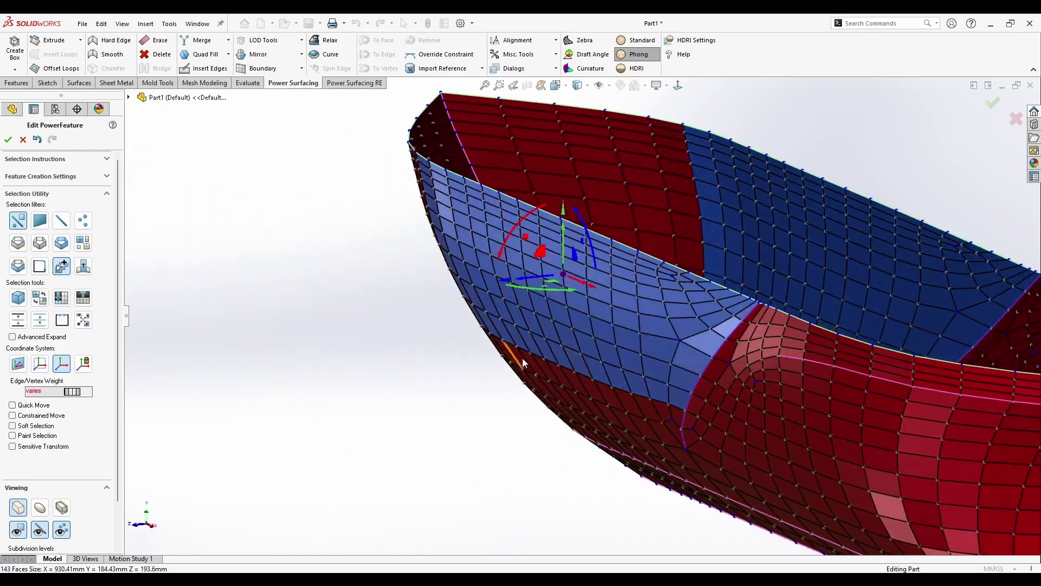
Clear the selection, display the smooth surface without mesh edges and vertices, and examine the highlights along the hull side and hard diagonal
click(488, 372)
middle_drag(488, 372, 485, 478)
middle_drag(394, 271, 392, 291)
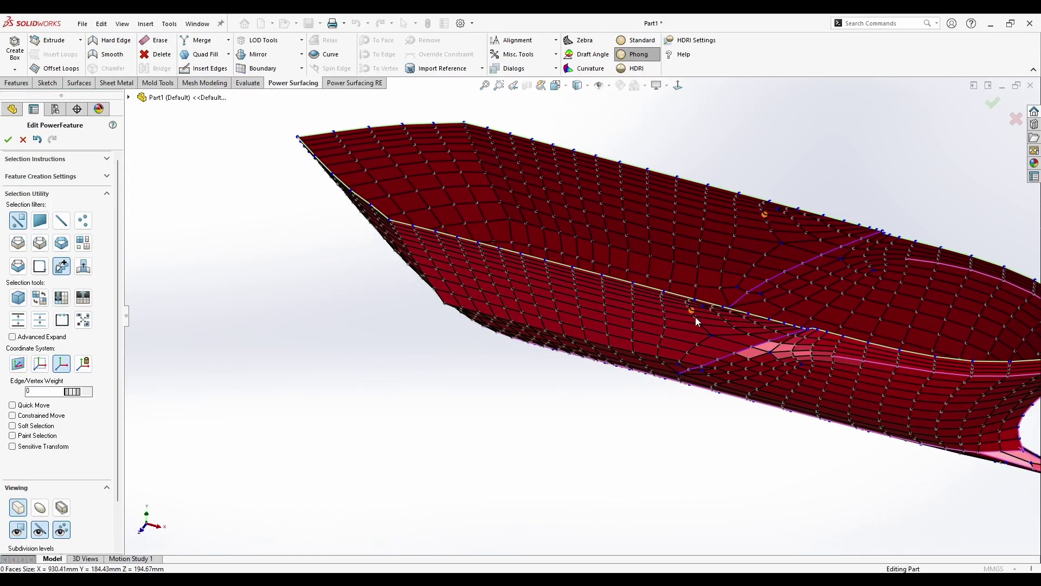
scroll(695, 316, down, 3)
middle_drag(720, 377, 770, 254)
scroll(617, 407, up, 1)
click(40, 507)
scroll(640, 417, up, 2)
scroll(770, 254, down, 2)
click(37, 532)
click(61, 529)
scroll(360, 456, up, 1)
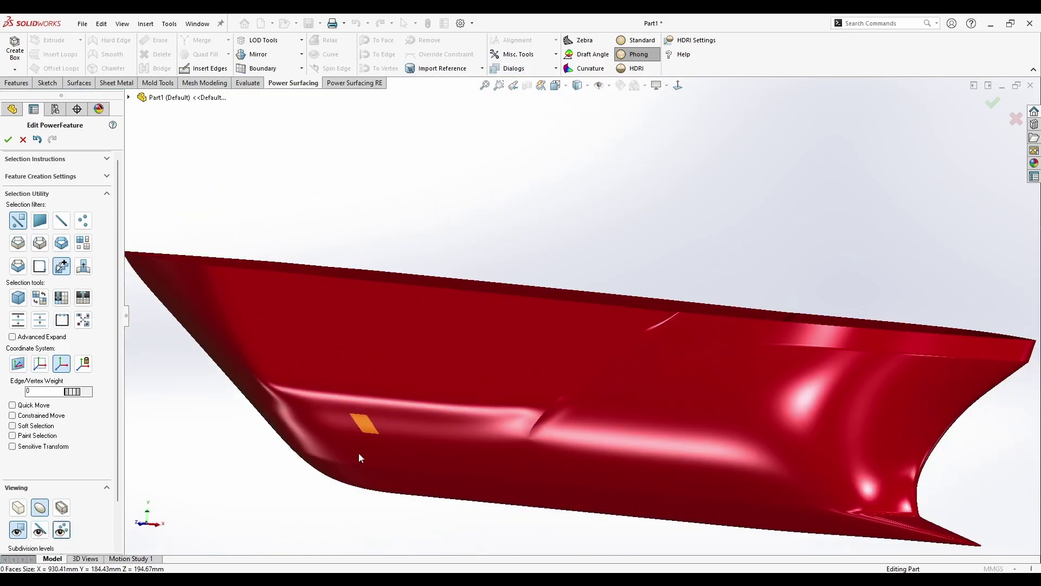
mouse_move(360, 456)
middle_down()
mouse_move(383, 441)
mouse_move(373, 461)
middle_up()
scroll(373, 461, down, 2)
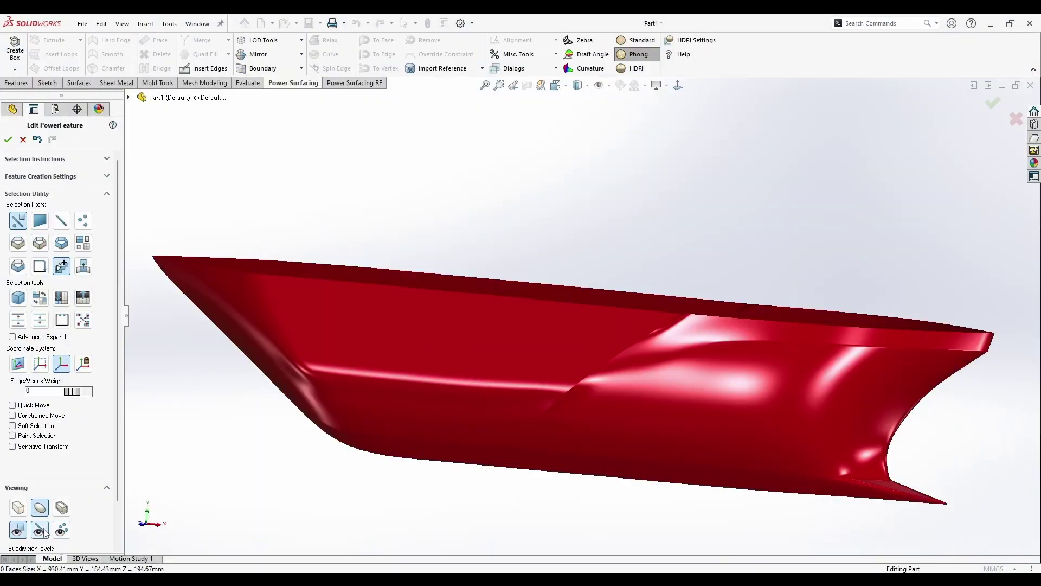
Show the mesh edges again and remove the crease from the three aftmost hard edges of the bow's upper knuckle line
click(40, 530)
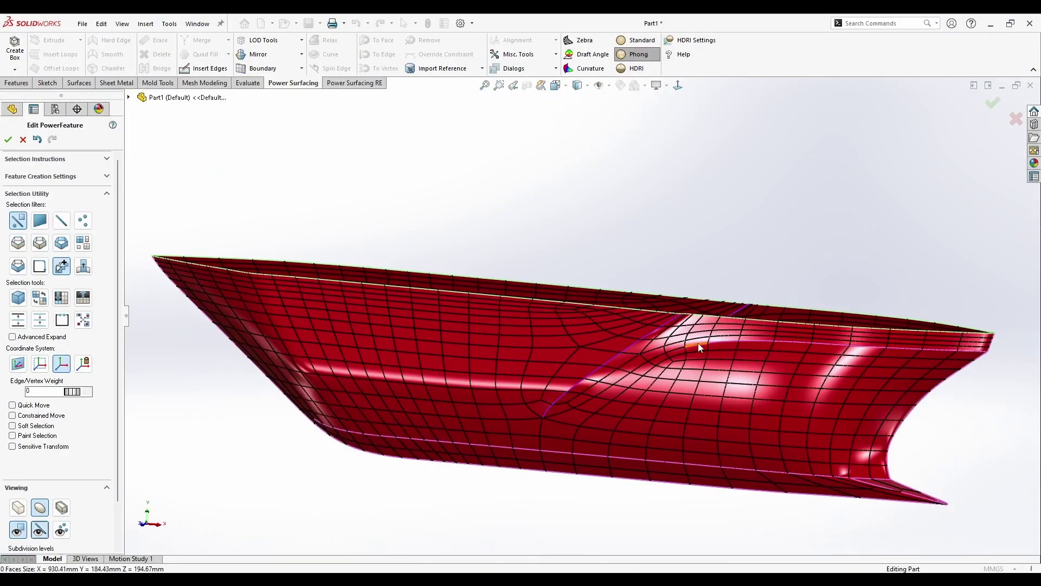
scroll(705, 340, down, 4)
click(789, 339)
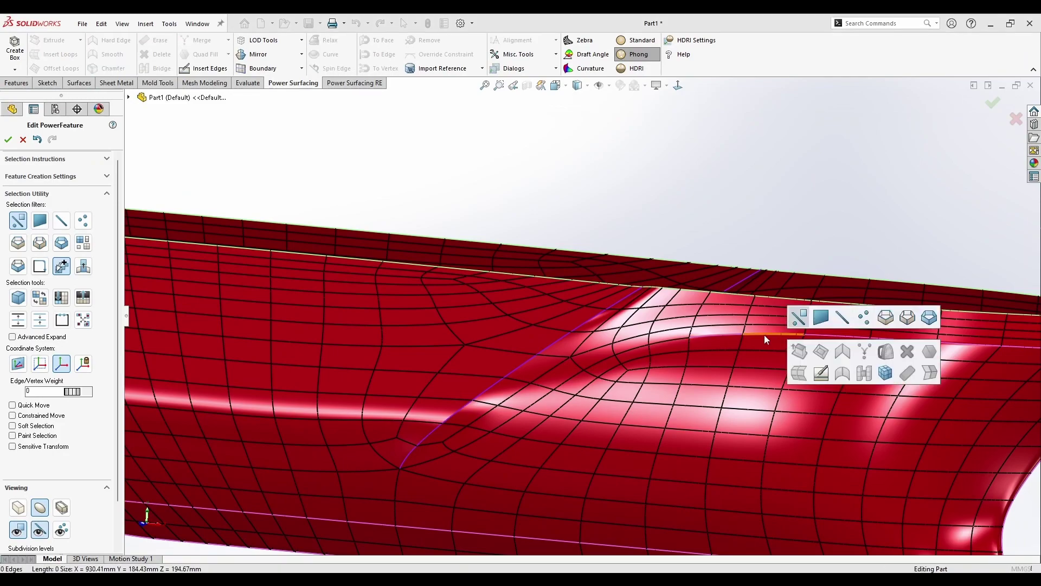
right_click(819, 360)
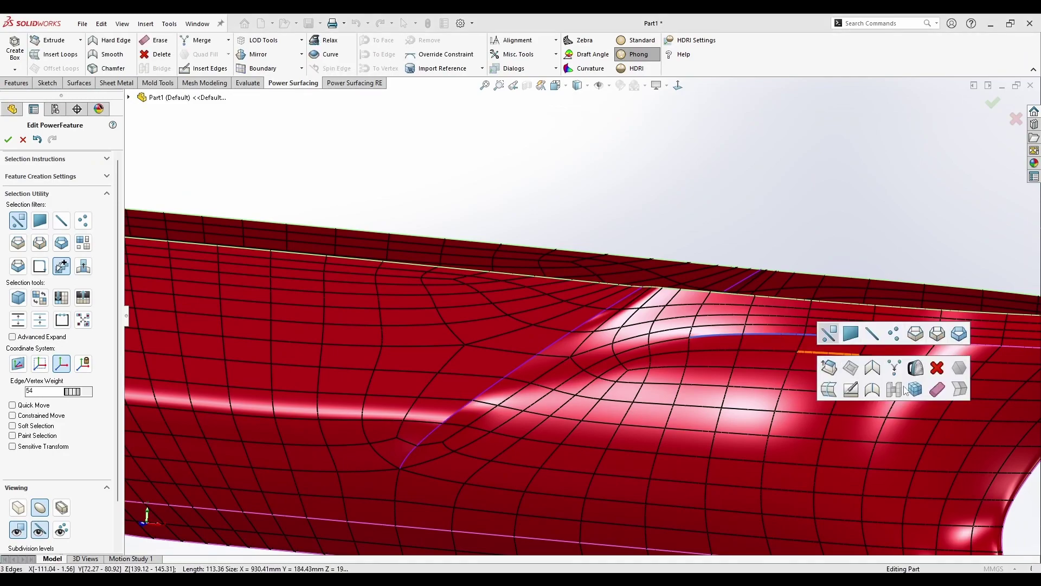
click(911, 396)
scroll(591, 406, up, 3)
click(623, 519)
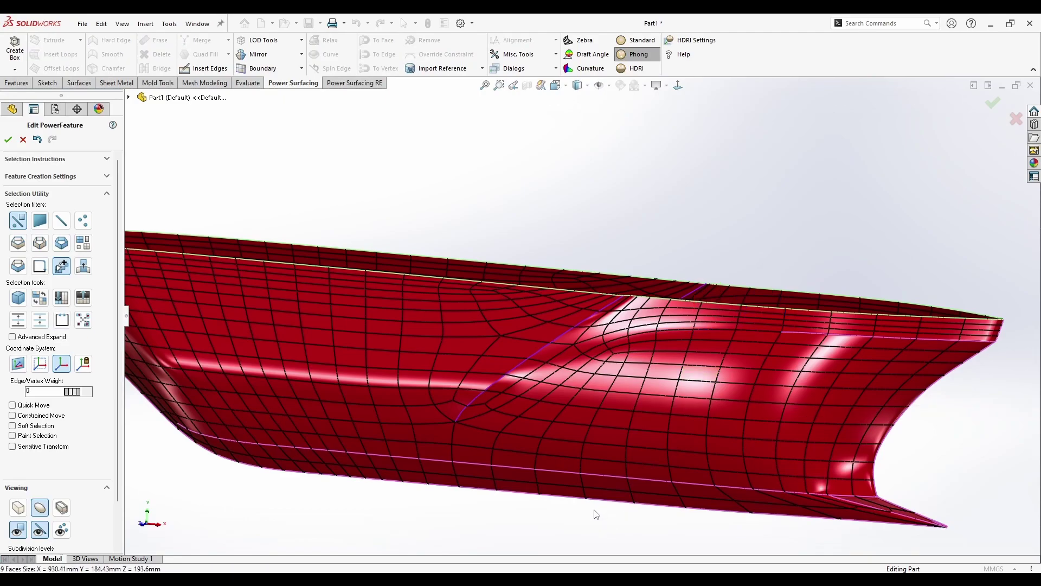
Set the weight of the vertex at the aft end of the bow's remaining upper crease to 9
middle_drag(595, 513, 579, 550)
scroll(770, 346, down, 4)
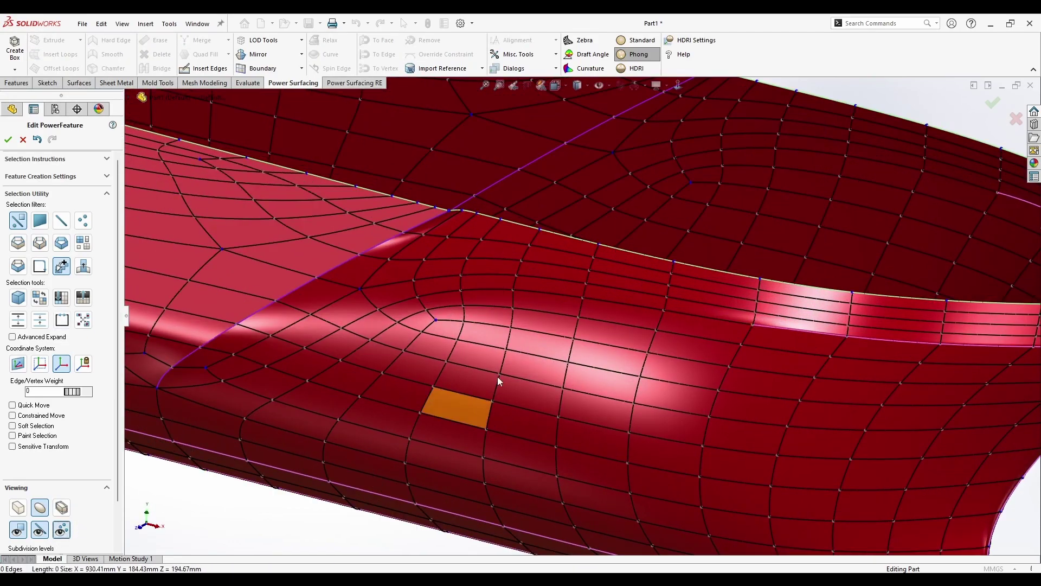
click(752, 324)
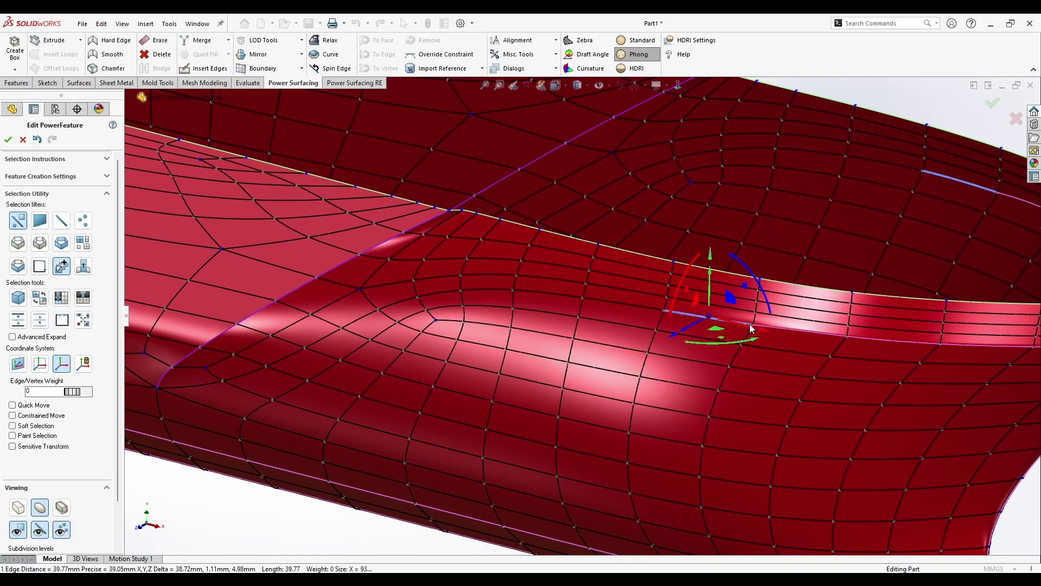
scroll(753, 325, down, 5)
drag(70, 395, 100, 401)
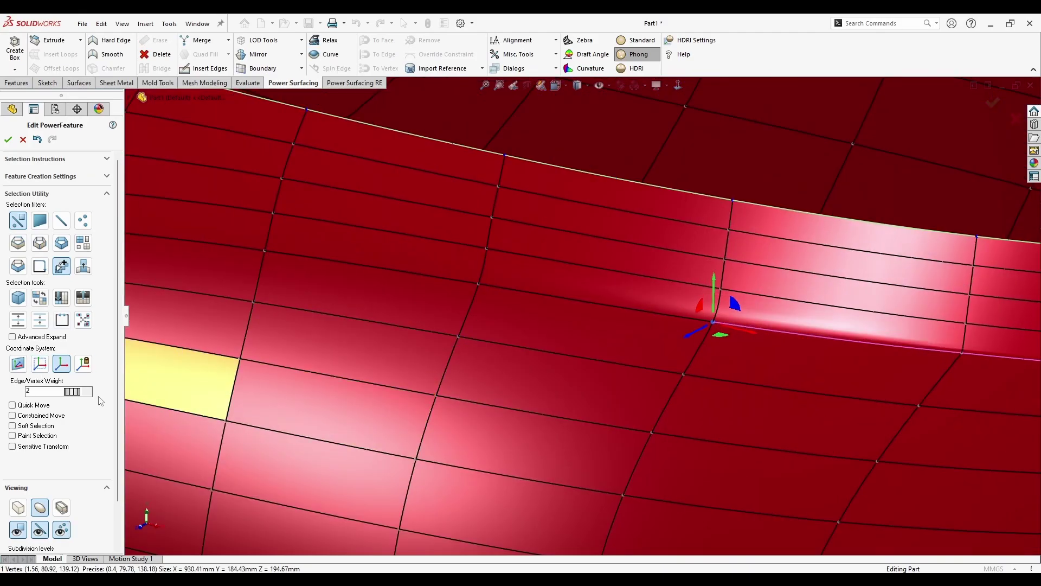
scroll(249, 404, up, 10)
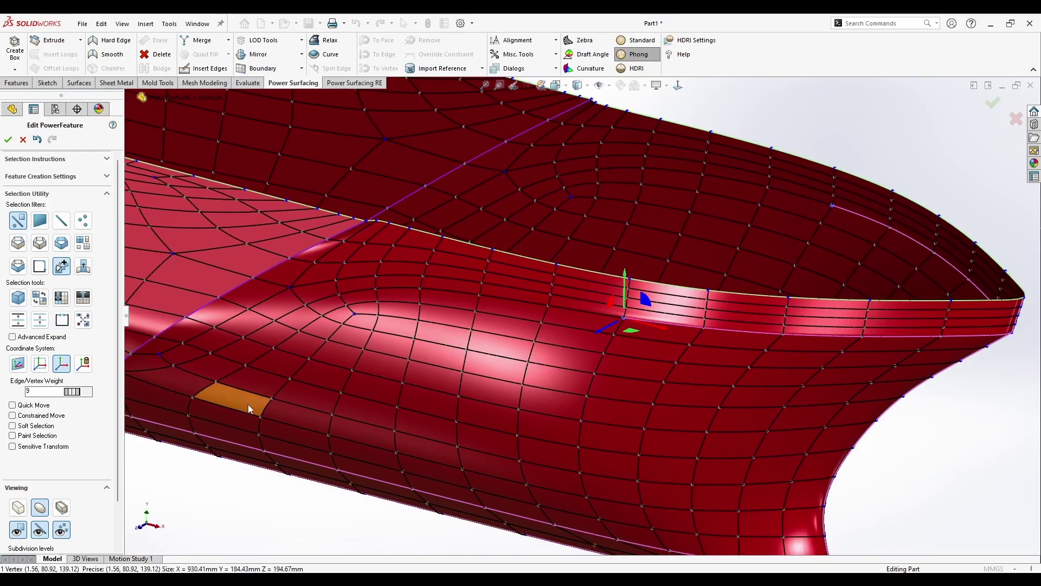
click(251, 467)
Hide the mesh edges and examine the highlights where the bow's upper crease fades into the hull side
click(44, 530)
scroll(195, 483, up, 2)
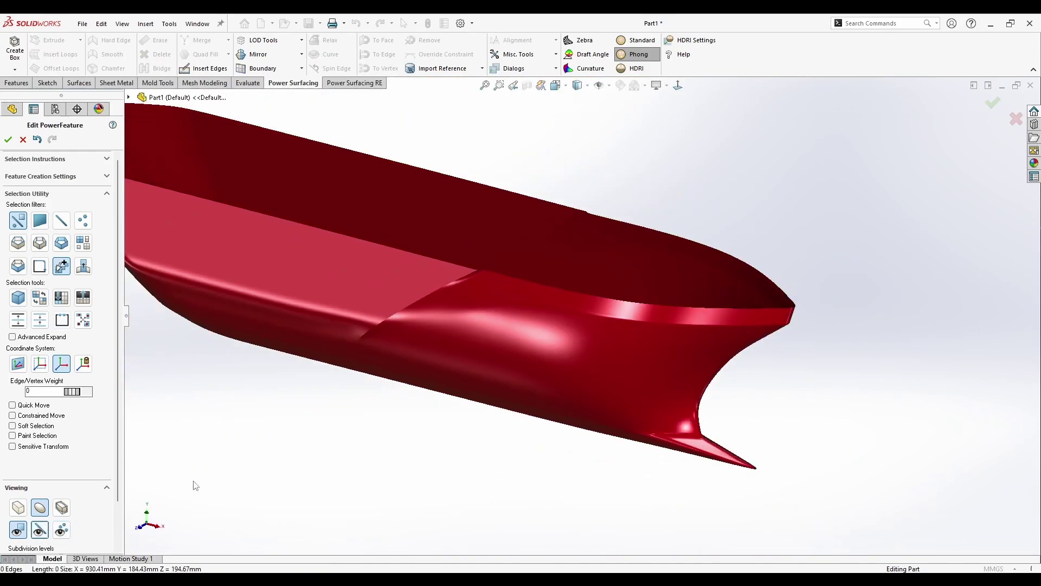
middle_drag(195, 483, 209, 454)
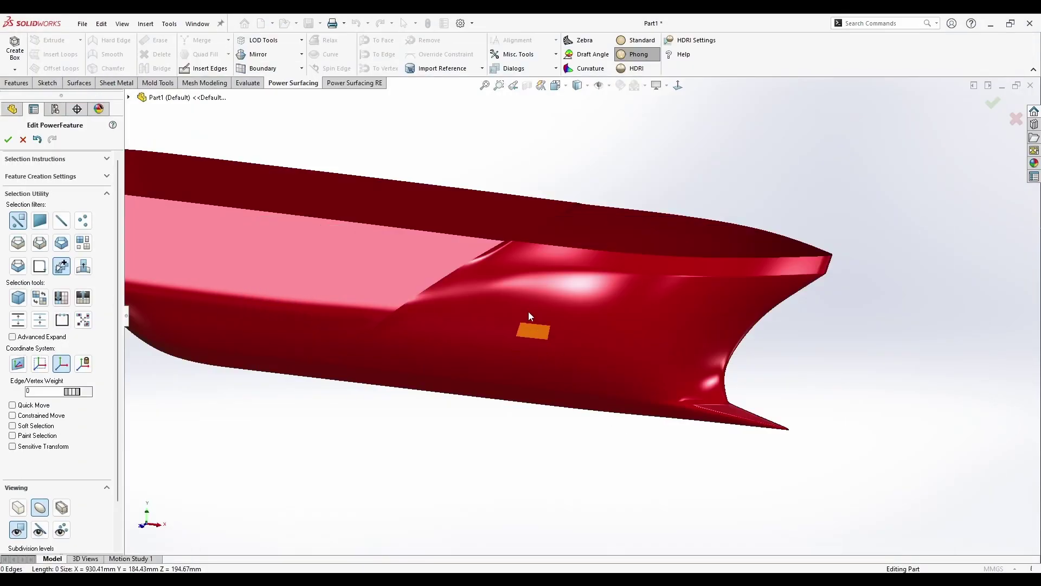
Show the mesh edges and pull the short deck-edge segments just forward of the hard diagonal's upper end outboard to even out the kink
scroll(530, 318, down, 3)
click(39, 530)
scroll(502, 292, down, 5)
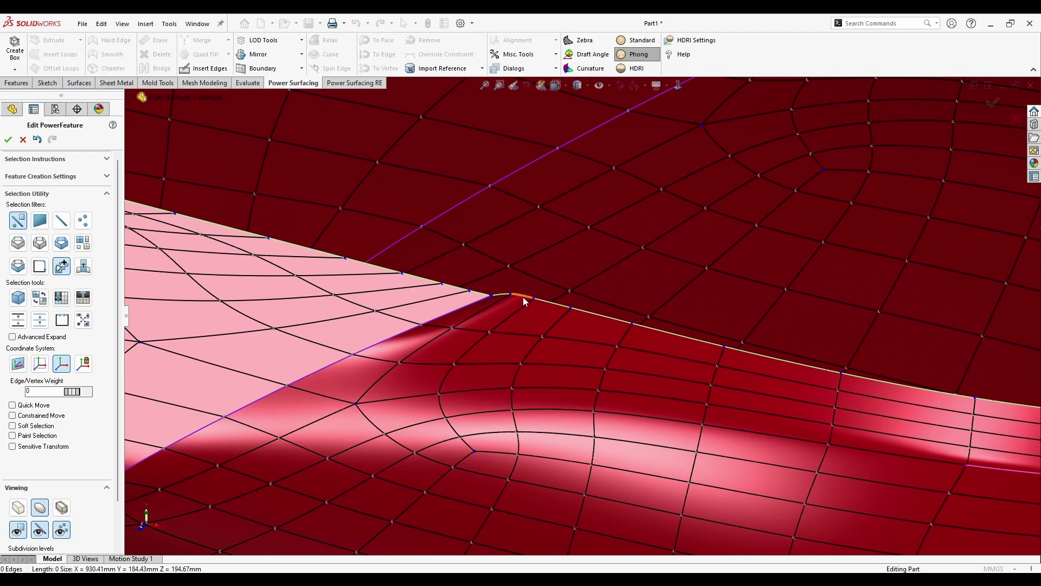
middle_drag(522, 297, 504, 319)
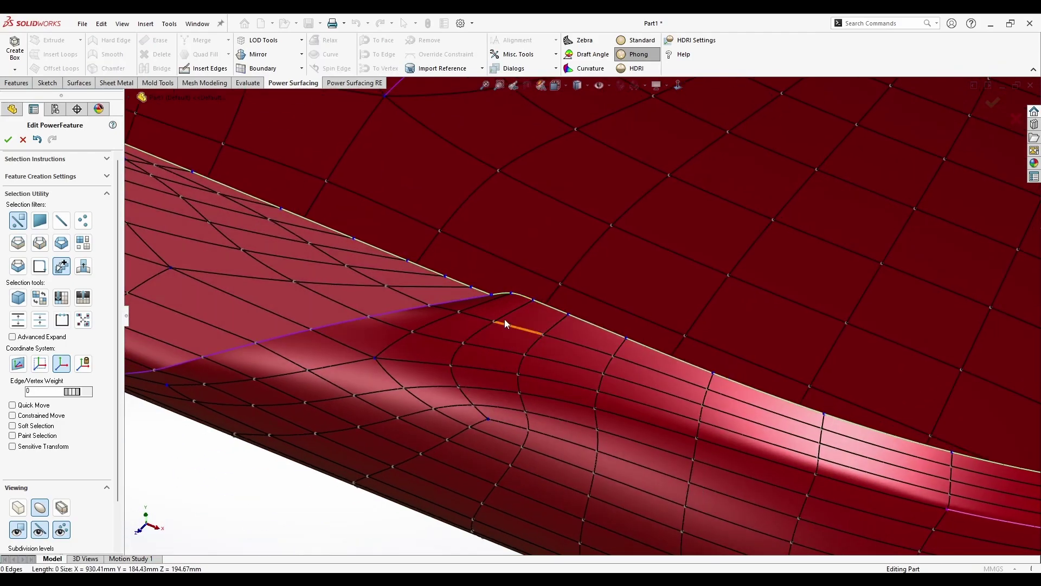
click(525, 298)
drag(505, 316, 499, 325)
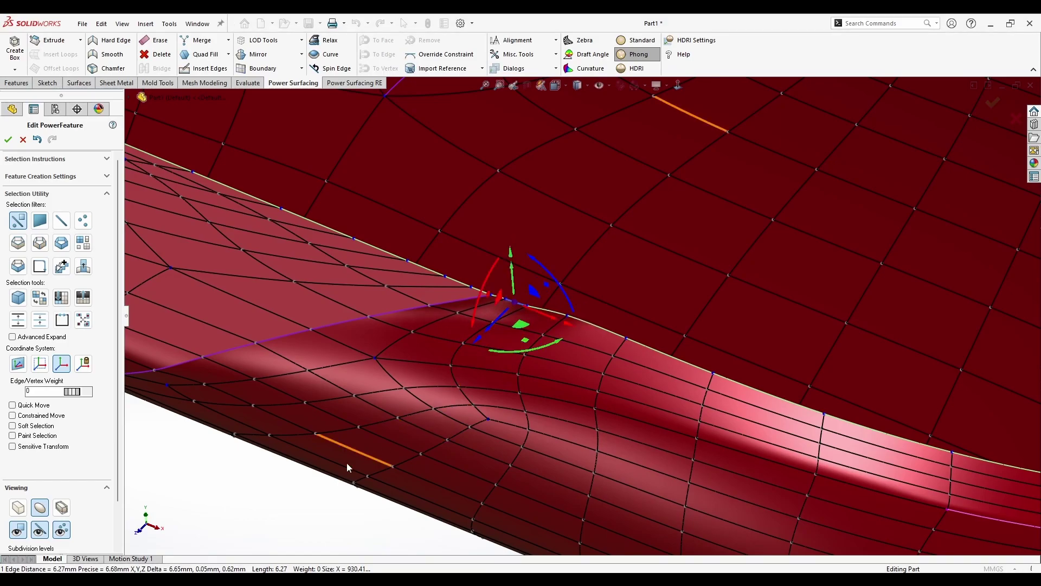
click(282, 502)
scroll(271, 509, up, 2)
middle_drag(268, 510, 231, 517)
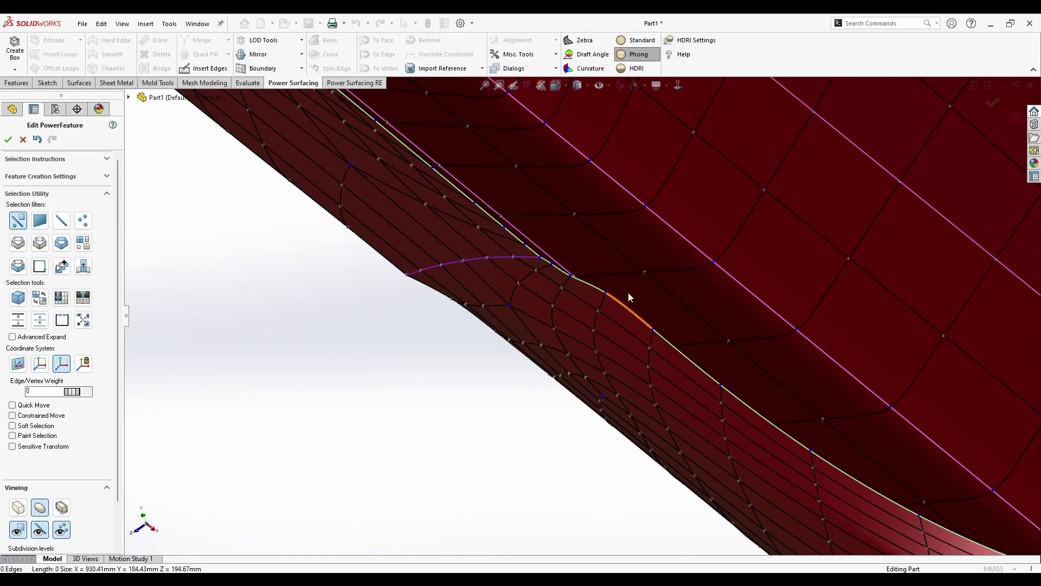
drag(606, 297, 584, 313)
middle_drag(583, 313, 558, 320)
Relax the three faces beneath the deck edge just forward of the hard diagonal's upper end
click(555, 321)
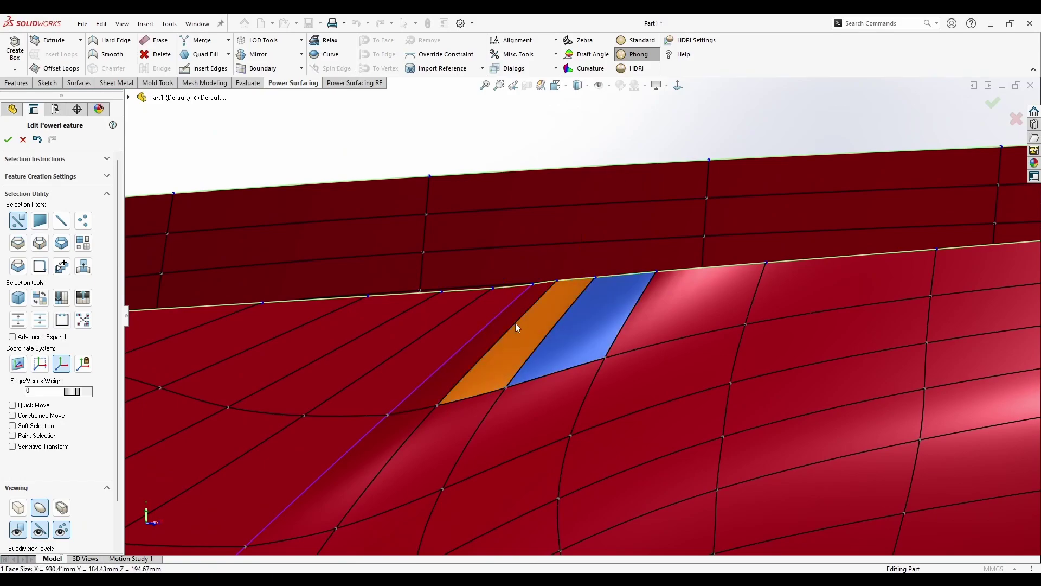
ctrl+click(503, 327)
ctrl+click(539, 328)
scroll(623, 331, up, 2)
right_click(624, 331)
click(689, 343)
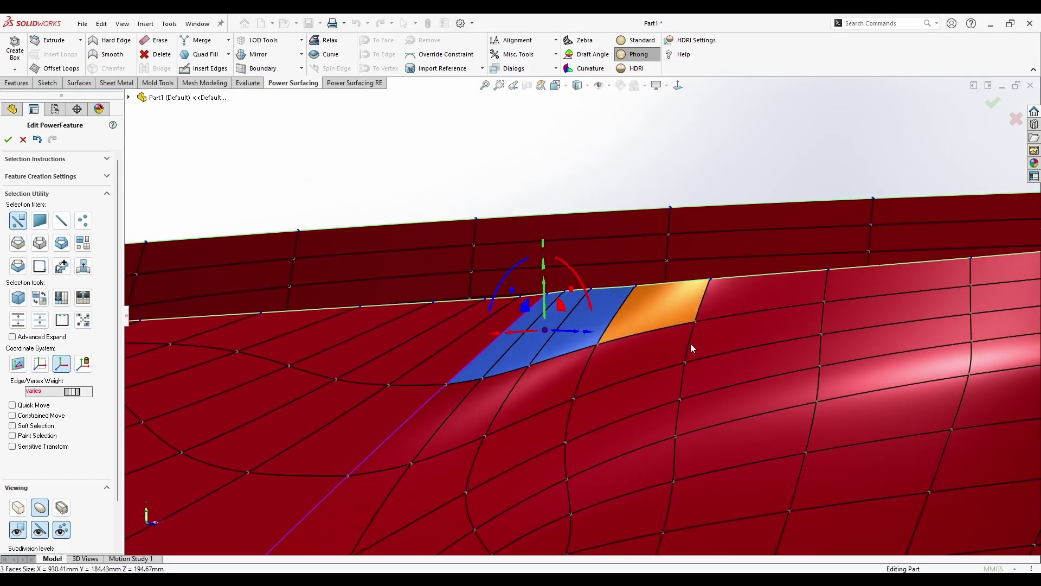
click(621, 159)
Try relaxing a two-row patch of six faces forward of the hard diagonal's upper end, and undo that relaxation
middle_drag(623, 163, 707, 354)
scroll(560, 374, down, 5)
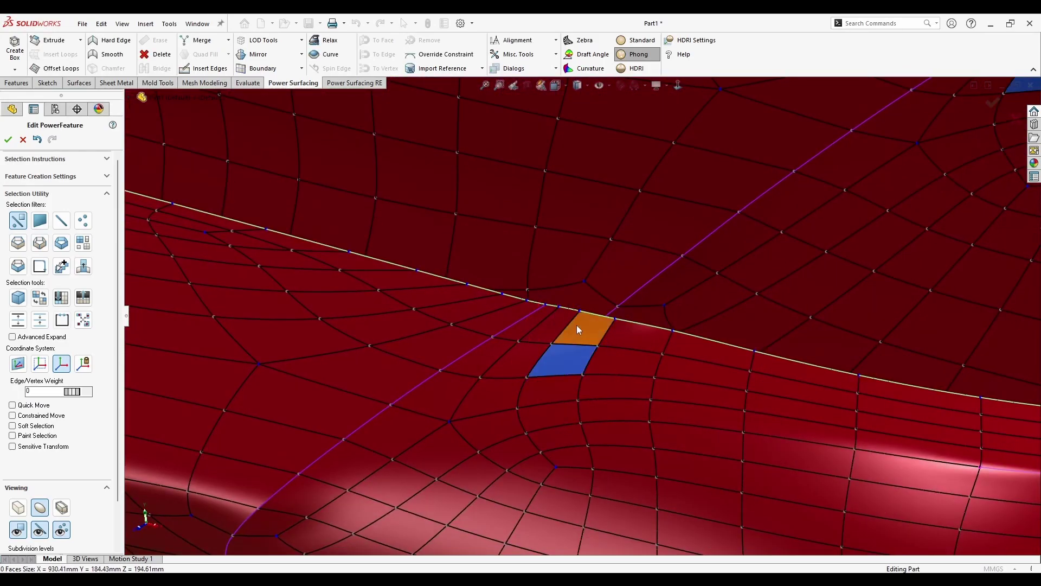
ctrl+click(499, 357)
ctrl+click(500, 358)
ctrl+click(537, 331)
ctrl+click(520, 330)
ctrl+click(480, 358)
ctrl+click(512, 358)
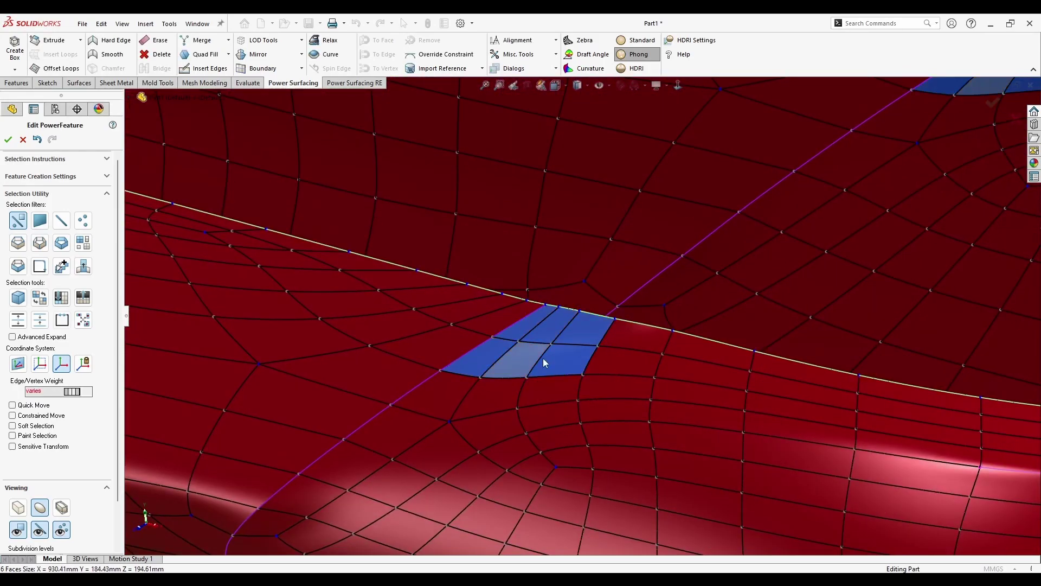
middle_drag(639, 341, 618, 391)
right_click(618, 392)
click(716, 410)
click(344, 490)
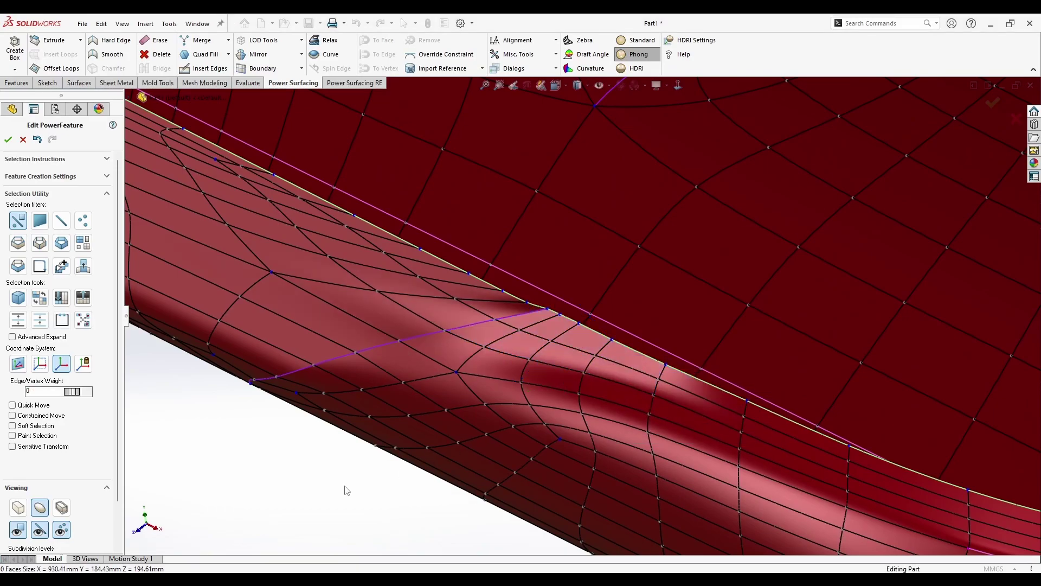
middle_drag(343, 490, 433, 433)
key(ctrl+z)
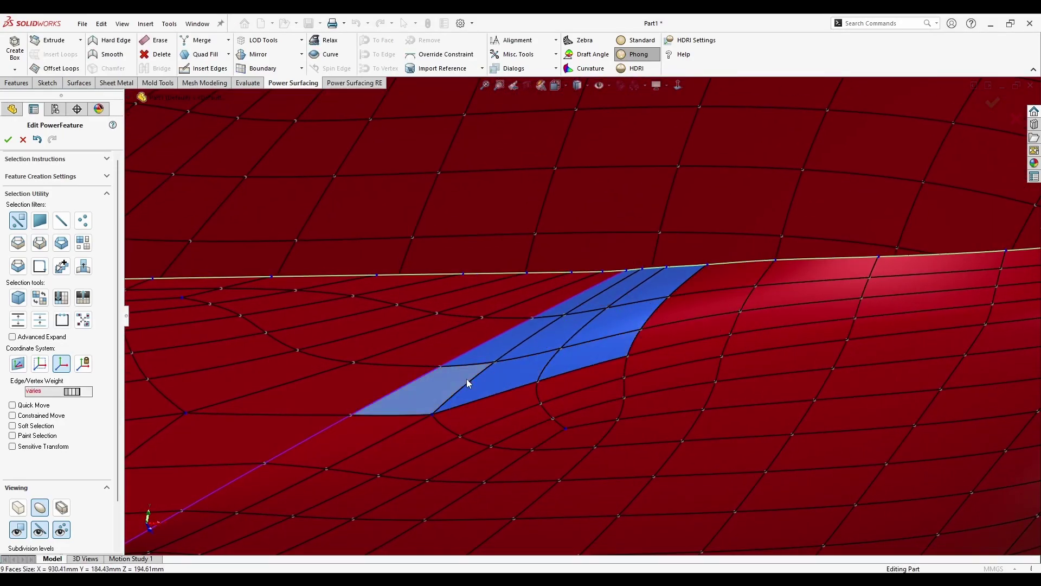
Relax the patch of nine faces running down the forward side of the hard diagonal from the deck edge
right_click(466, 380)
click(569, 391)
middle_drag(572, 396, 597, 481)
click(669, 499)
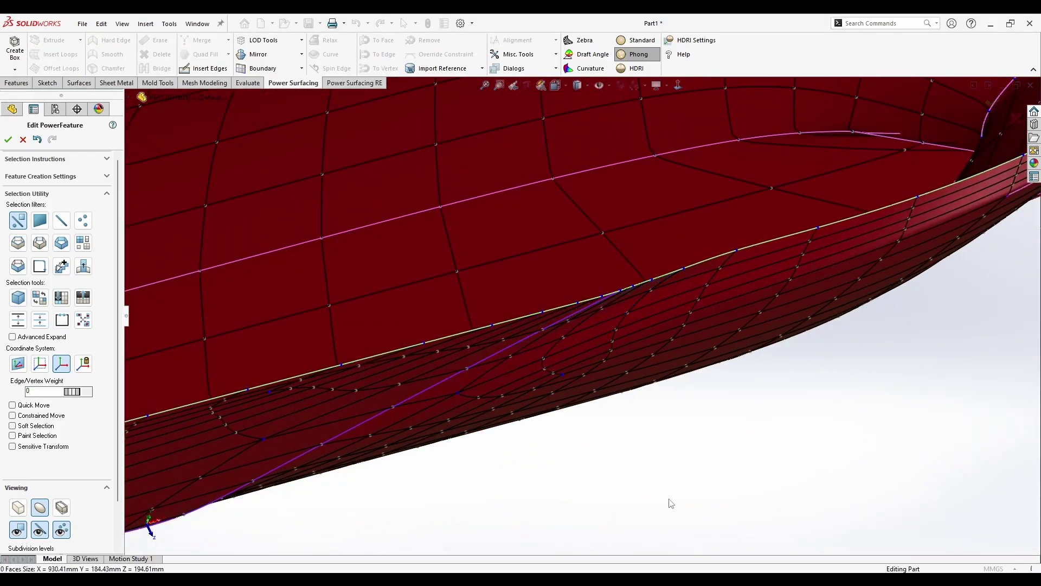
middle_drag(671, 503, 639, 425)
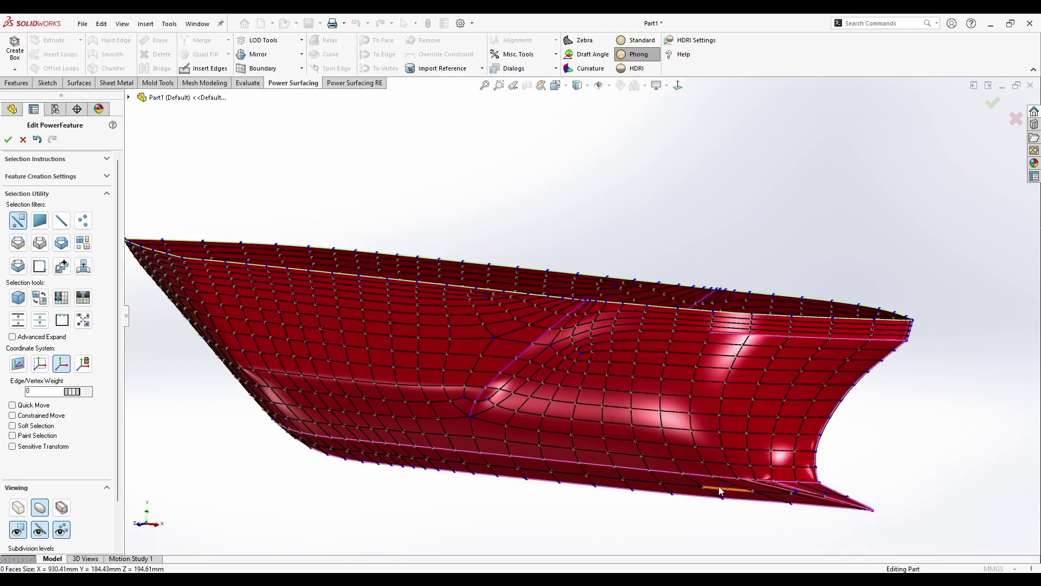
Pull the interior vertex on the bulbous bow's upper surface forward and upward
scroll(717, 485, down, 5)
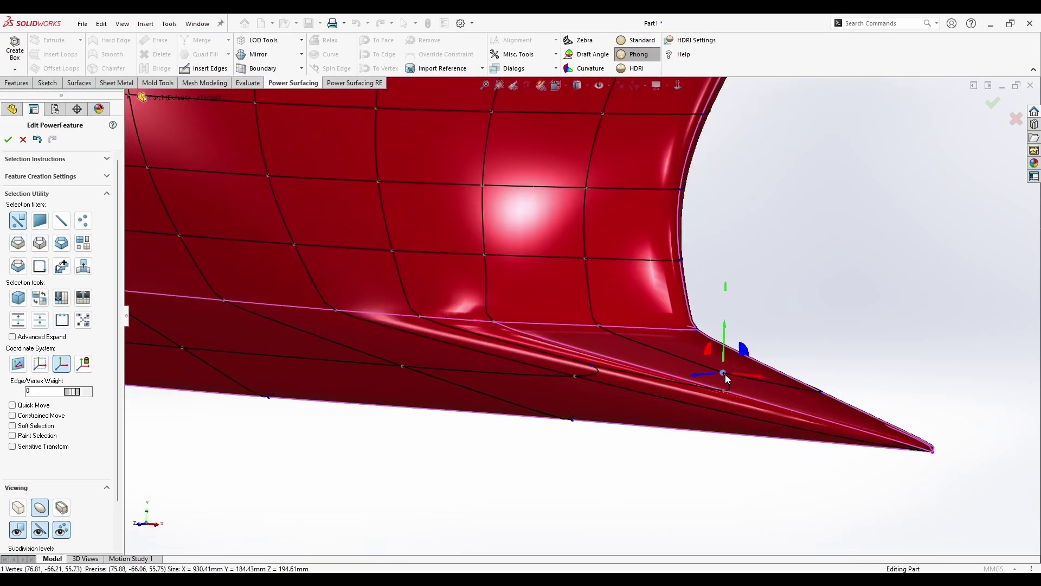
mouse_move(725, 374)
middle_down()
mouse_move(658, 400)
mouse_move(732, 375)
middle_up()
drag(727, 333, 736, 318)
click(835, 312)
middle_drag(860, 313, 665, 348)
click(722, 367)
click(717, 387)
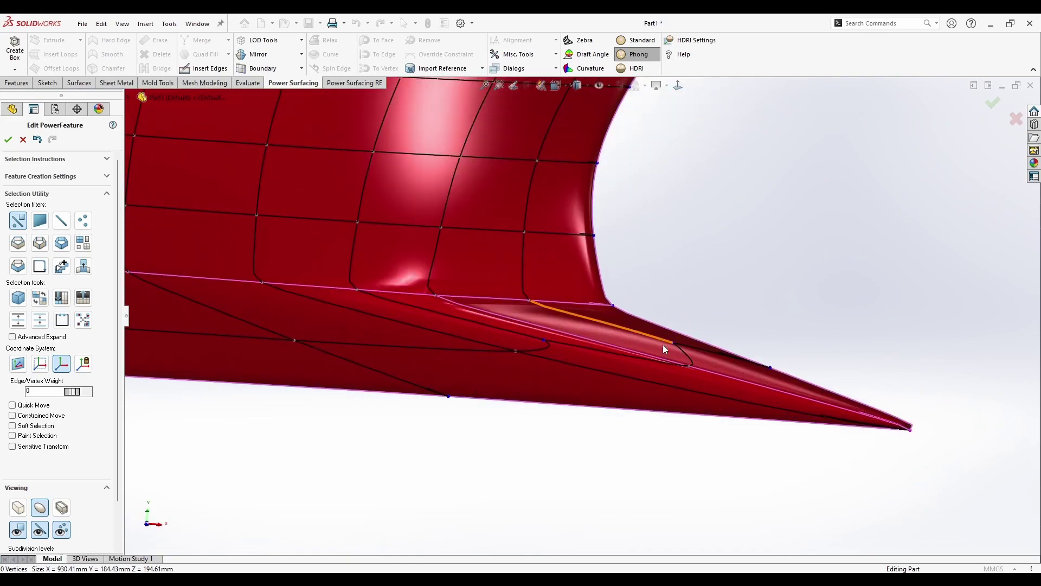
mouse_move(685, 340)
mouse_down()
mouse_move(697, 318)
mouse_move(683, 324)
mouse_up()
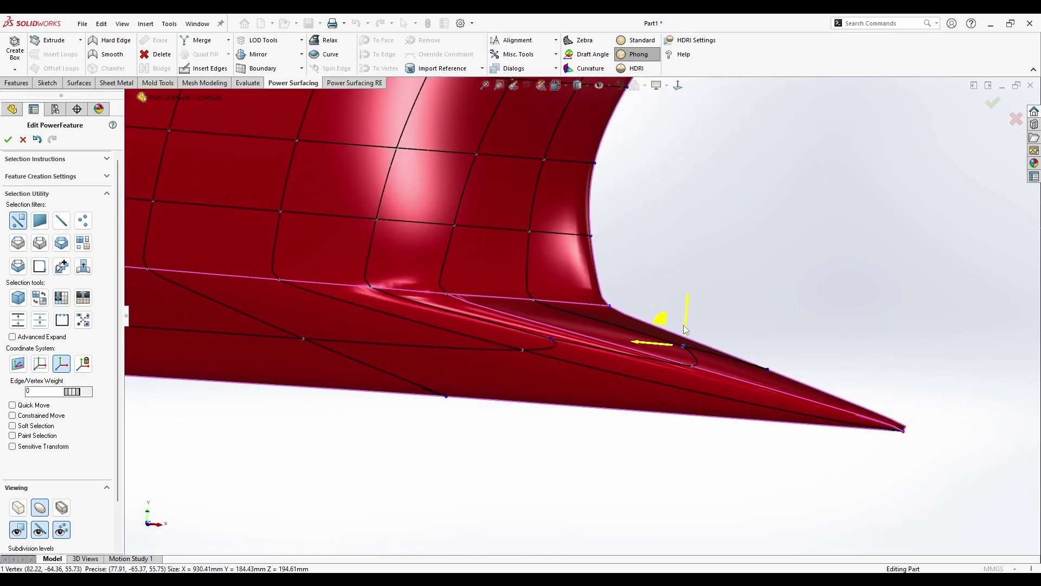
Examine the reshaped bulbous bow, hard diagonal and hull side from the side and at an angle
middle_drag(836, 350, 499, 339)
scroll(498, 337, up, 2)
middle_drag(342, 285, 301, 243)
scroll(301, 243, down, 4)
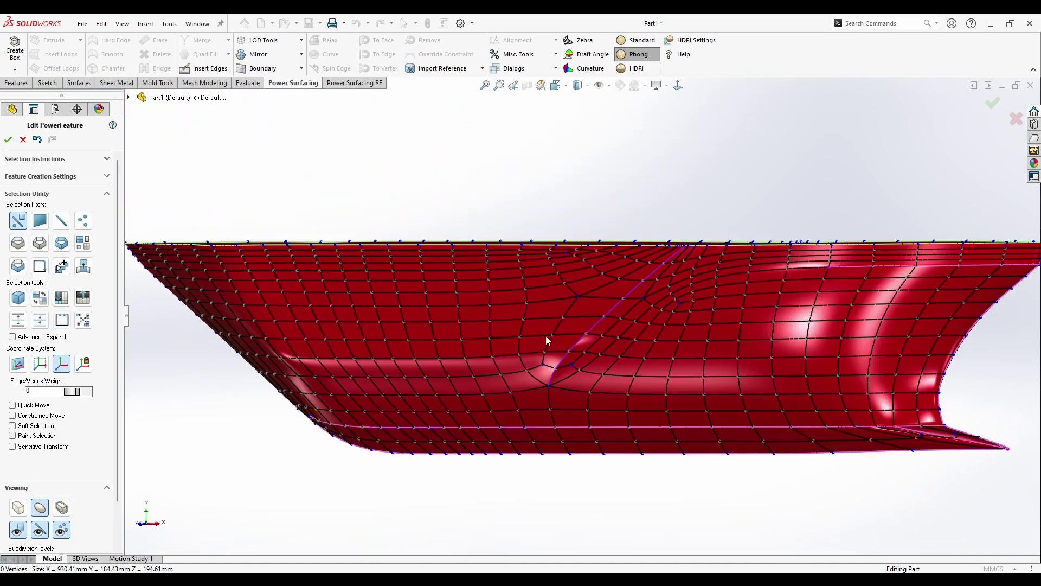
ctrl+middle_drag(546, 336, 718, 441)
scroll(855, 453, down, 2)
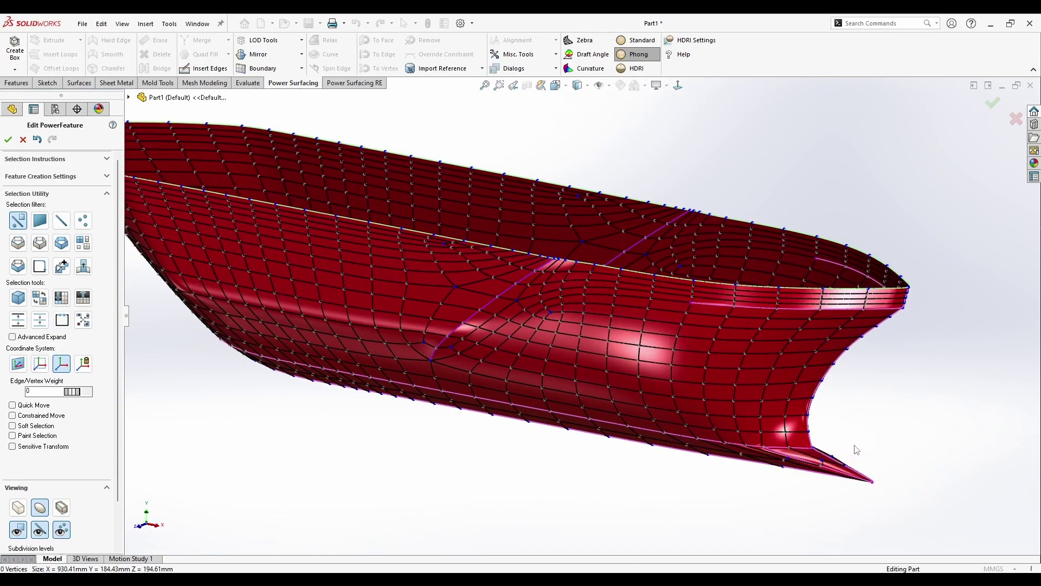
scroll(855, 450, down, 2)
middle_drag(800, 441, 808, 367)
scroll(809, 367, up, 2)
Give the eleven-edge run at mid-height of the band between deck edge and bow knuckle an edge weight of about 63
click(678, 86)
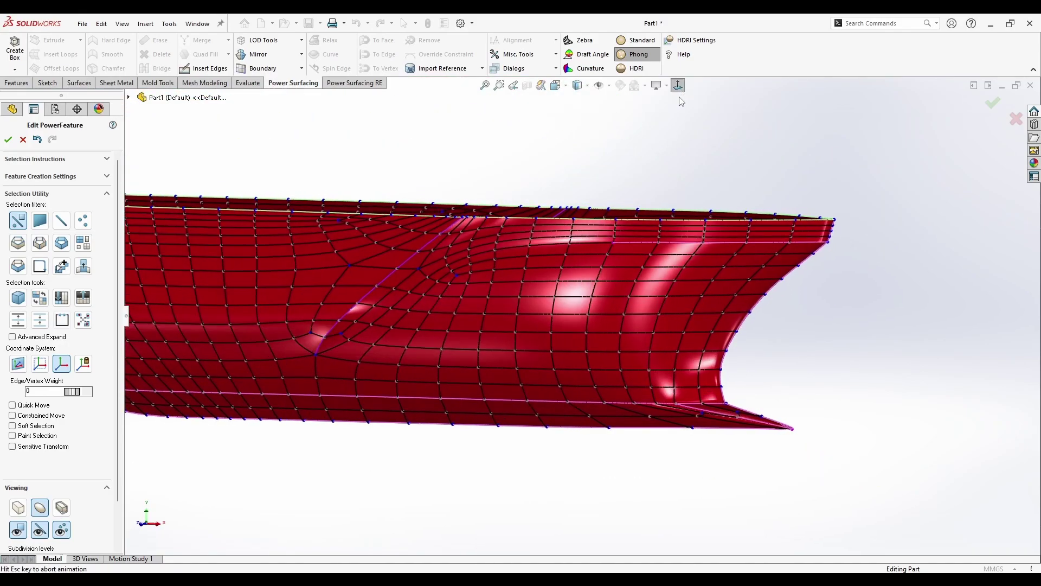
scroll(776, 282, down, 5)
click(774, 237)
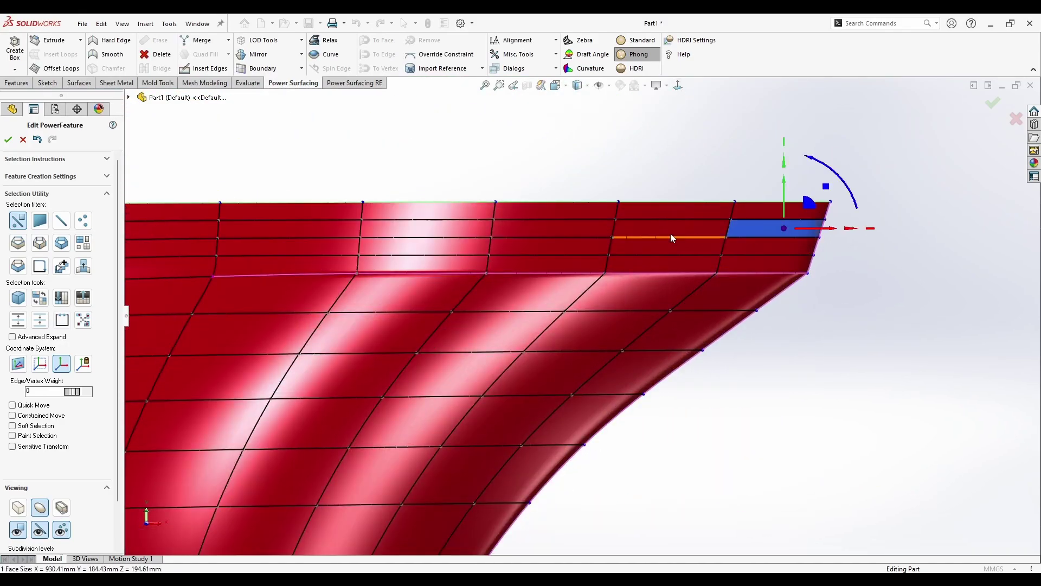
click(670, 237)
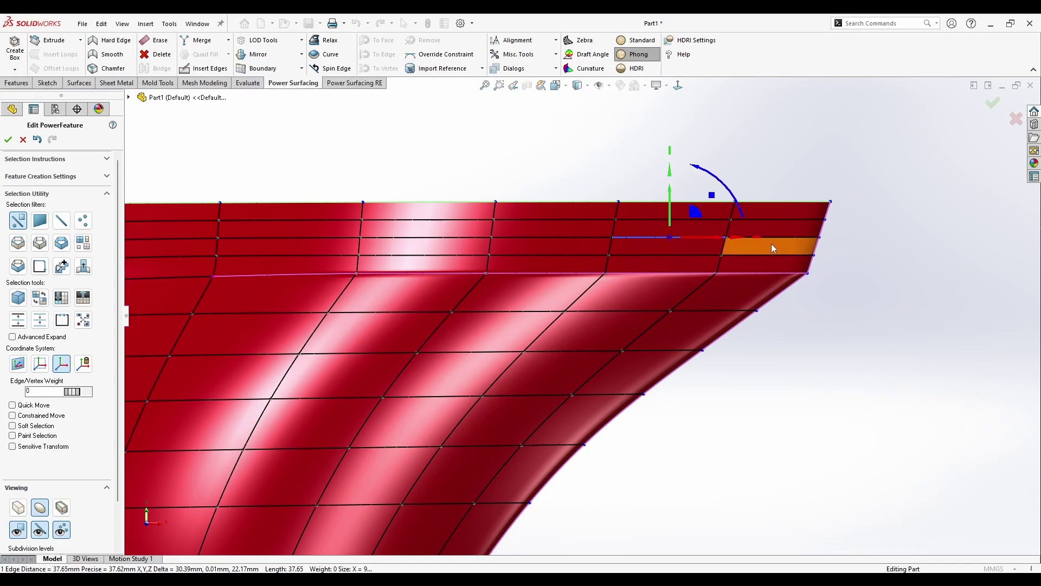
click(809, 320)
click(765, 237)
ctrl+click(670, 237)
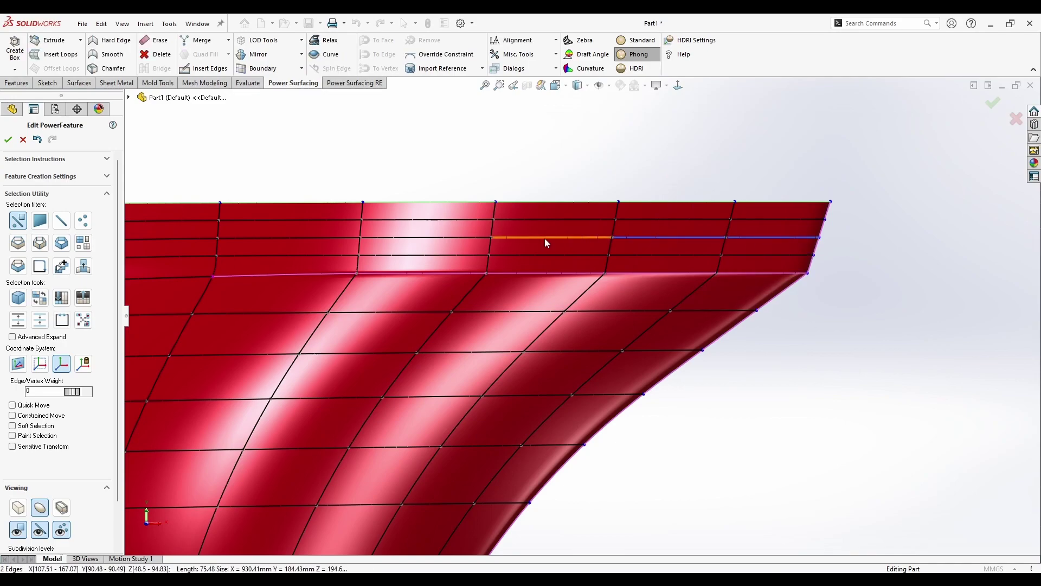
ctrl+click(273, 237)
scroll(286, 283, up, 3)
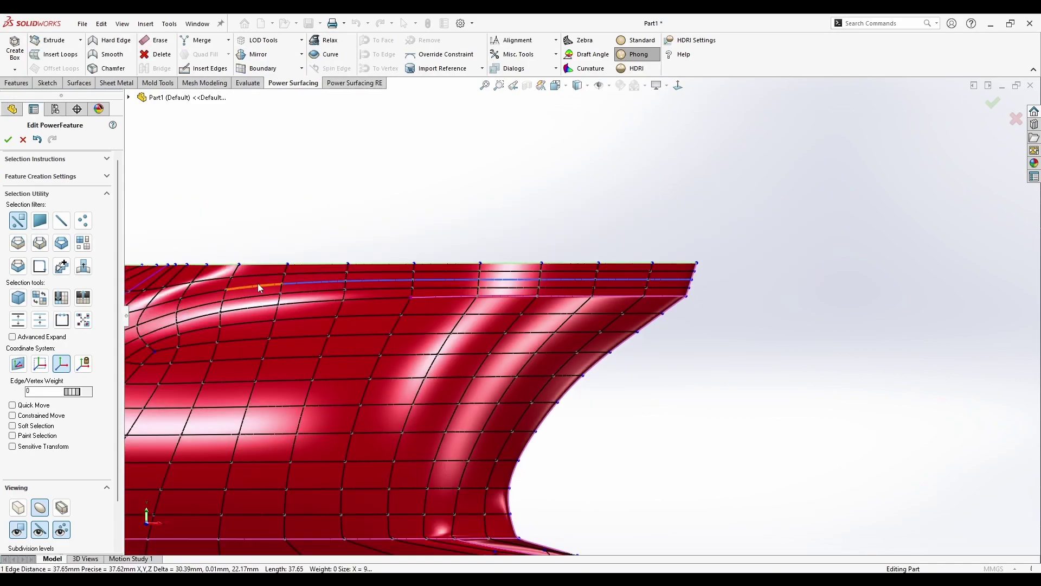
scroll(369, 310, up, 3)
scroll(357, 308, down, 3)
ctrl+click(508, 314)
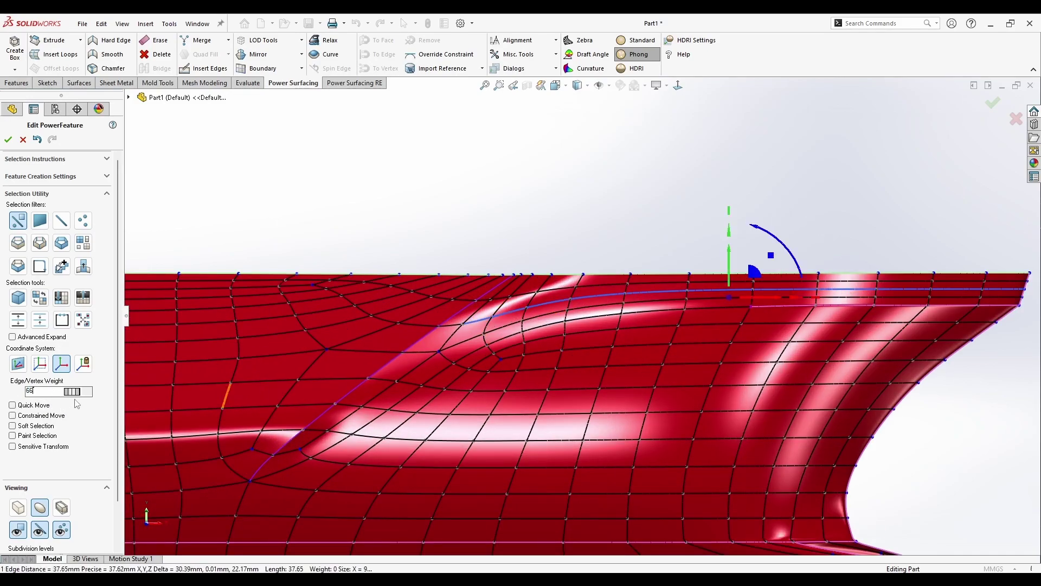
Try shifting the weighted bow edge run slightly outward, and hide the mesh edges and vertices to judge the surface
middle_drag(1001, 373, 916, 430)
scroll(867, 357, down, 2)
drag(629, 311, 635, 324)
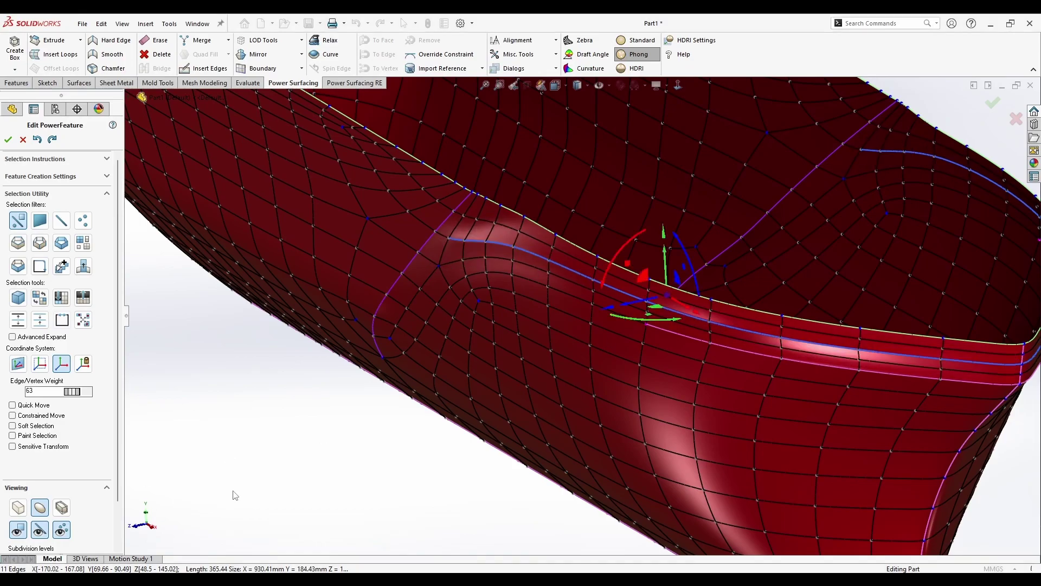
click(39, 530)
click(62, 530)
click(134, 526)
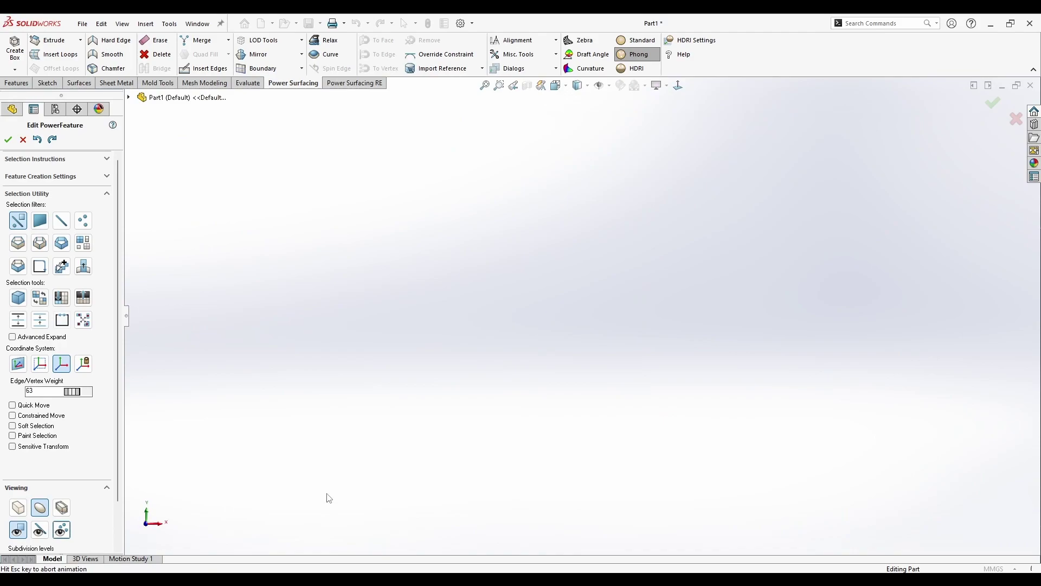
click(327, 497)
Try moving the weighted bow edge run slightly forward, inspect the shaded bow, and undo the moves made to the run
scroll(327, 498, up, 5)
scroll(547, 202, down, 5)
mouse_move(547, 307)
middle_down()
mouse_move(616, 407)
mouse_move(609, 437)
mouse_move(441, 300)
mouse_move(382, 308)
mouse_move(402, 309)
mouse_move(344, 425)
mouse_move(407, 314)
middle_up()
scroll(378, 340, up, 2)
scroll(587, 320, down, 4)
scroll(588, 320, down, 1)
middle_drag(587, 319, 593, 365)
middle_drag(797, 383, 778, 416)
drag(582, 295, 587, 294)
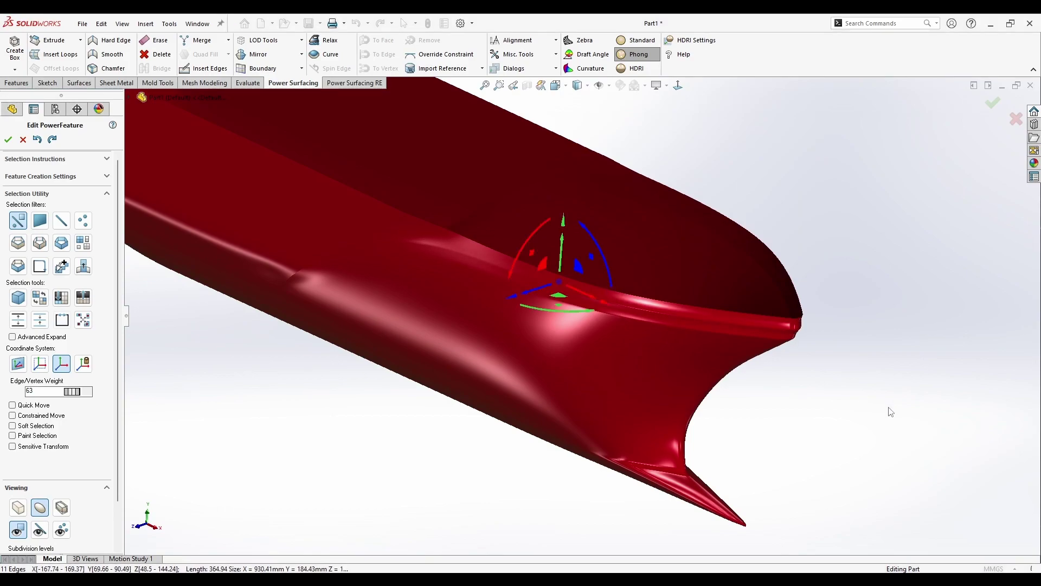
click(887, 411)
middle_drag(887, 411, 808, 443)
scroll(681, 308, down, 3)
key(ctrl+z)
key(ctrl+z)
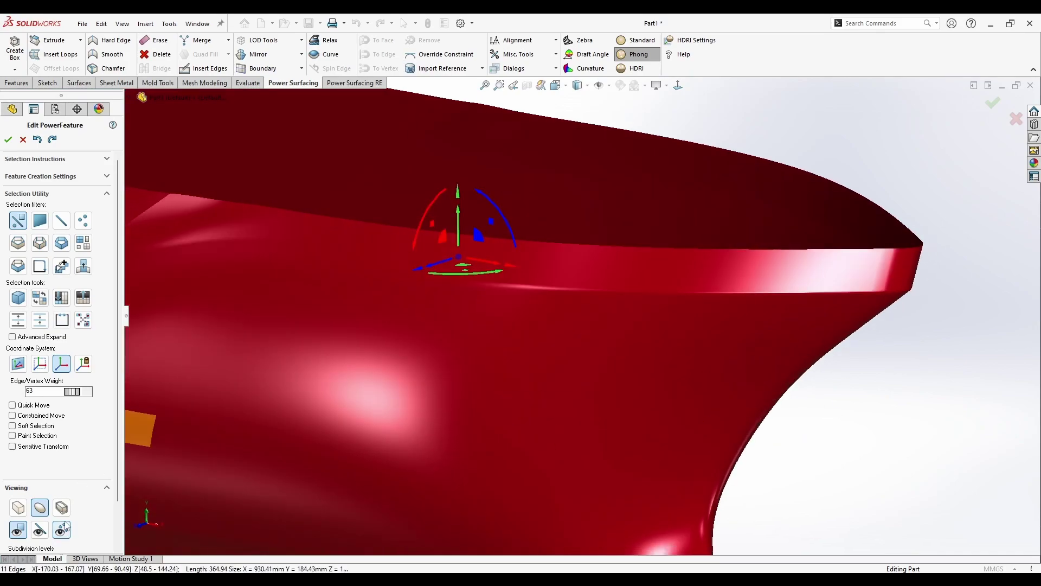
Show the mesh edges again, reselect the weighted eleven-edge run below the bow deck edge, and make it smooth
click(39, 529)
right_click(344, 342)
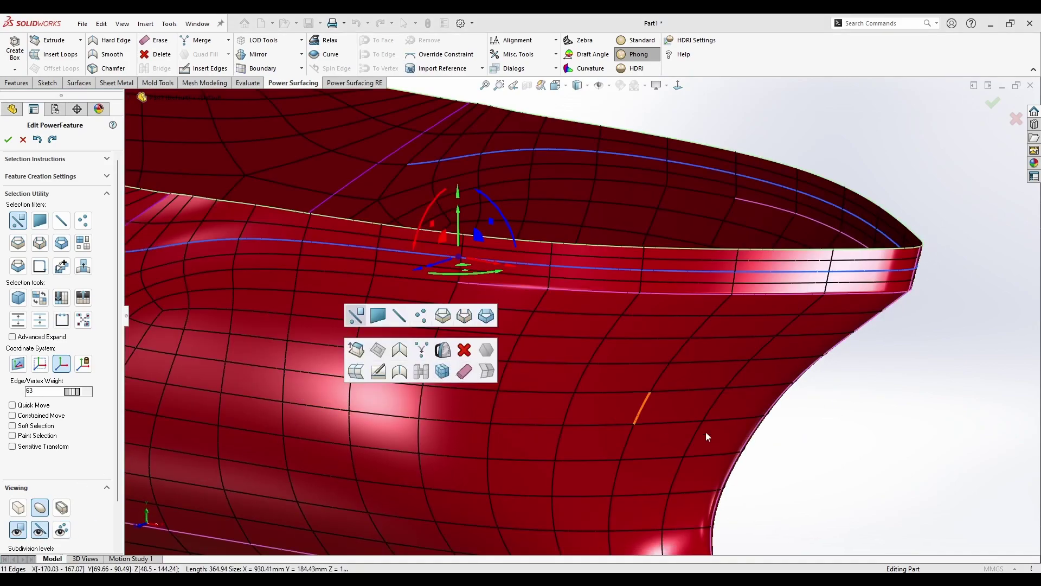
click(754, 440)
middle_drag(754, 441, 330, 388)
key(Escape)
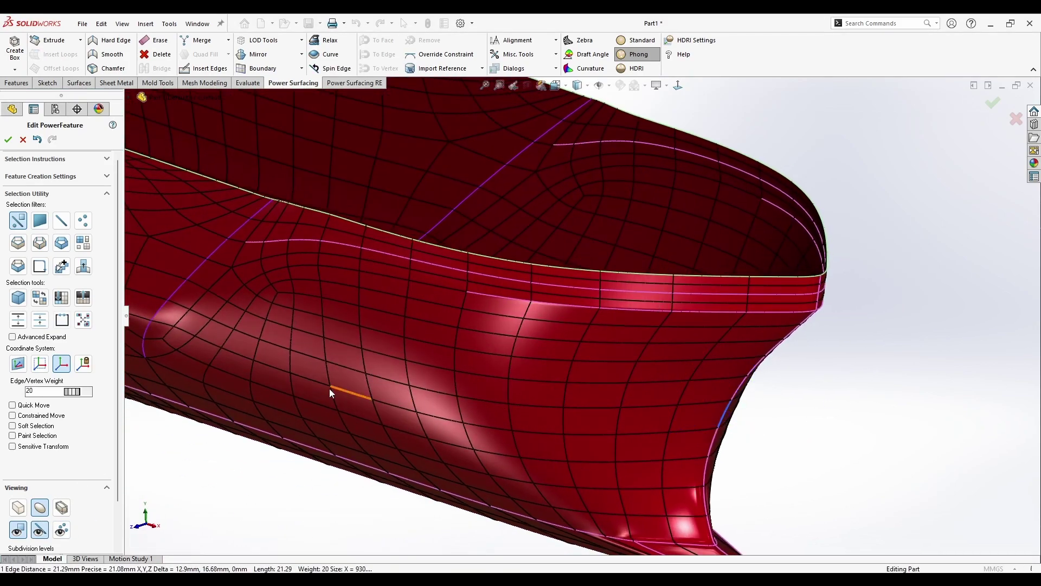
double_click(331, 242)
right_click(337, 306)
click(384, 343)
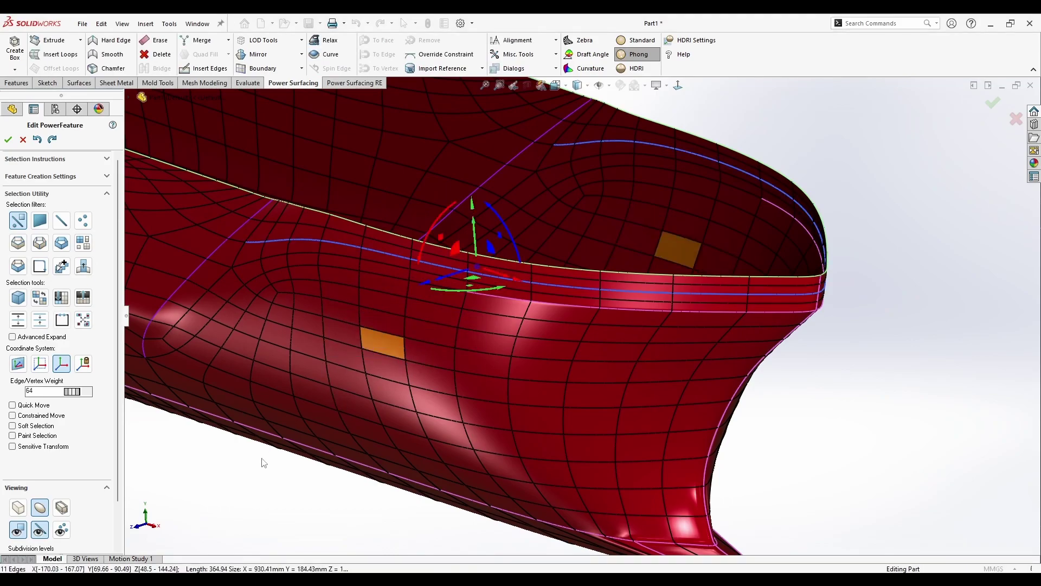
Move the bulbous bow's tip vertex up and aft on the unsubdivided control mesh, adjust the upper vertex behind it, and restore the smooth display
click(261, 457)
middle_drag(260, 458, 337, 411)
scroll(243, 498, up, 4)
scroll(297, 374, up, 2)
click(678, 87)
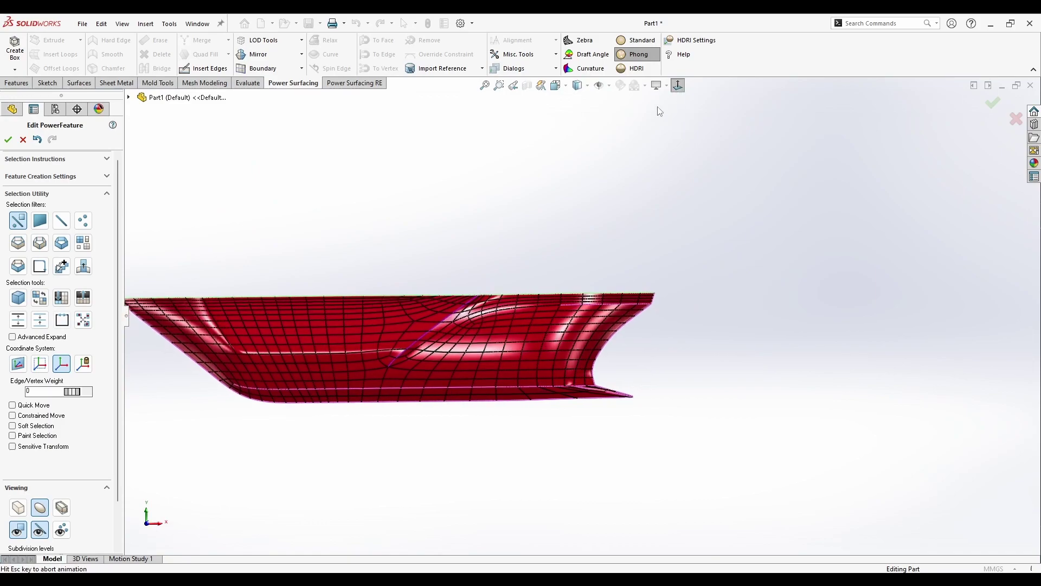
scroll(603, 394, up, 5)
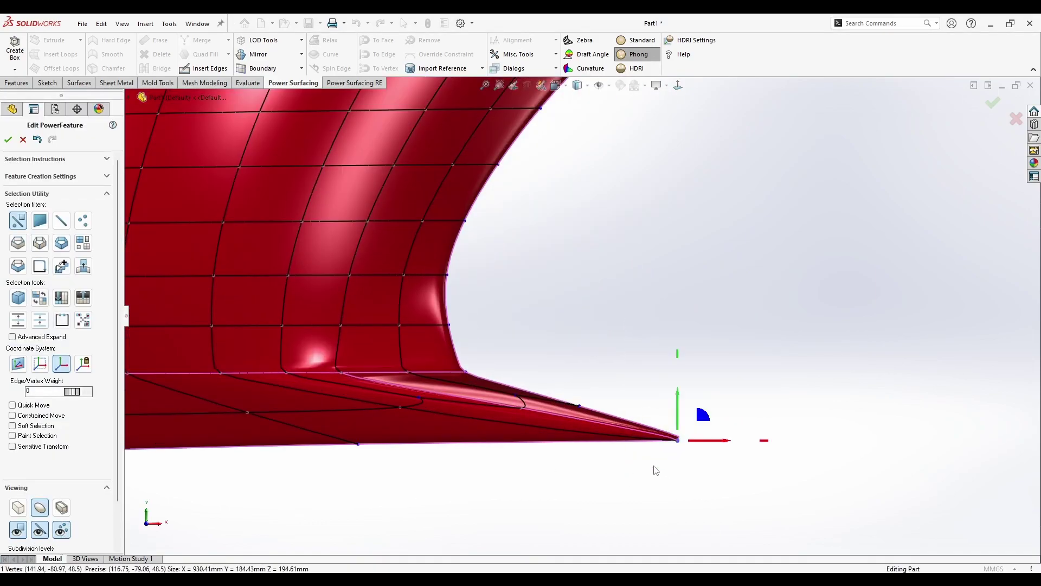
click(24, 508)
drag(700, 416, 606, 389)
click(613, 399)
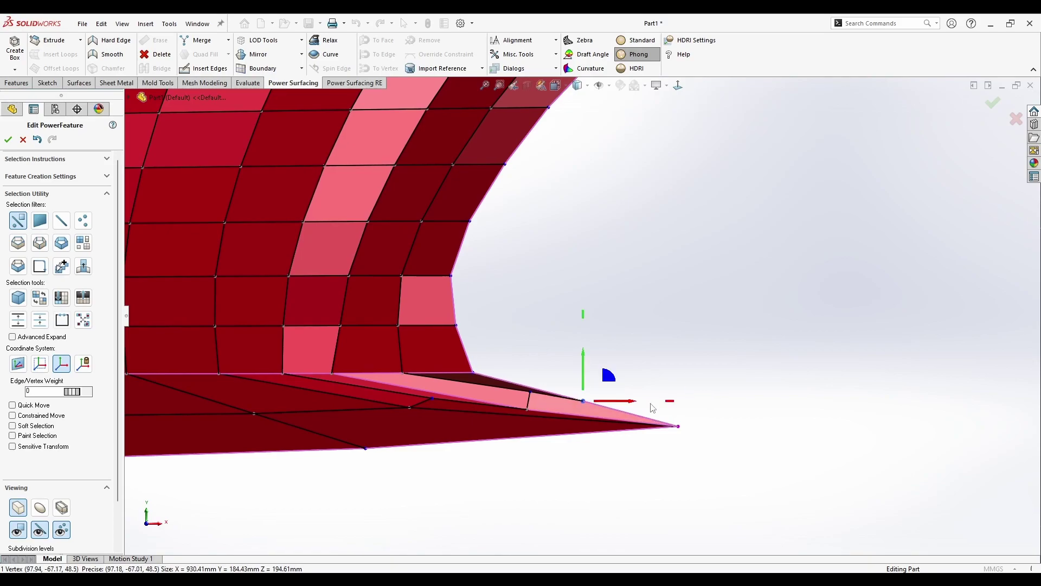
mouse_move(681, 426)
mouse_down()
mouse_move(660, 426)
mouse_move(669, 416)
mouse_up()
click(39, 507)
click(487, 486)
scroll(534, 434, up, 6)
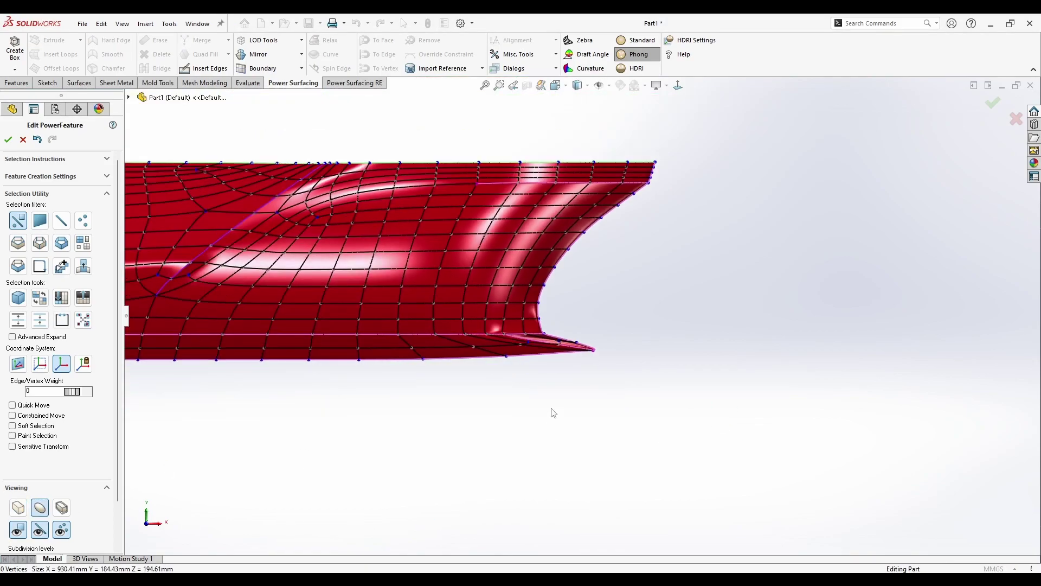
Try shifting the three edges just above the bulbous bow's root horizontally, and undo that move
scroll(544, 356, up, 5)
scroll(434, 284, down, 4)
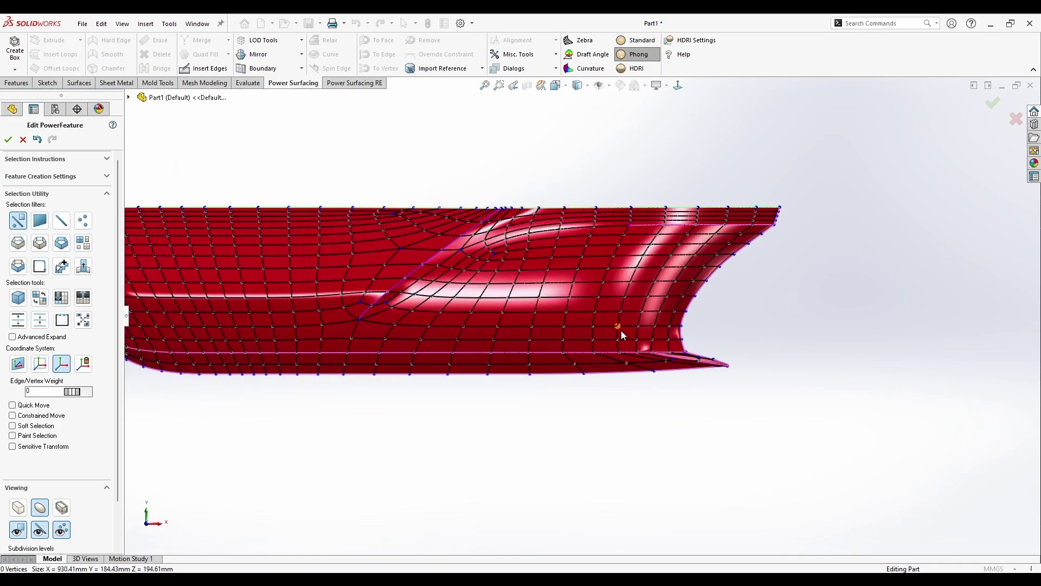
scroll(622, 334, down, 5)
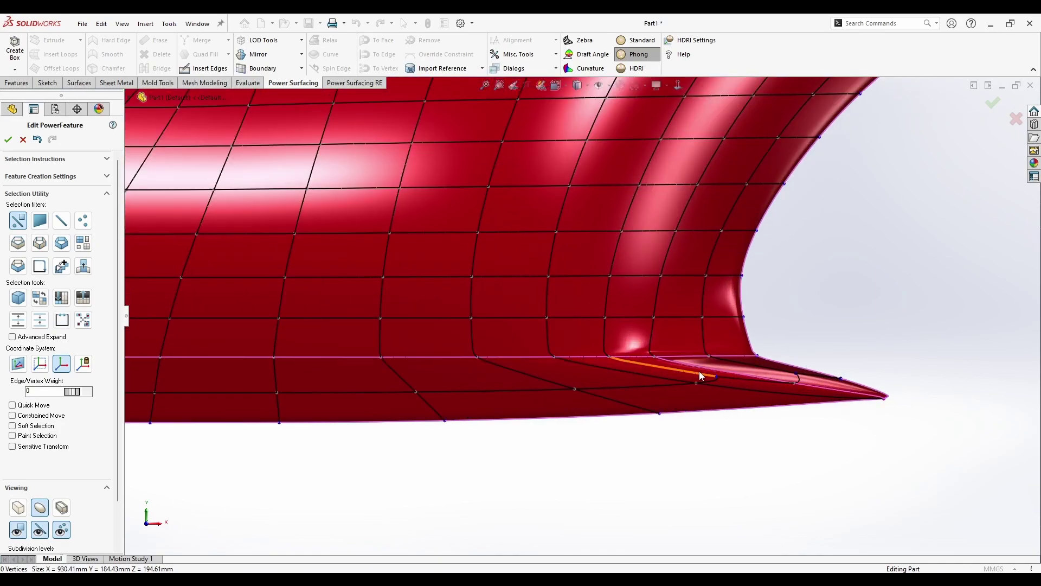
middle_drag(700, 374, 682, 346)
double_click(689, 347)
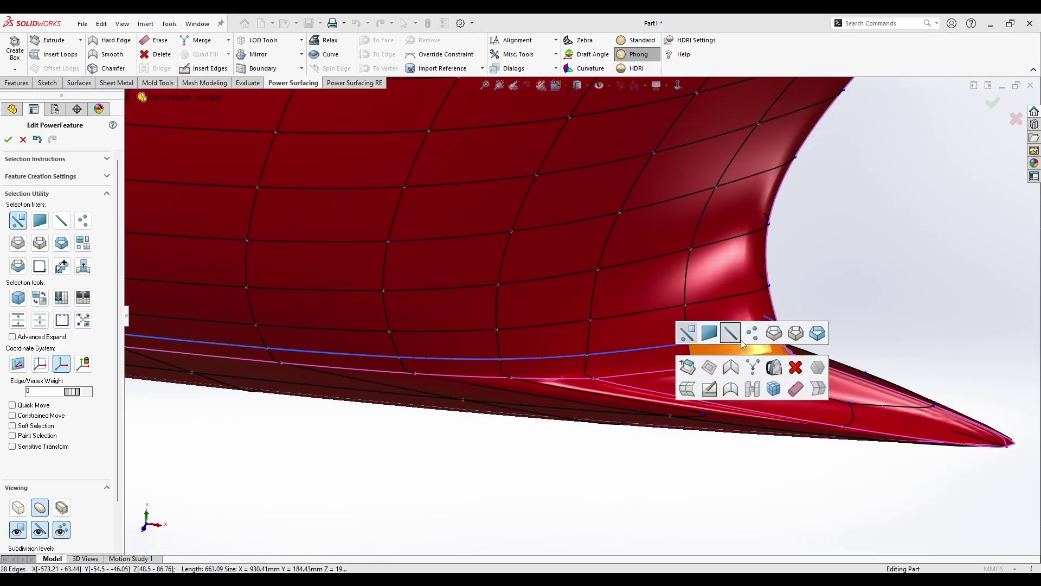
click(650, 354)
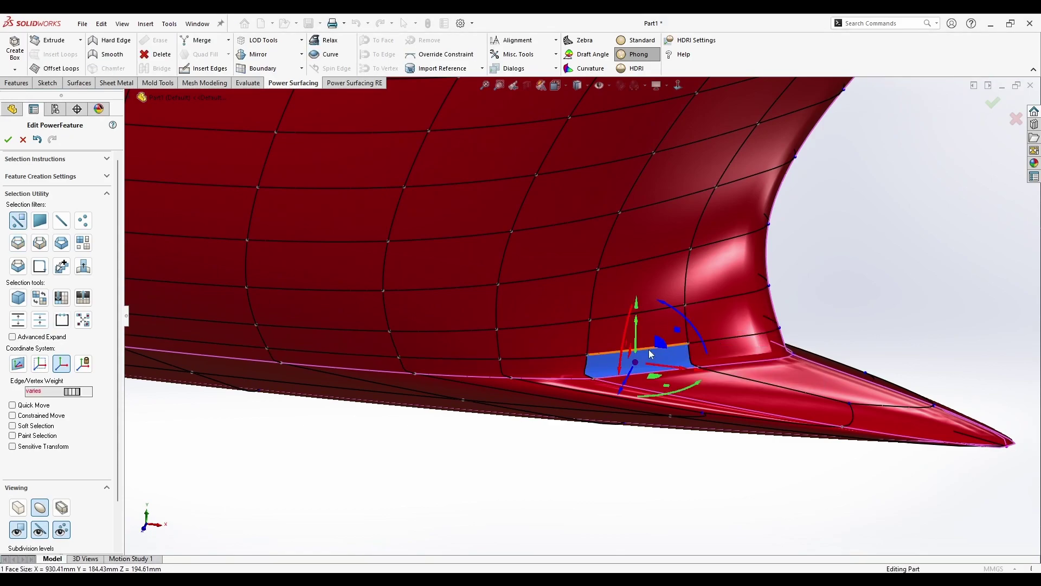
click(555, 357)
ctrl+click(639, 349)
ctrl+click(731, 340)
middle_drag(731, 342, 710, 382)
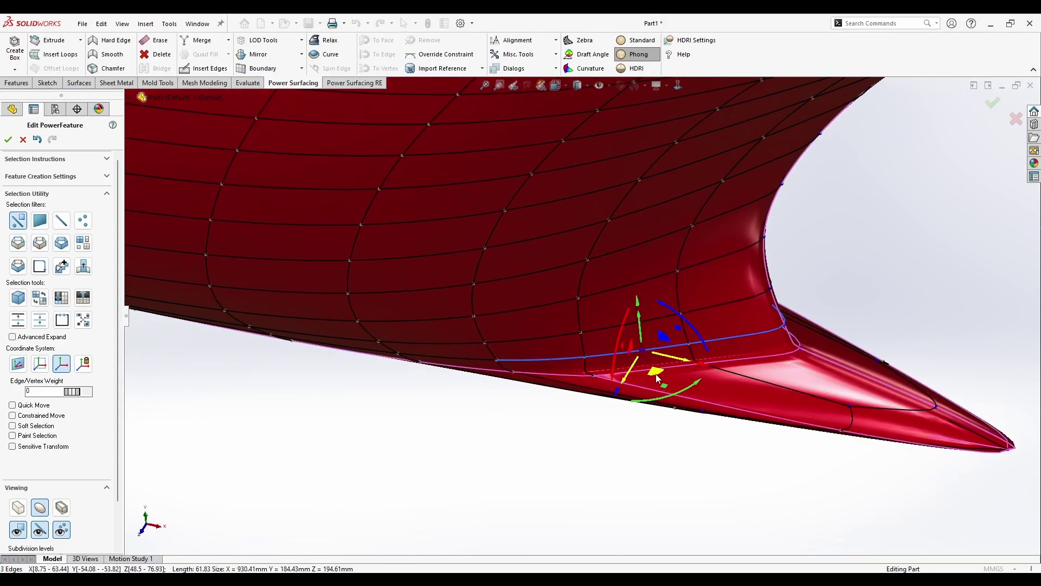
mouse_move(655, 373)
mouse_down()
mouse_move(647, 359)
mouse_move(640, 375)
mouse_up()
middle_drag(672, 401, 704, 466)
key(ctrl+z)
Try a second shift of the three edges above the bulb's root, inspect the bow, and undo it
mouse_move(695, 374)
mouse_down()
mouse_move(673, 365)
mouse_move(699, 368)
mouse_move(691, 365)
mouse_up()
click(751, 488)
middle_drag(751, 488, 563, 511)
key(ctrl+z)
key(ctrl+z)
middle_drag(533, 541, 590, 441)
key(ctrl+z)
scroll(591, 441, up, 4)
scroll(776, 190, down, 1)
Select the eighteen-edge run between the lower hull crease and the keel, and set its edge weight to about 24
middle_drag(776, 190, 408, 289)
scroll(408, 289, down, 5)
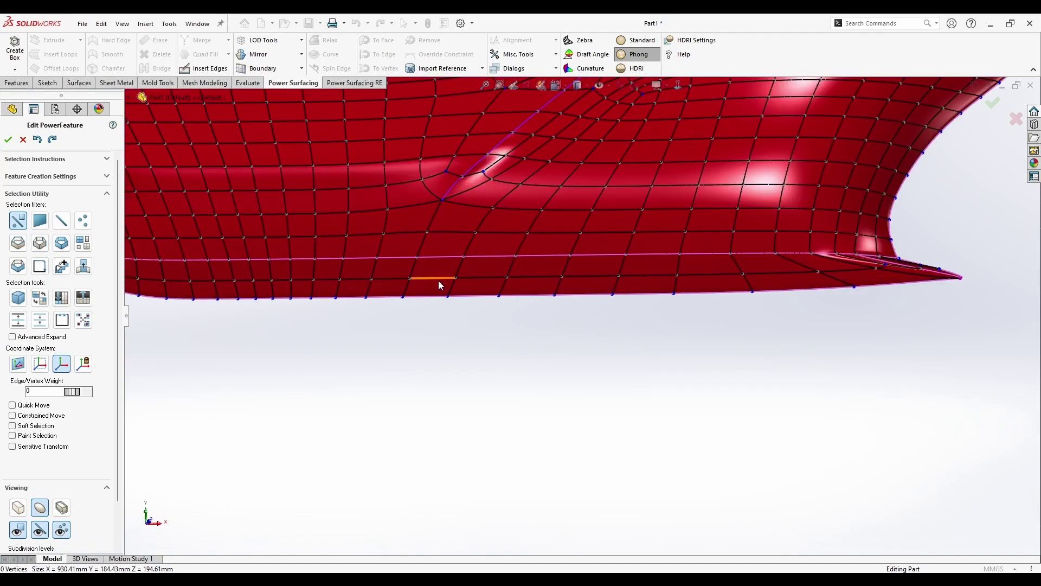
shift+click(329, 286)
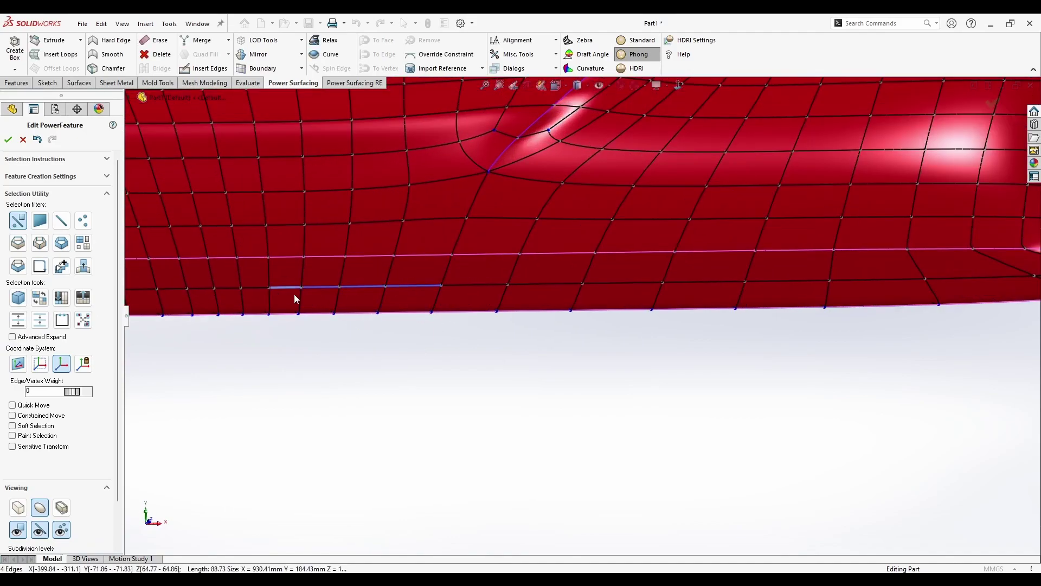
middle_drag(295, 299, 567, 309)
scroll(539, 307, down, 5)
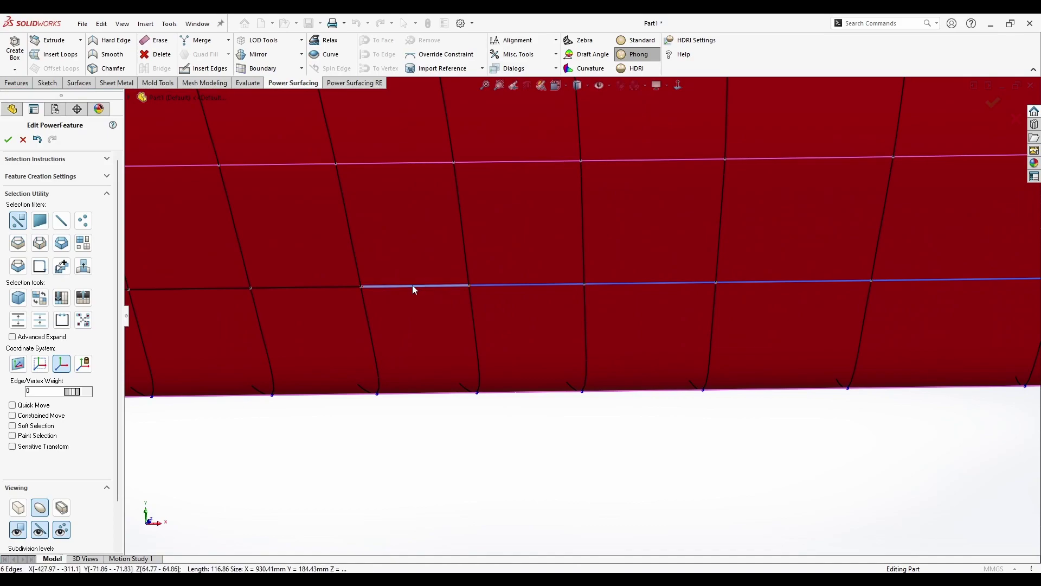
shift+click(227, 288)
scroll(359, 307, up, 5)
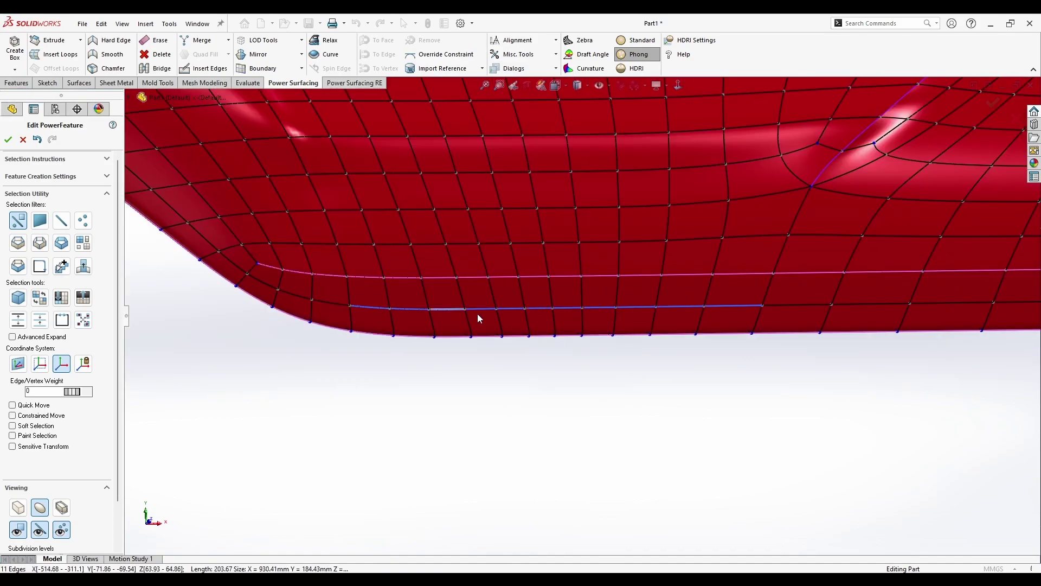
shift+click(981, 303)
scroll(974, 301, up, 2)
scroll(844, 312, down, 4)
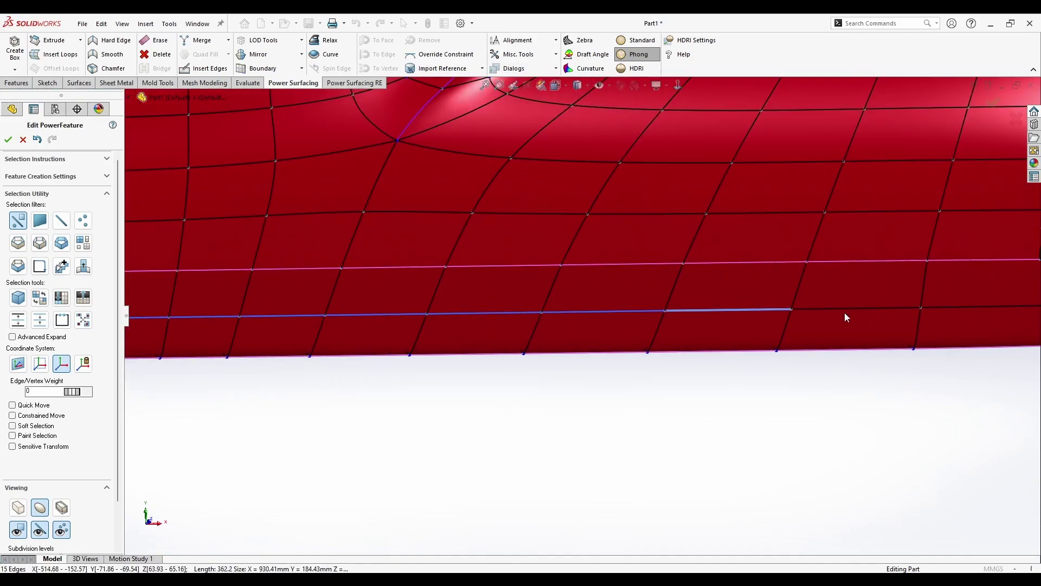
shift+click(952, 312)
scroll(922, 311, up, 3)
shift+click(802, 307)
middle_drag(802, 309, 667, 330)
scroll(222, 330, down, 2)
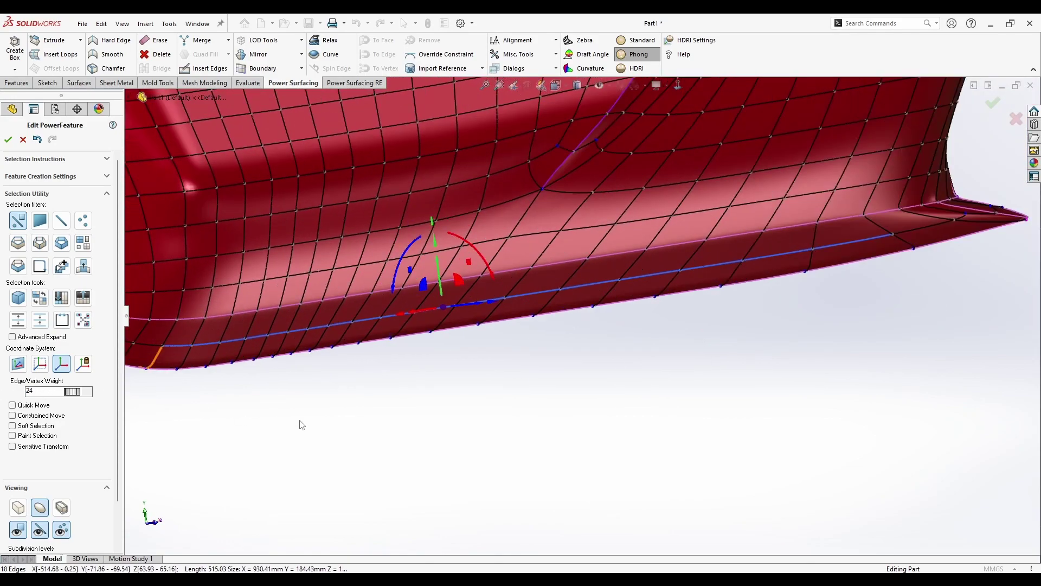
Pull the weighted lower edge run down toward the keel to form a narrow, firmer-edged bottom, undoing the first attempt
scroll(426, 355, up, 3)
middle_drag(427, 355, 469, 322)
scroll(468, 321, down, 2)
drag(469, 322, 489, 339)
middle_drag(630, 400, 644, 373)
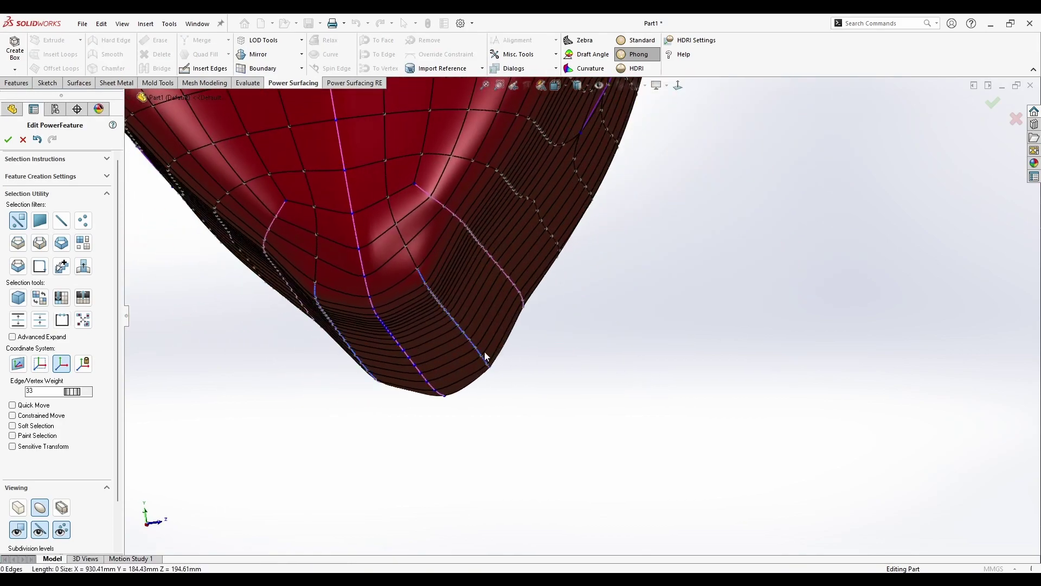
key(ctrl+z)
click(410, 351)
middle_drag(409, 351, 416, 360)
drag(425, 338, 391, 380)
click(489, 406)
Nudge the mesh at the forward end of the narrow keel bottom, working from a view beneath the bow
middle_drag(489, 405, 247, 428)
scroll(483, 351, down, 4)
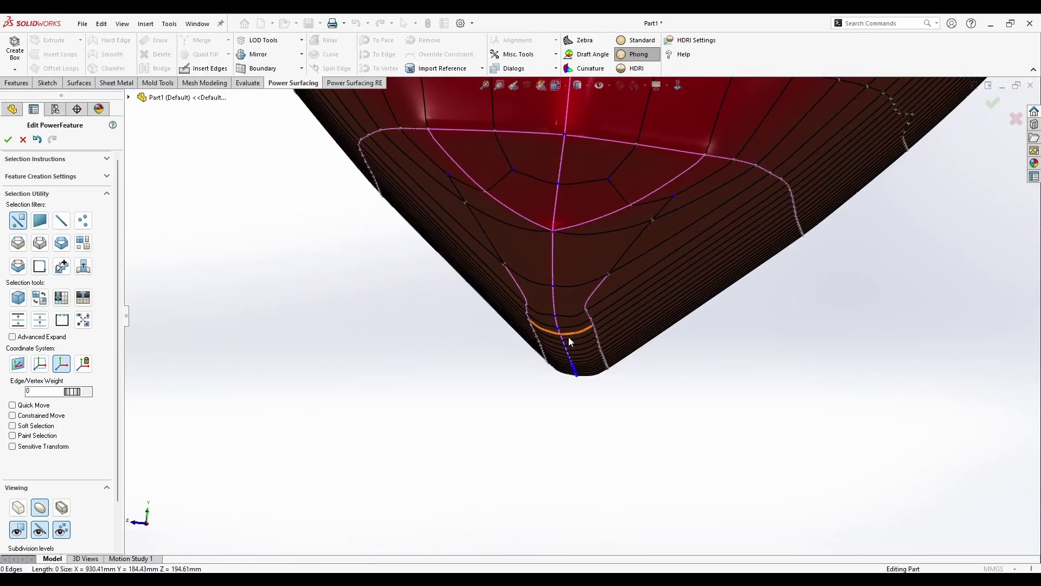
middle_drag(569, 341, 538, 364)
drag(582, 341, 578, 328)
click(517, 409)
middle_drag(516, 408, 497, 425)
scroll(607, 428, up, 7)
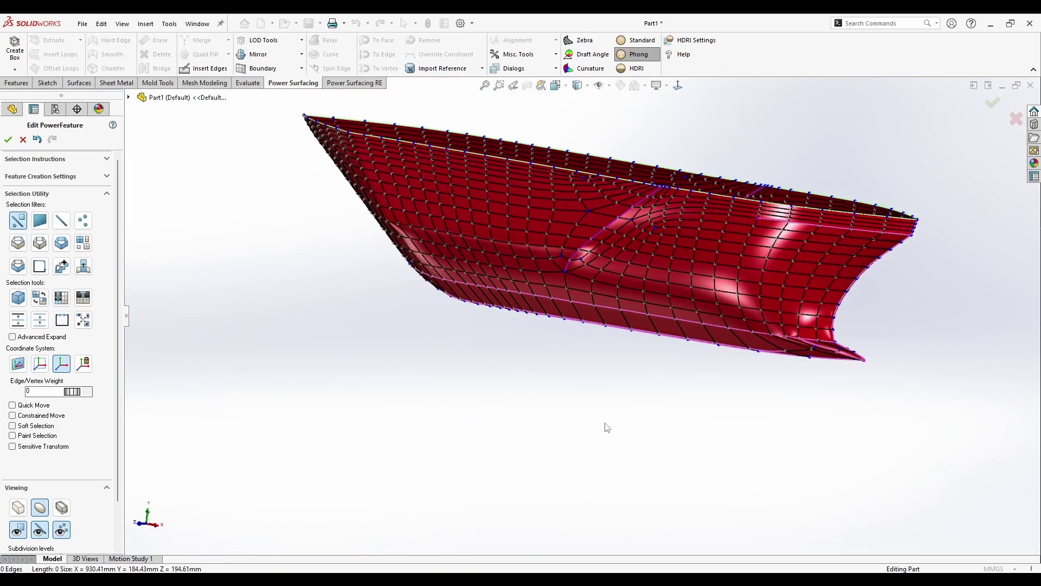
Select the 36-face block covering the upper end of the sloping stern, undoing the accidental deselection
middle_drag(607, 428, 640, 271)
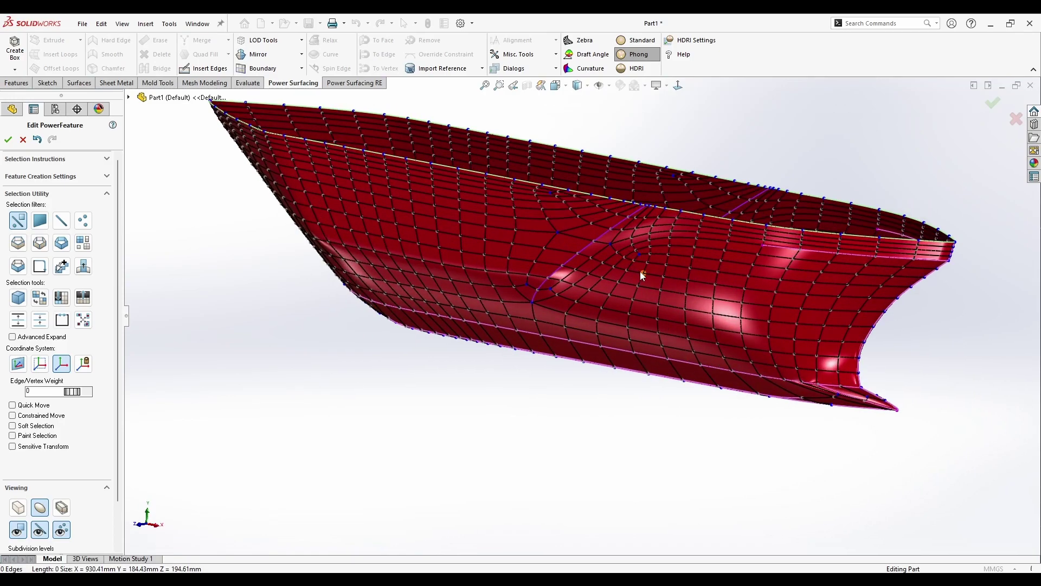
click(679, 85)
scroll(893, 198, down, 3)
scroll(879, 228, up, 2)
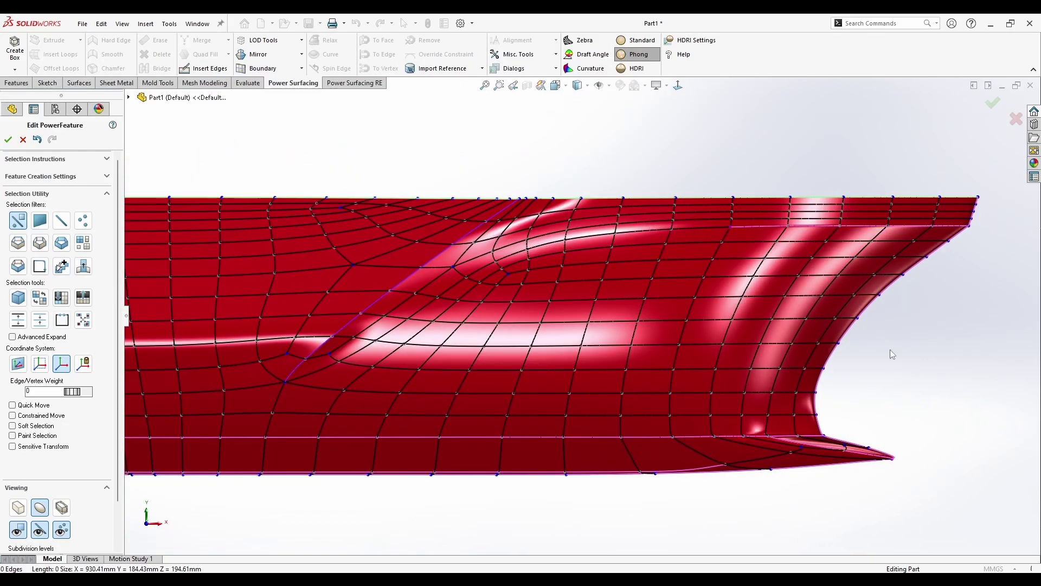
scroll(917, 365, up, 3)
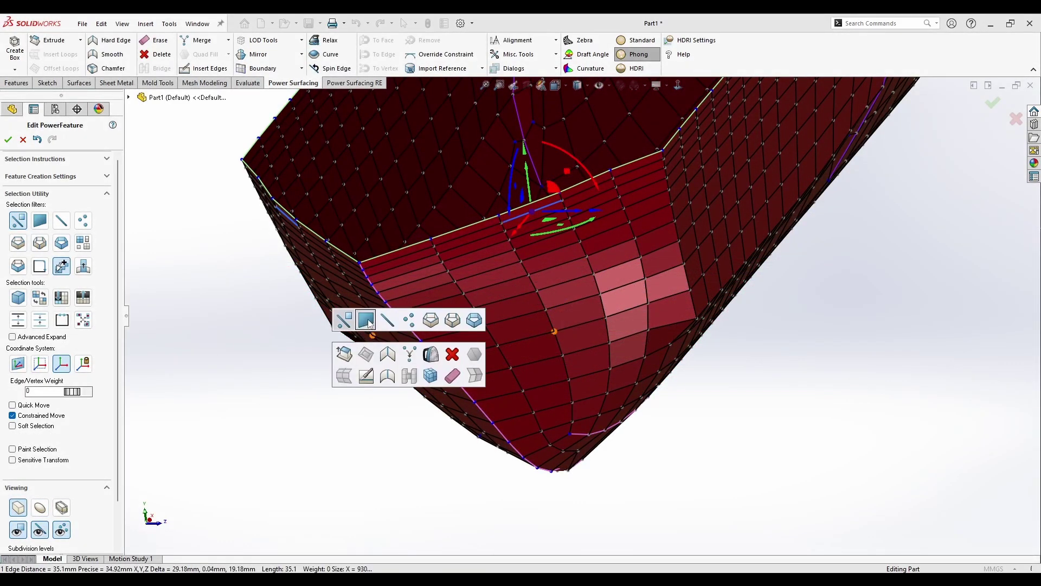
click(367, 321)
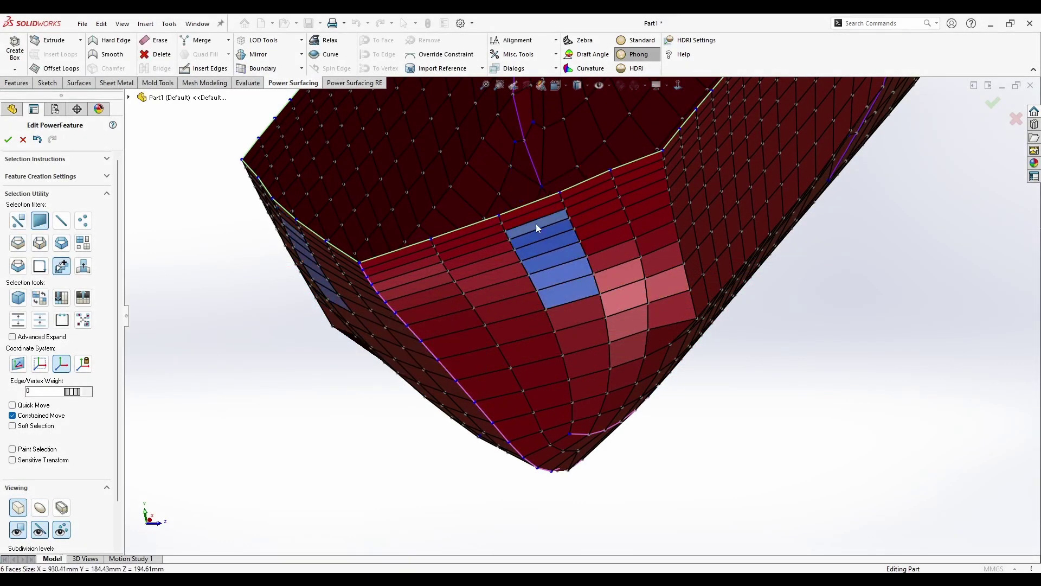
mouse_move(494, 234)
mouse_down()
mouse_move(416, 271)
mouse_move(469, 232)
mouse_move(469, 340)
mouse_move(576, 313)
mouse_up()
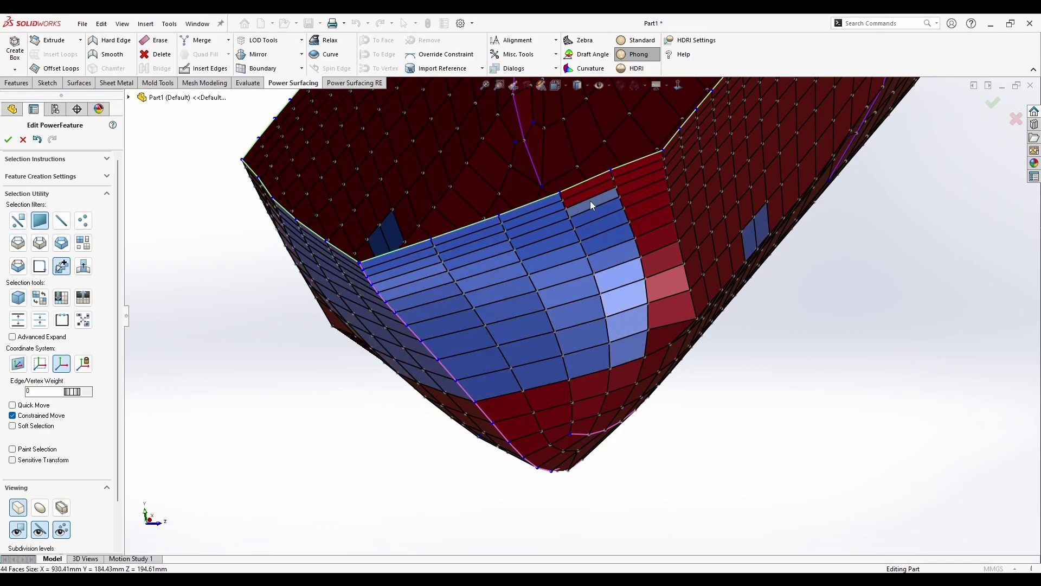
middle_drag(754, 235, 520, 253)
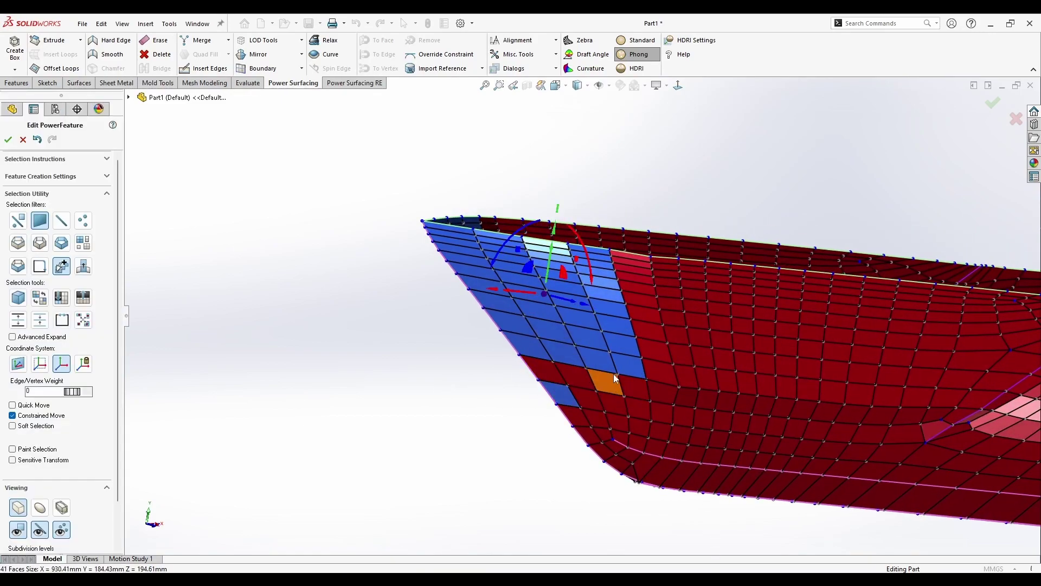
click(572, 360)
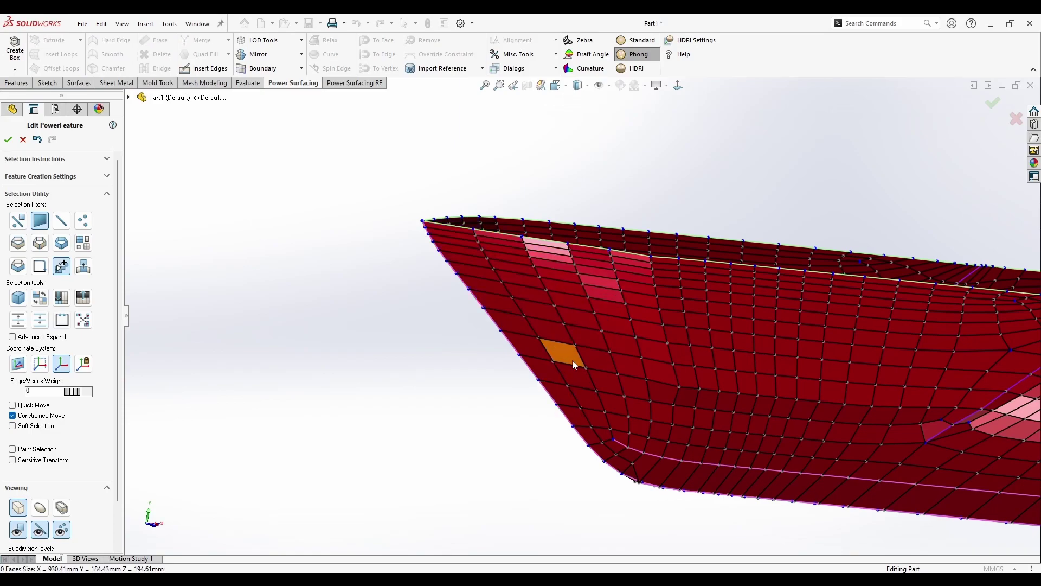
key(ctrl+z)
key(ctrl+z)
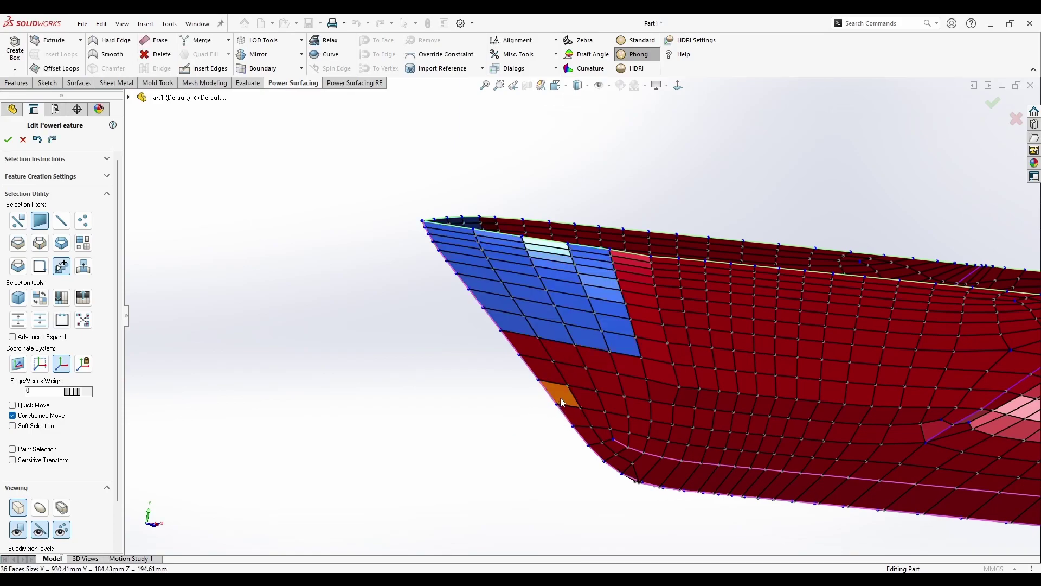
Try to scale the selected stern faces with Constrained Move turned on
middle_drag(558, 395, 535, 446)
right_click(555, 433)
click(615, 437)
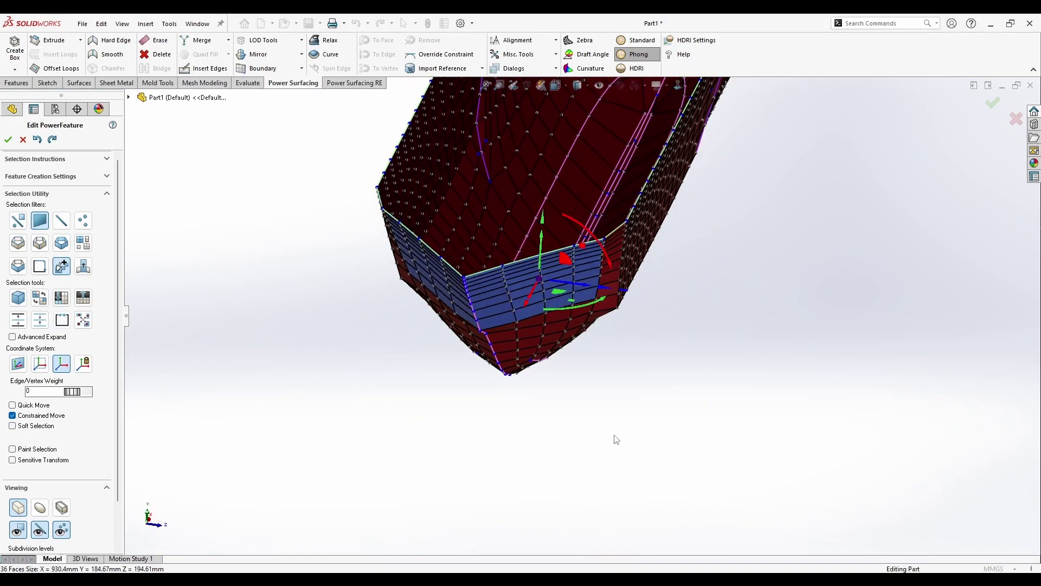
mouse_move(508, 387)
middle_down()
mouse_move(499, 399)
mouse_move(522, 391)
middle_up()
click(529, 325)
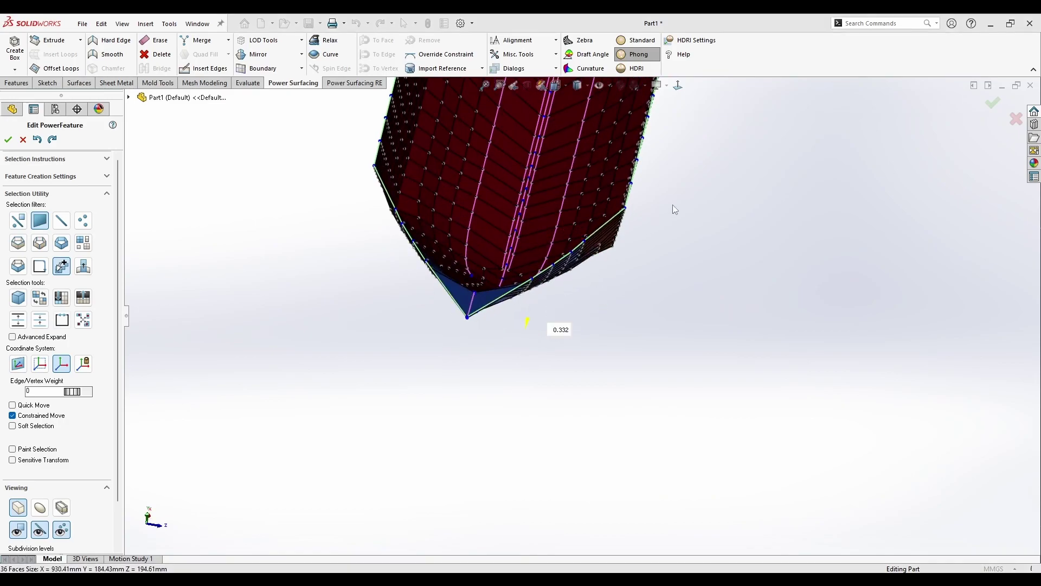
Turn off Constrained Move, flatten the selected stern faces lengthwise into an upright transom, and show the smoothed hull
middle_drag(672, 204, 488, 228)
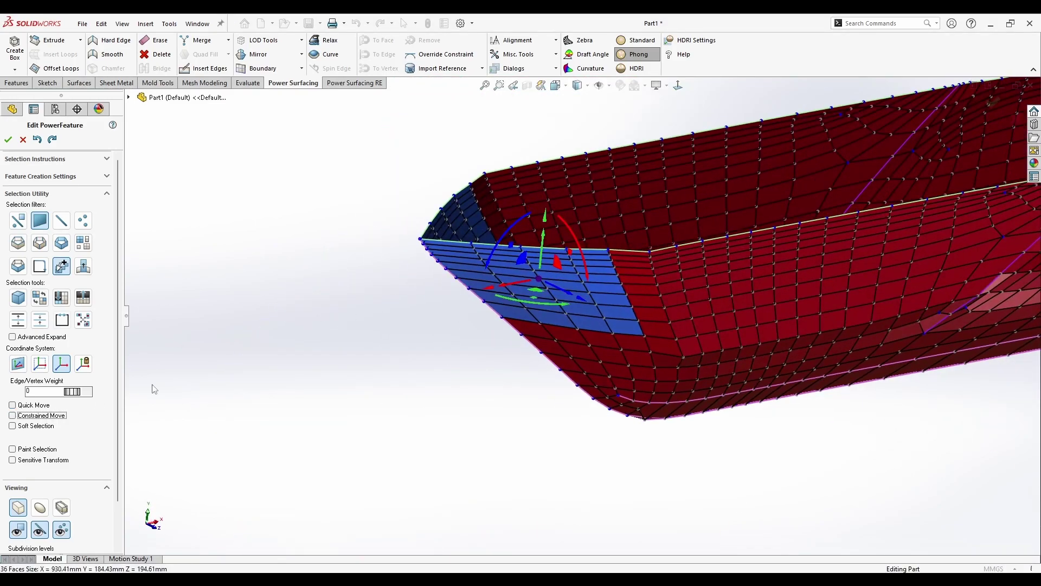
middle_drag(477, 272, 523, 304)
drag(523, 306, 661, 268)
middle_drag(666, 373, 640, 347)
click(39, 507)
middle_drag(297, 460, 529, 416)
drag(619, 305, 249, 334)
middle_drag(565, 430, 348, 430)
scroll(613, 441, up, 4)
middle_drag(613, 442, 730, 400)
scroll(594, 296, down, 4)
scroll(540, 368, down, 3)
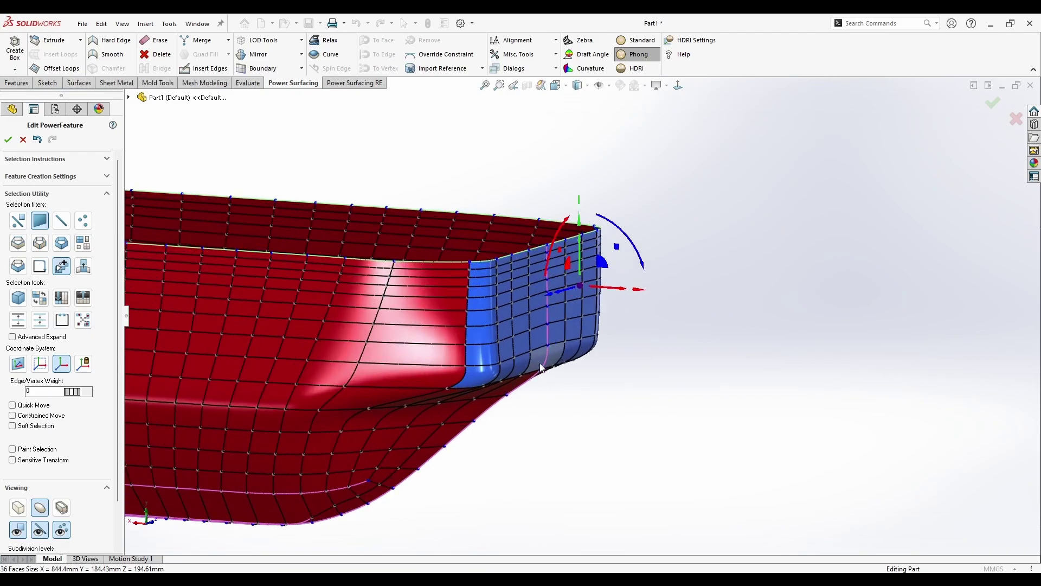
click(623, 397)
Select the seven-edge vertical run along the transom's centreline
scroll(623, 398, up, 2)
middle_drag(623, 398, 800, 463)
scroll(723, 341, down, 2)
middle_drag(756, 380, 521, 282)
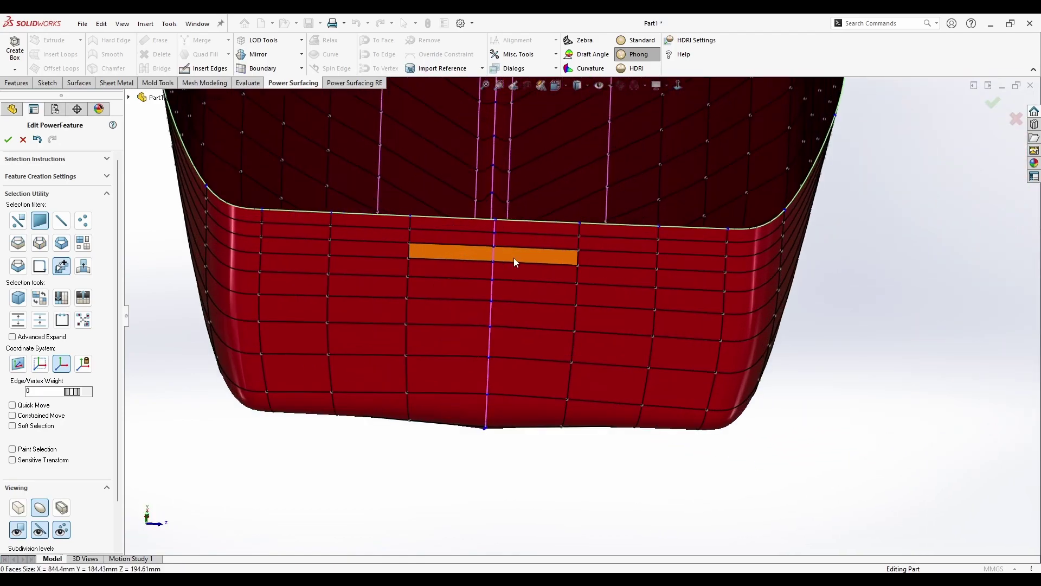
drag(515, 262, 502, 234)
scroll(495, 231, down, 3)
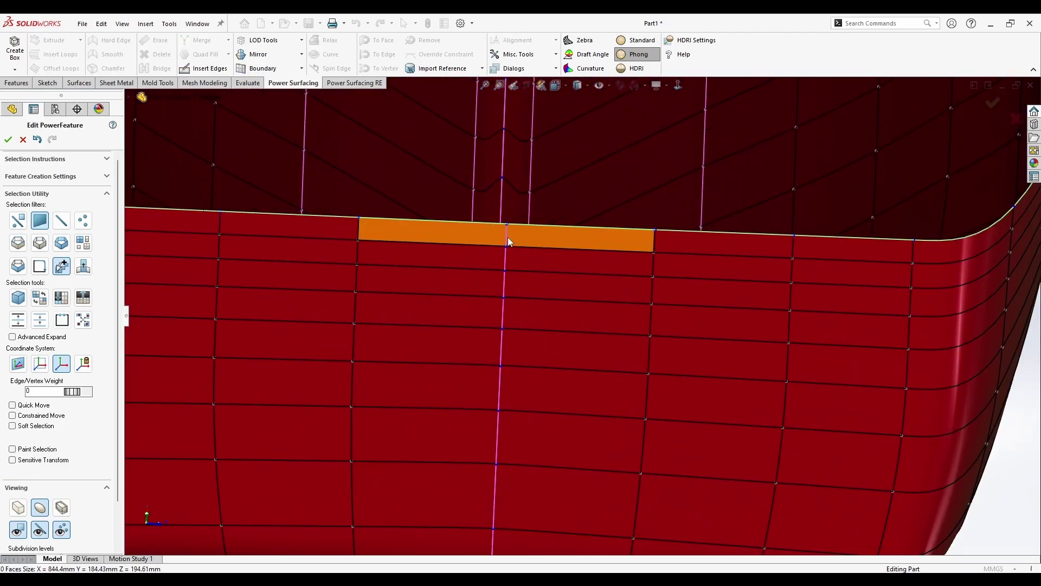
key(a)
click(506, 263)
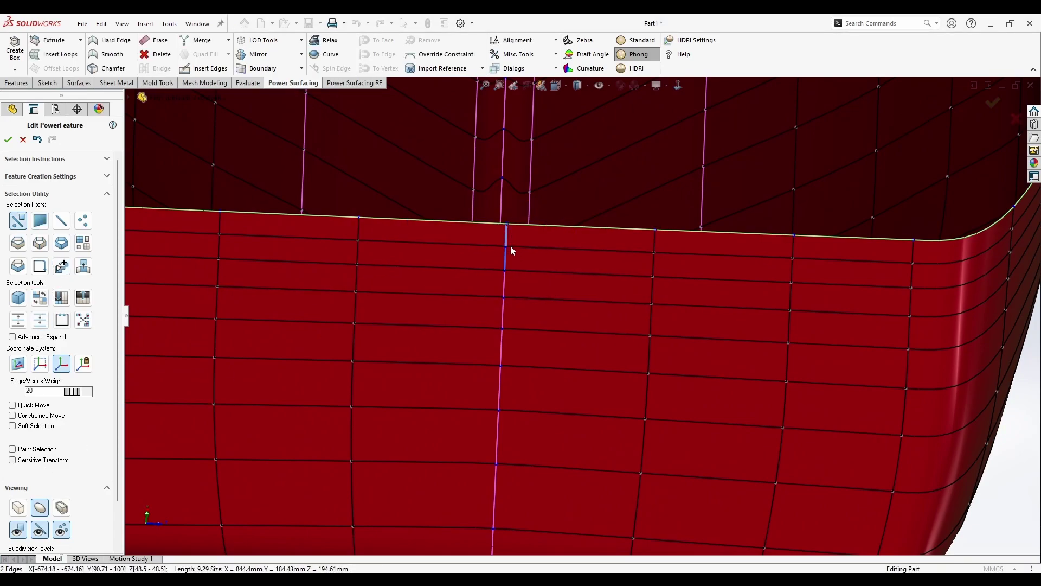
scroll(496, 491, up, 5)
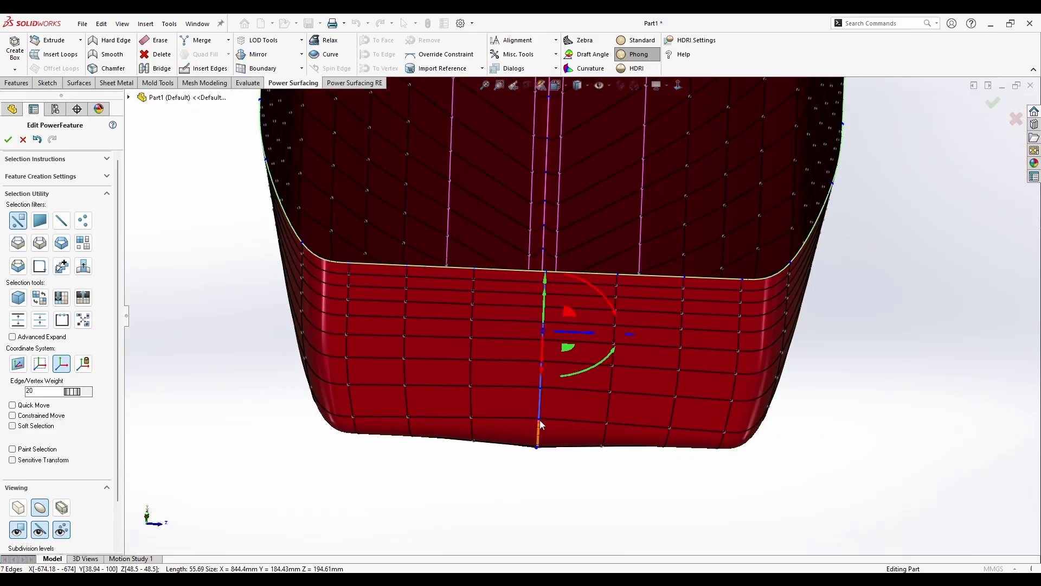
middle_drag(539, 419, 469, 360)
scroll(624, 371, up, 1)
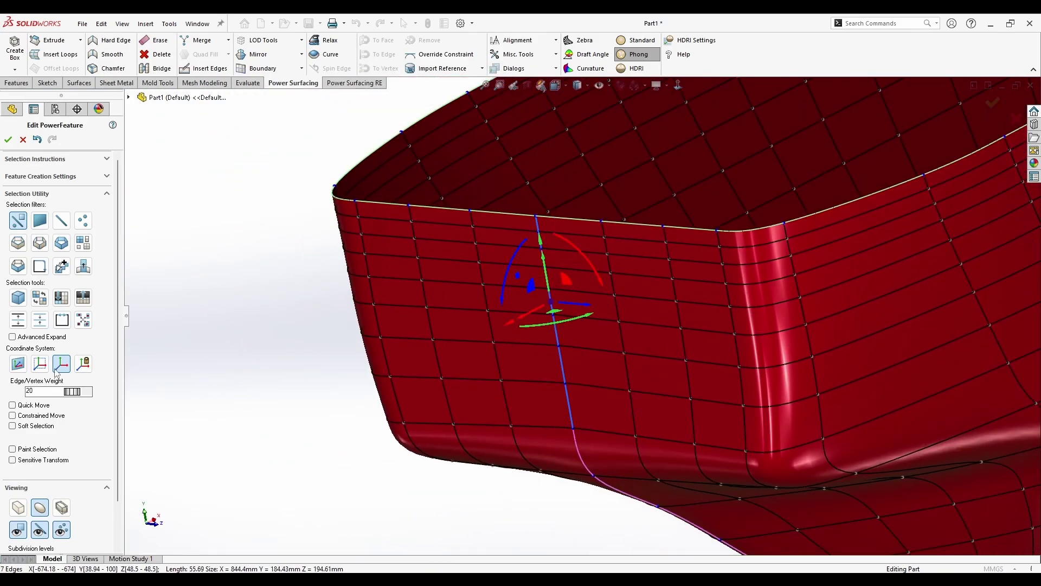
Turn on Soft Selection at 11 and pull the transom's centreline edges about 31.5 mm aft to round the stern
middle_drag(492, 326, 498, 414)
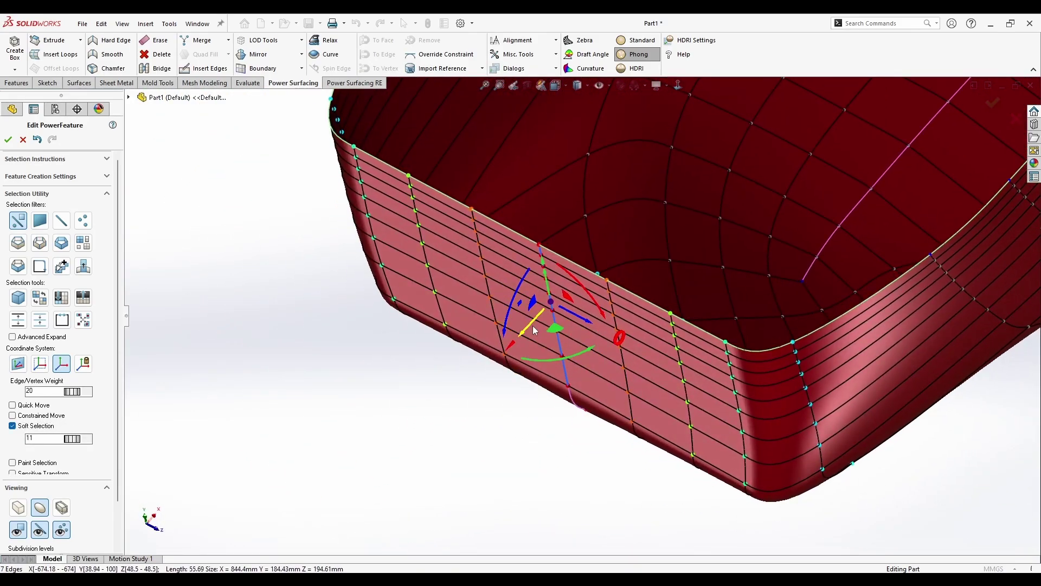
drag(525, 332, 458, 399)
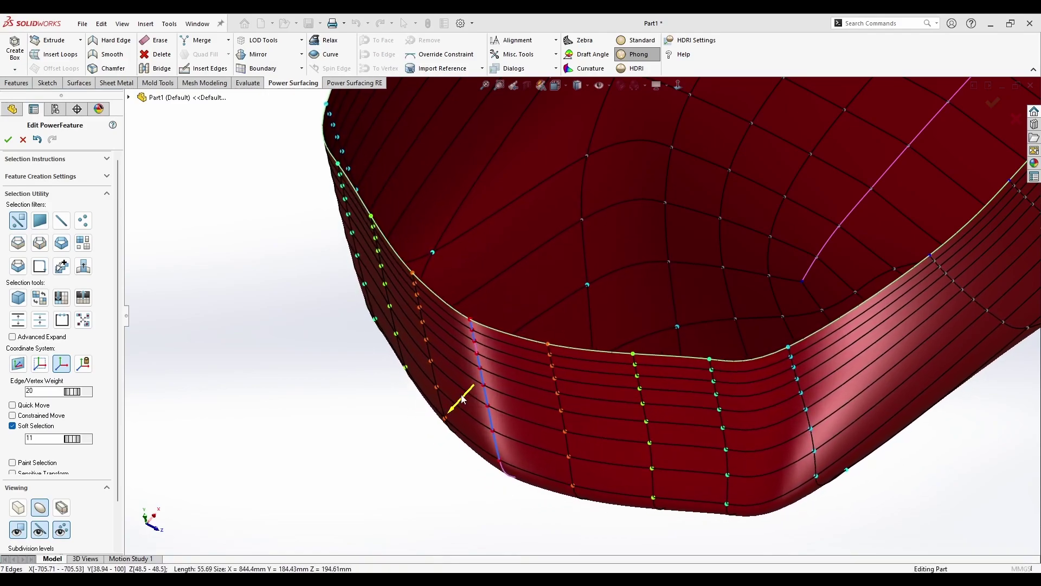
click(374, 441)
scroll(544, 374, up, 5)
middle_drag(544, 374, 554, 337)
key(ctrl+z)
key(ctrl+z)
click(647, 369)
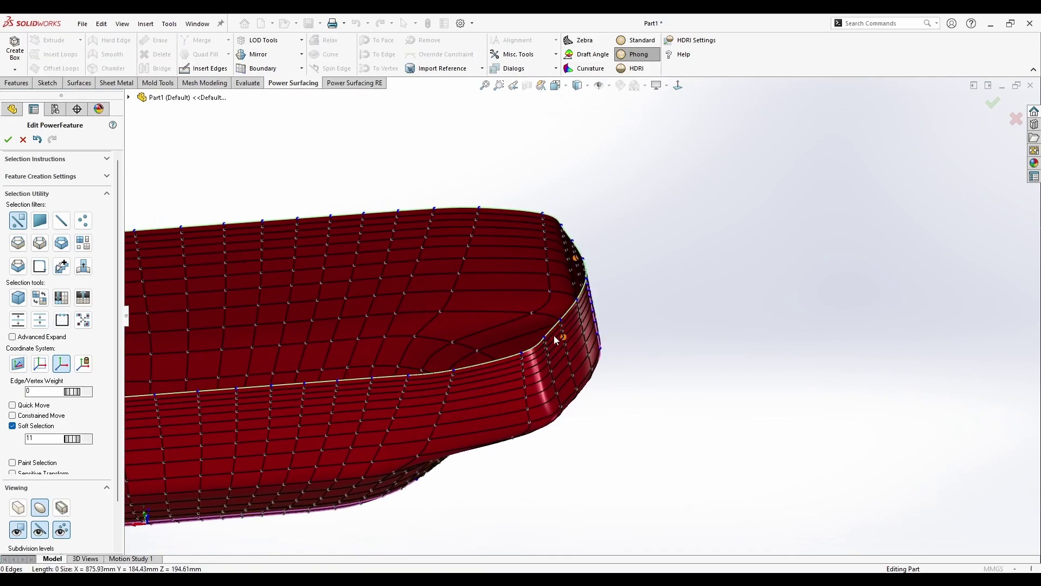
Select the eight-edge vertical run at the second column out from the transom's centreline and shift it with Soft Selection at 5
scroll(554, 337, down, 6)
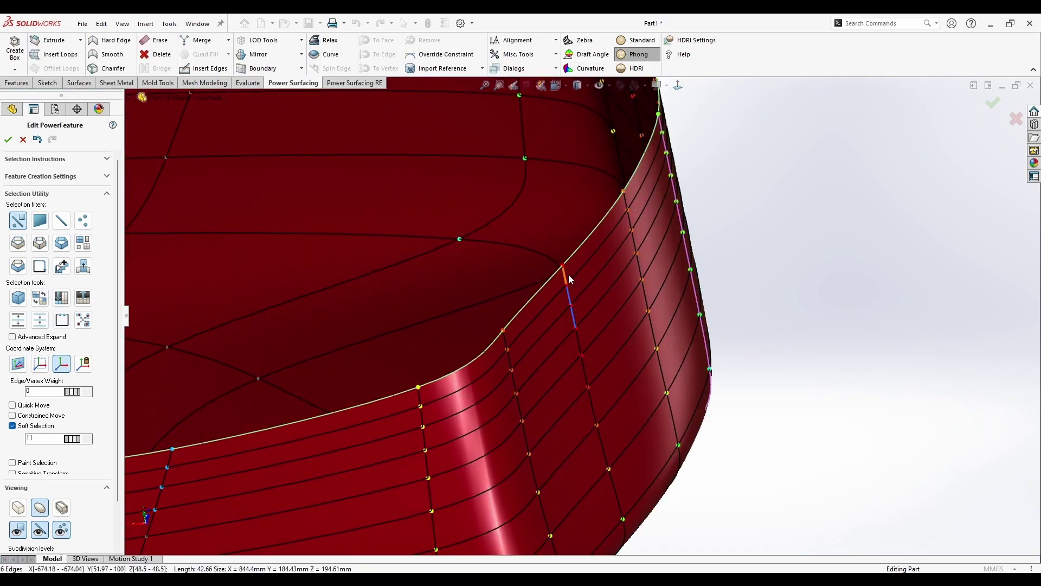
double_click(606, 453)
middle_drag(606, 453, 619, 431)
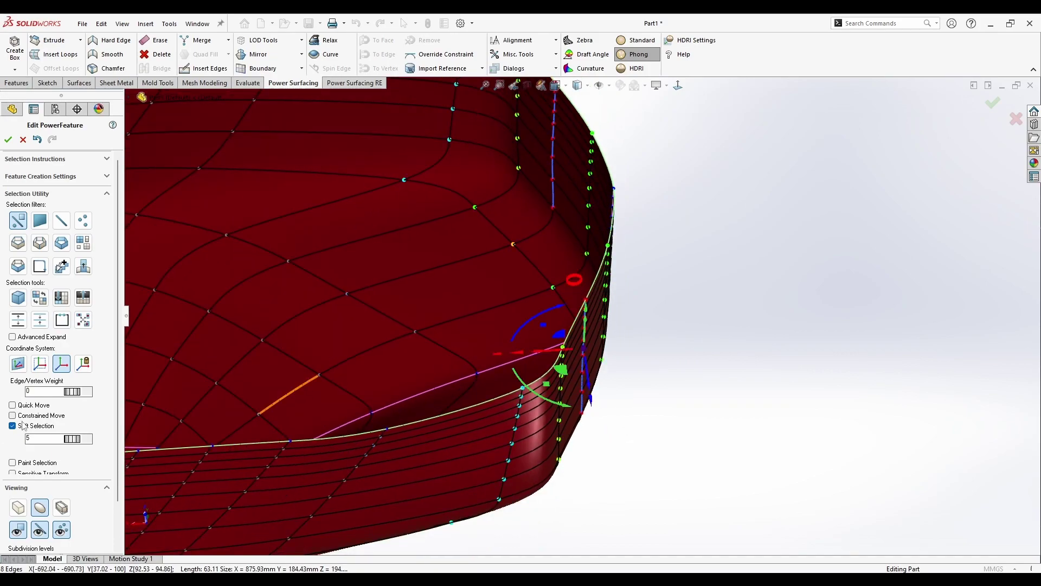
text(5)
drag(565, 350, 563, 371)
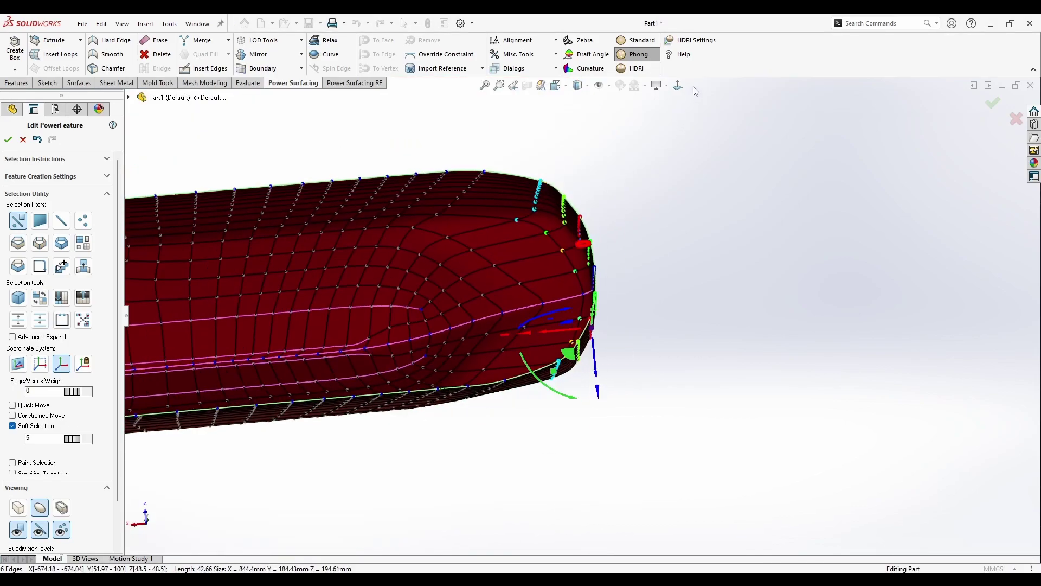
Refine the same eight-edge transom run in plan view, moving it outboard and slightly forward for a fuller curve
click(695, 91)
click(677, 86)
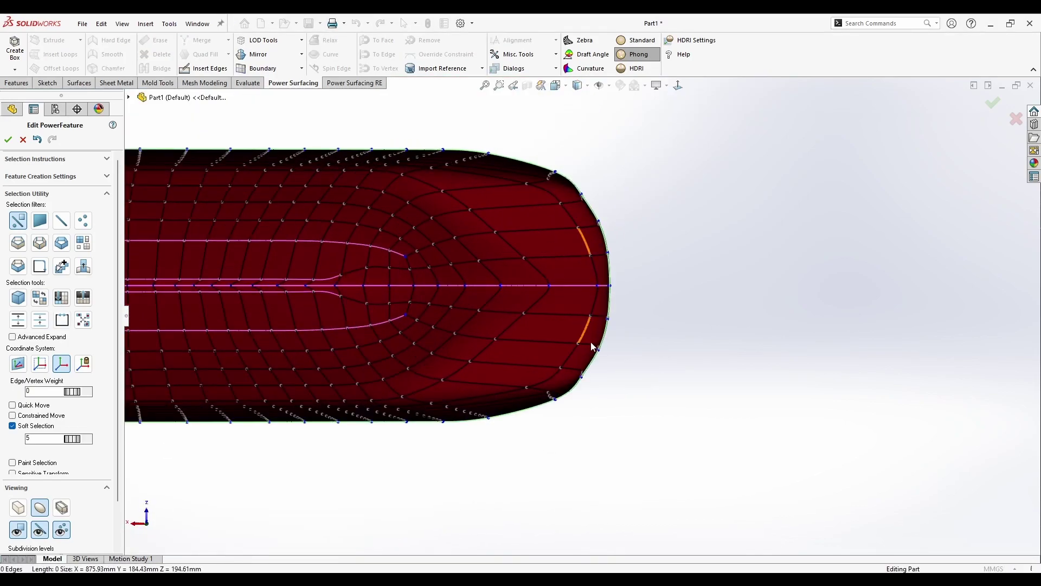
key(ctrl+z)
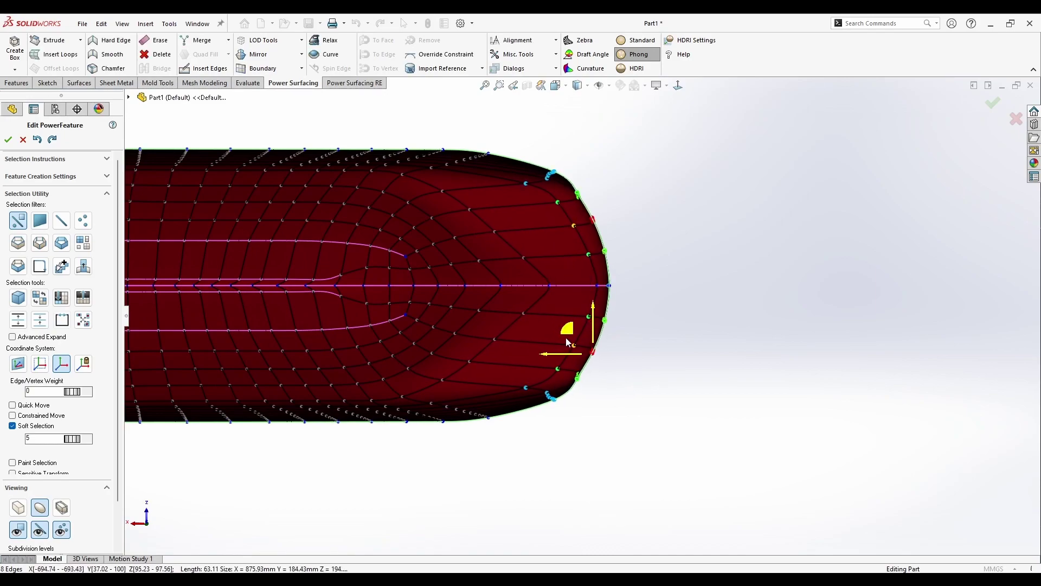
drag(566, 338, 568, 350)
click(620, 399)
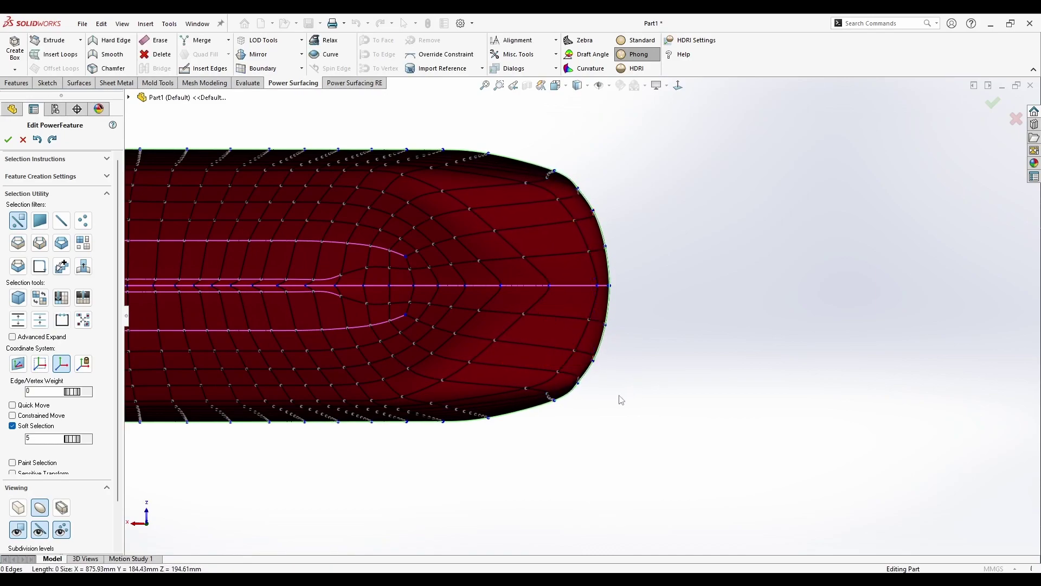
Set Soft Selection to 0 and move the nine-vertex column near the transom's corner to even out the stern curve
scroll(590, 398, down, 2)
drag(554, 350, 564, 360)
key(ctrl+z)
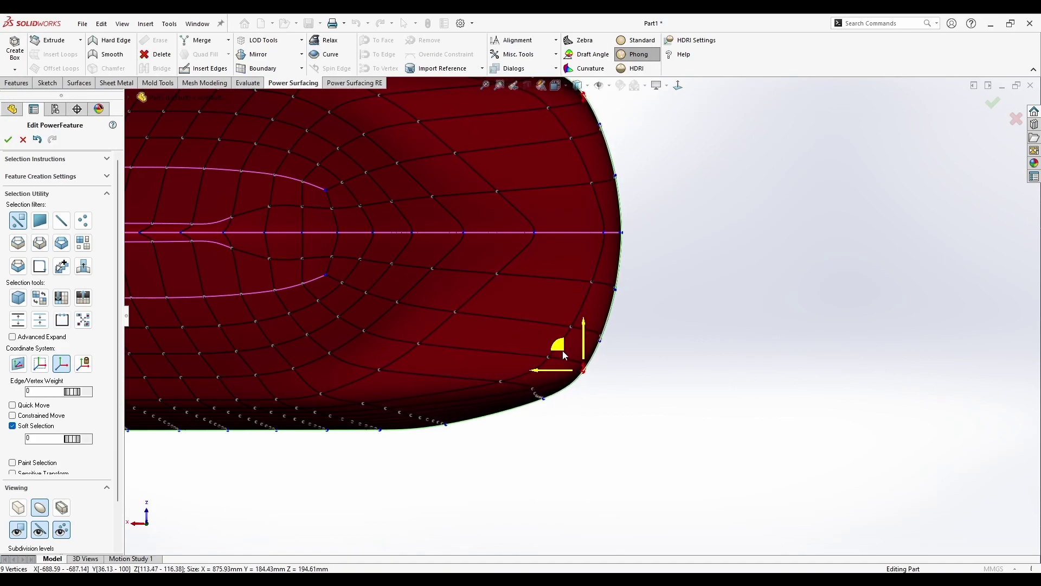
Examine the reshaped stern in plan view, in side profile and from an angle against the whole hull
scroll(594, 314, up, 3)
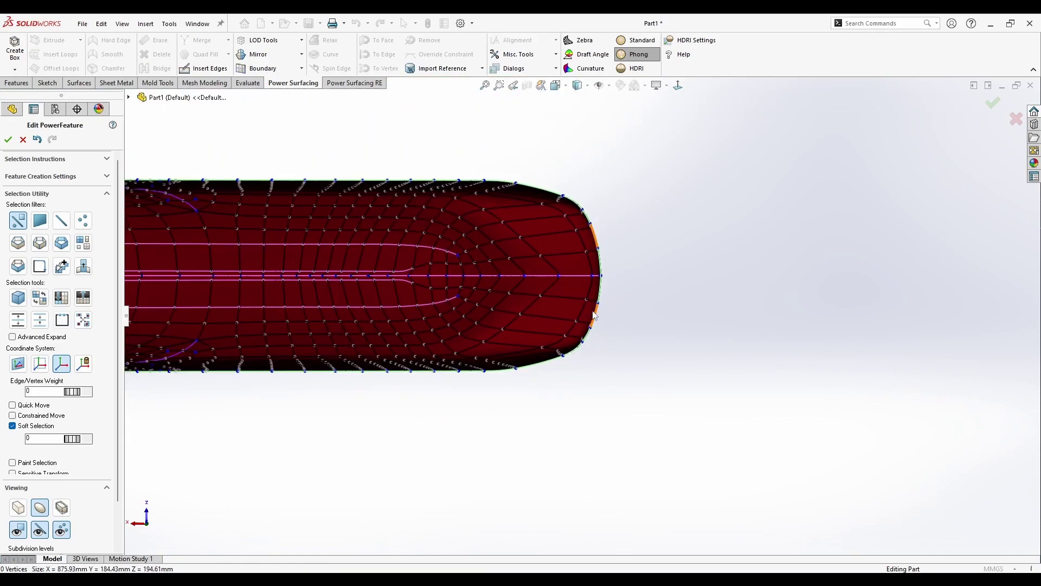
scroll(470, 281, up, 4)
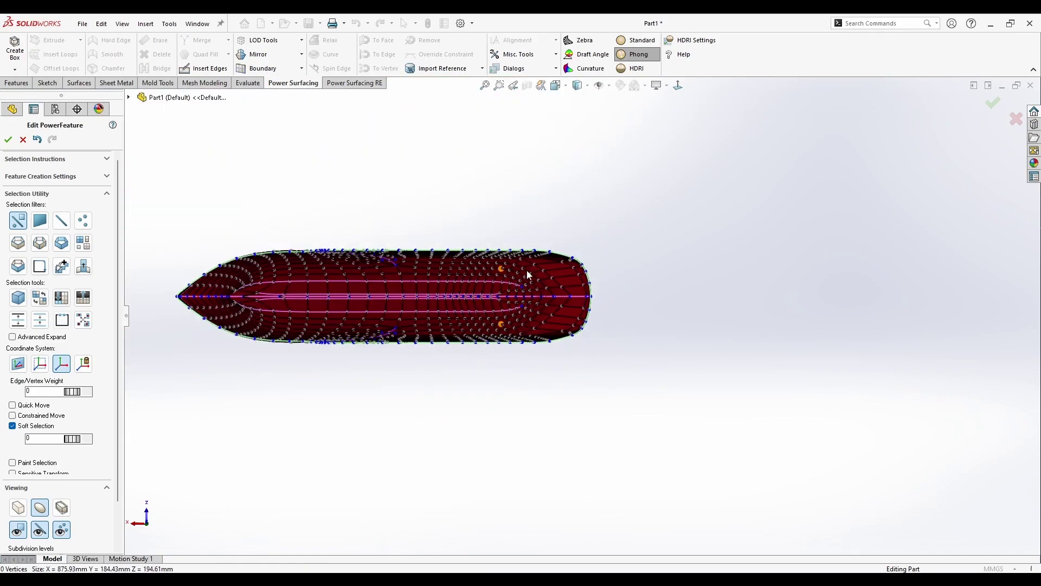
key(shift+Up)
scroll(567, 325, down, 5)
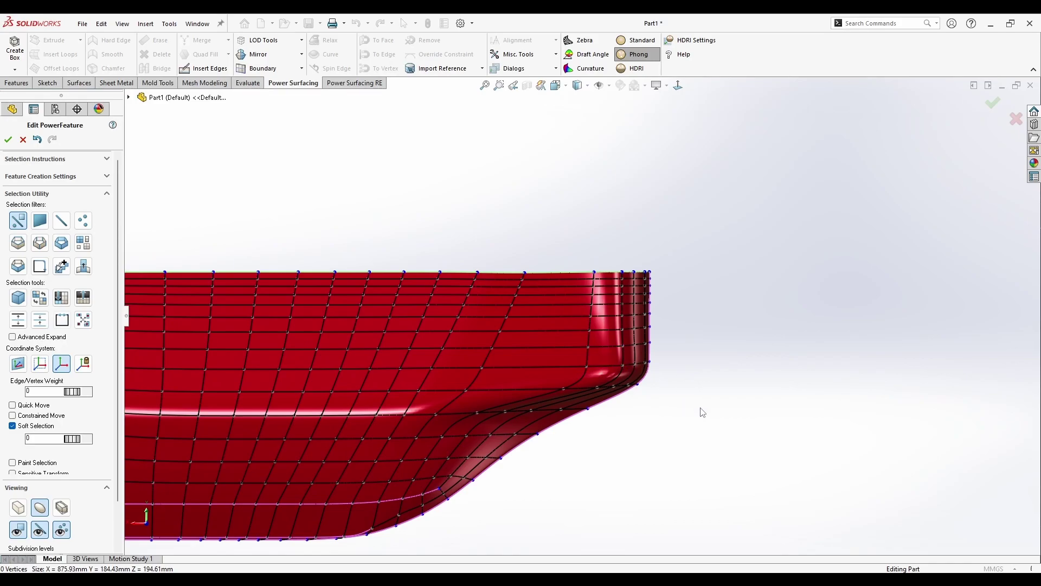
middle_drag(700, 412, 481, 404)
scroll(581, 316, up, 5)
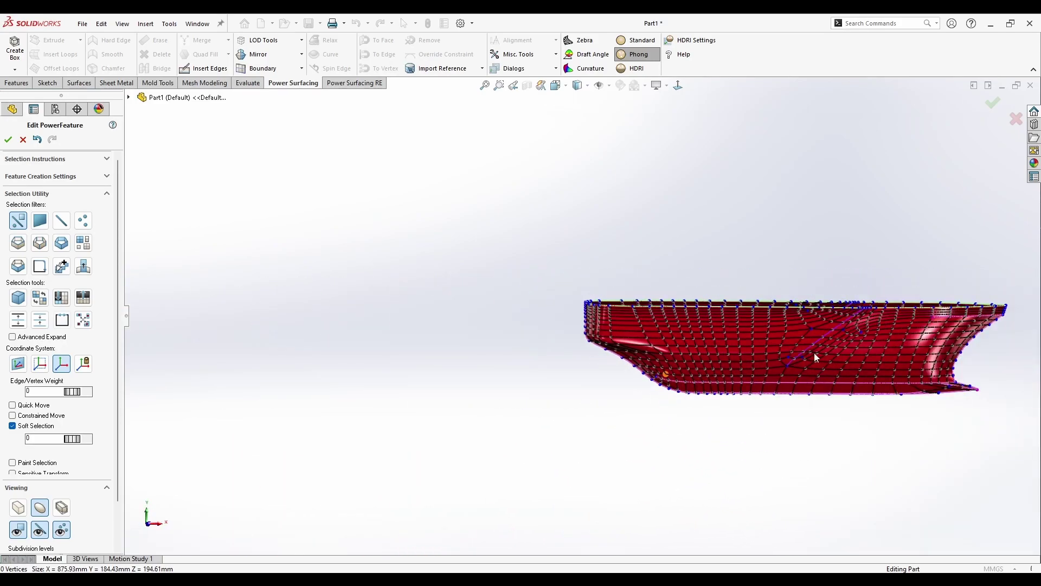
middle_drag(814, 352, 493, 388)
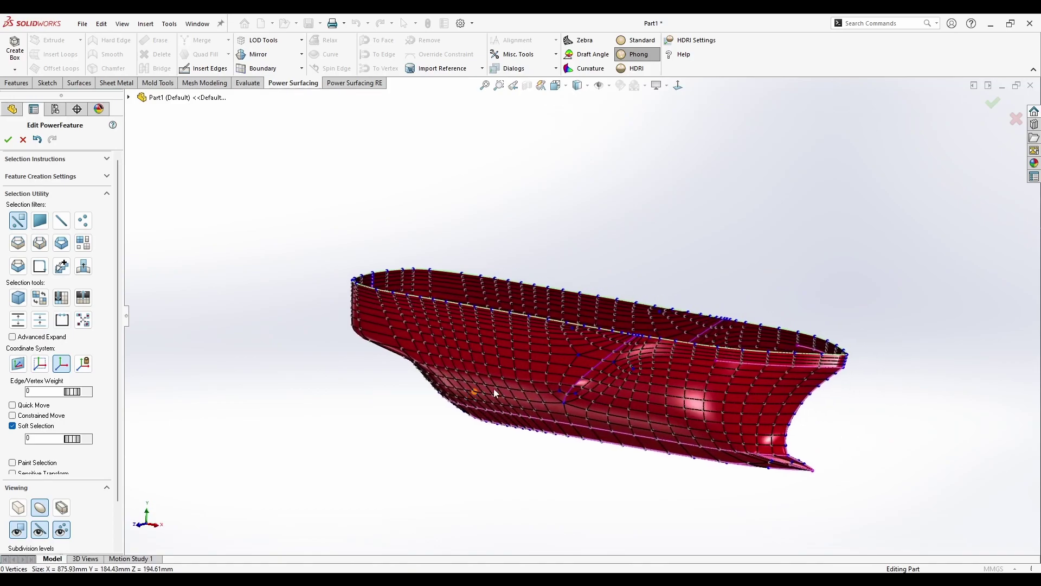
scroll(651, 398, down, 3)
middle_drag(640, 451, 646, 416)
Select the hull's open top edge loop and turn off Soft Selection, undoing a first attempt to scale the loop
click(440, 370)
middle_drag(440, 370, 755, 229)
click(854, 203)
middle_drag(665, 233, 629, 271)
click(610, 300)
scroll(629, 271, down, 3)
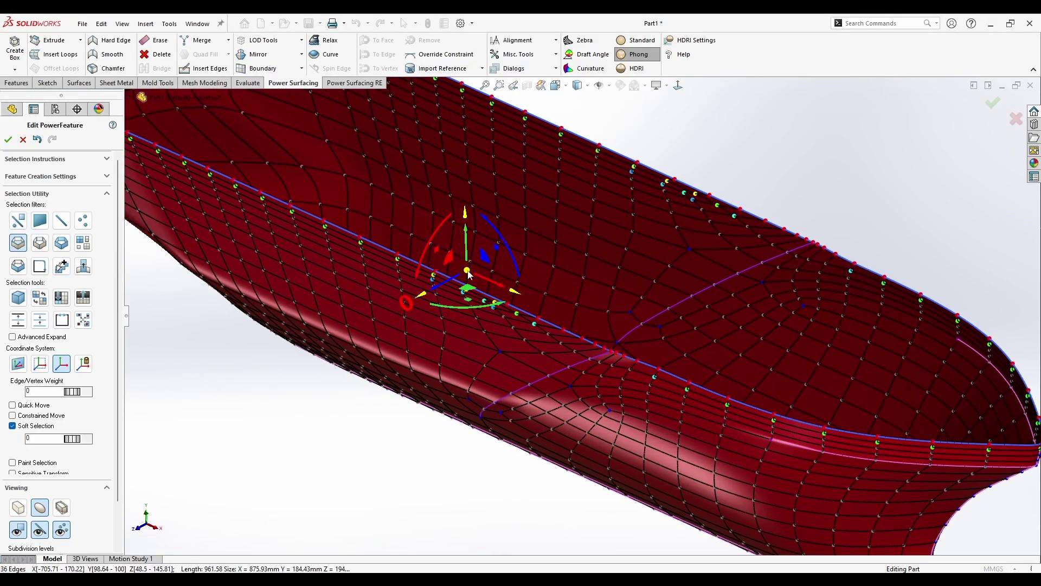
mouse_move(467, 270)
mouse_down()
mouse_move(471, 286)
mouse_move(476, 278)
mouse_up()
key(ctrl+z)
click(44, 428)
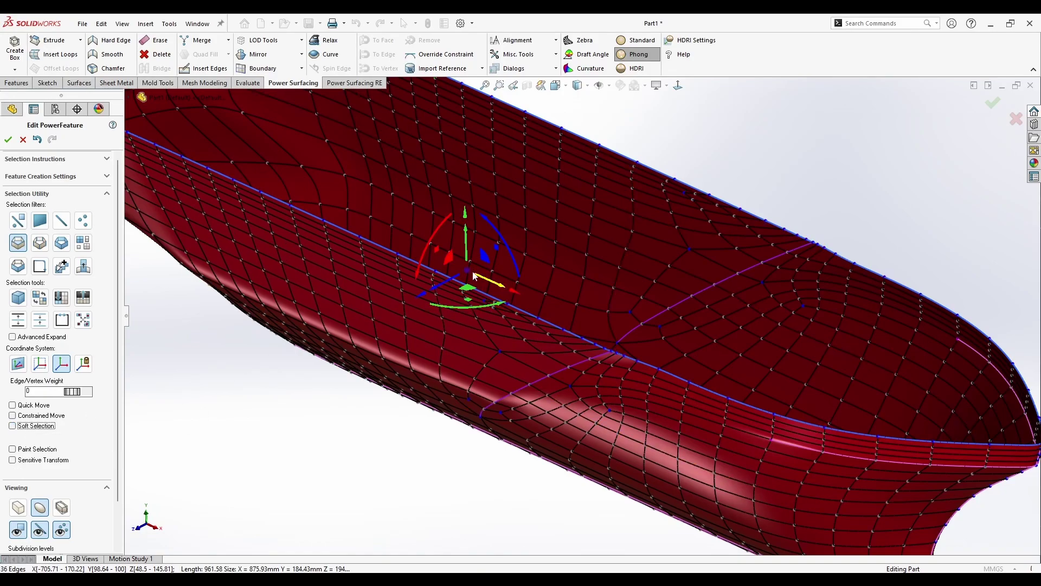
Extrude the top edge loop inward, adjust its length for an even lip, and lower its inner edge about 4 mm
middle_drag(471, 296, 490, 311)
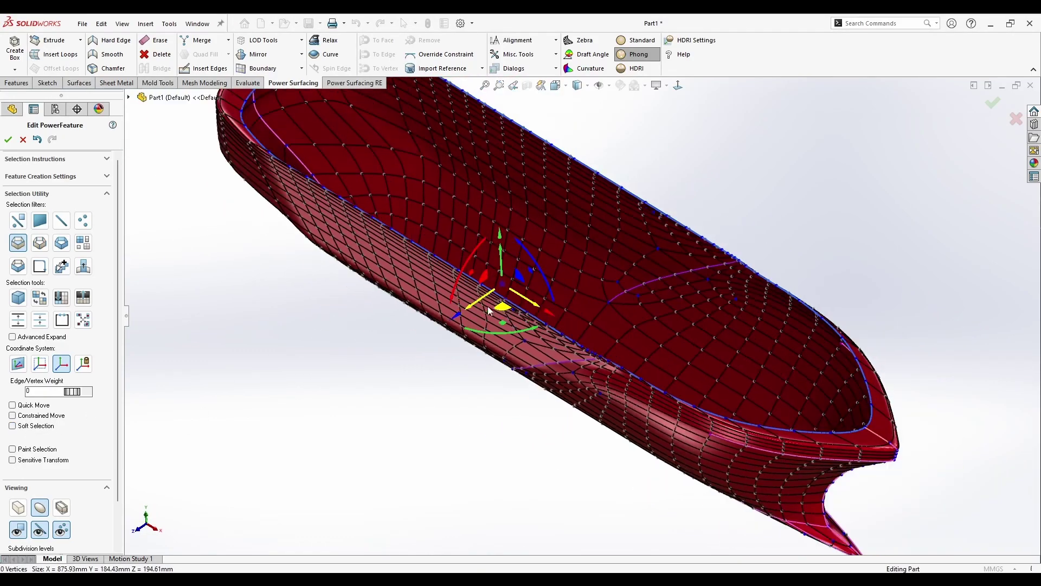
click(483, 302)
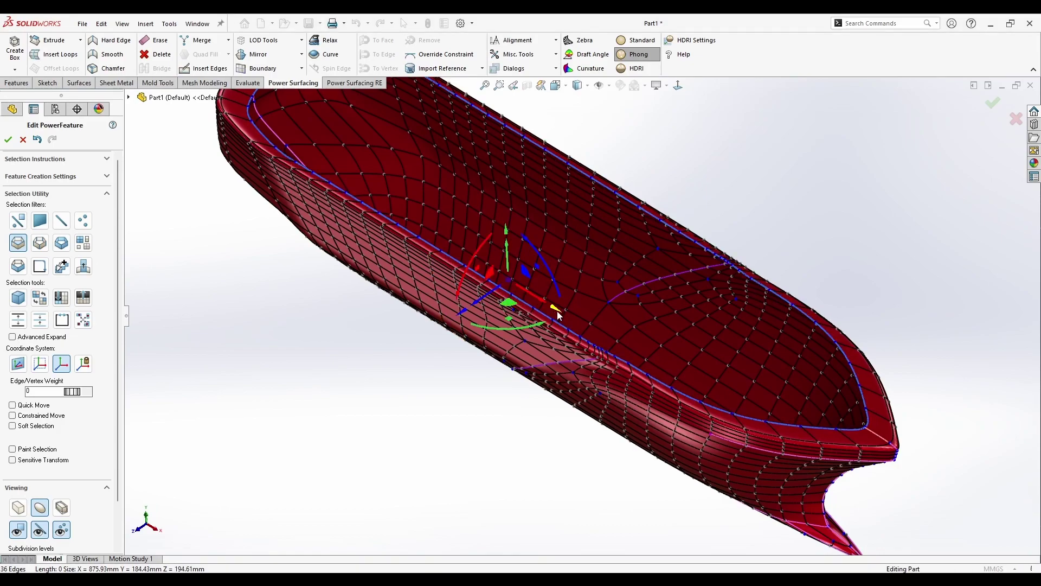
drag(557, 311, 568, 318)
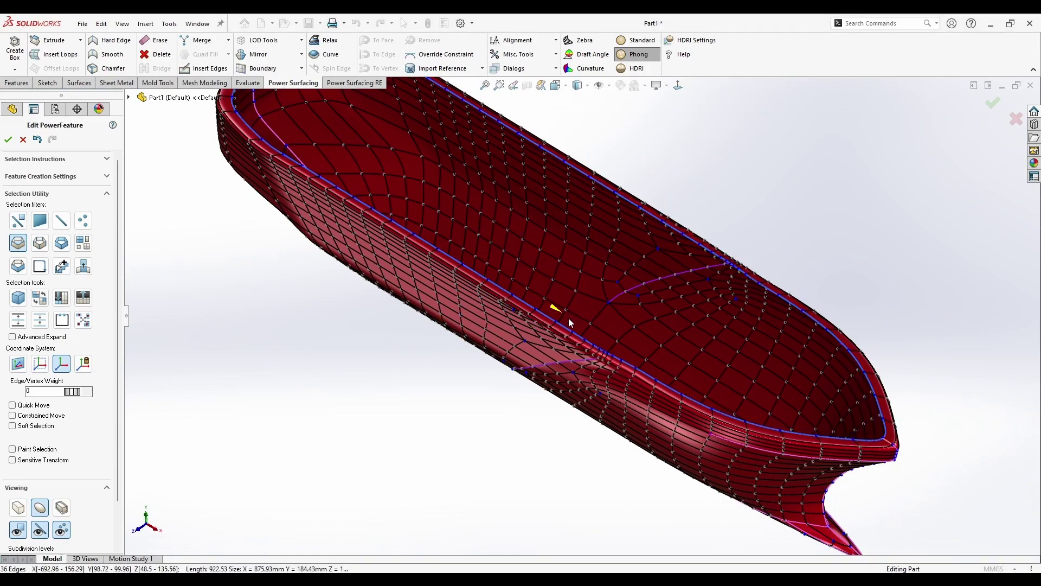
drag(512, 258, 509, 264)
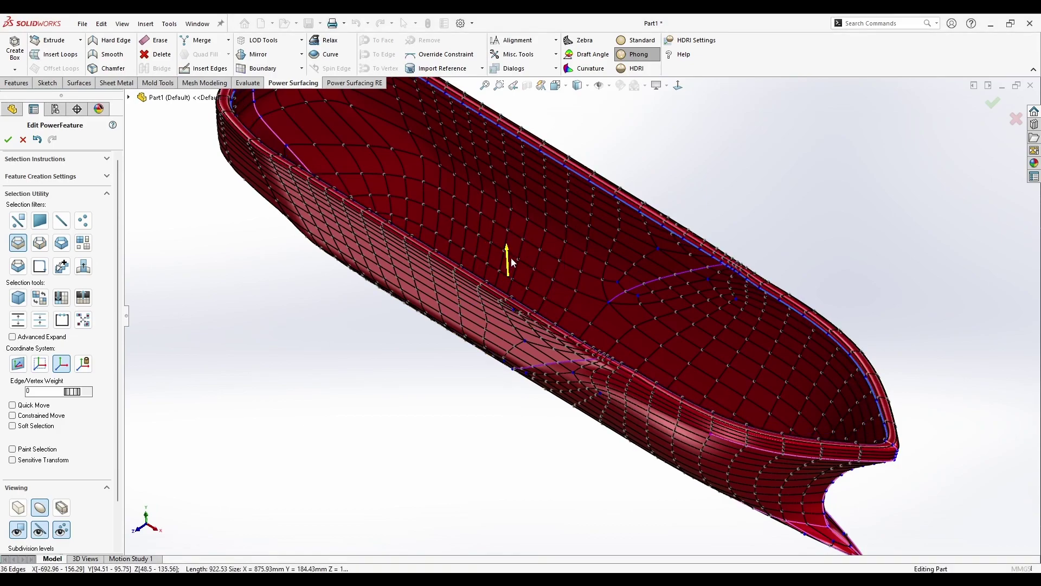
click(806, 228)
middle_drag(806, 228, 806, 153)
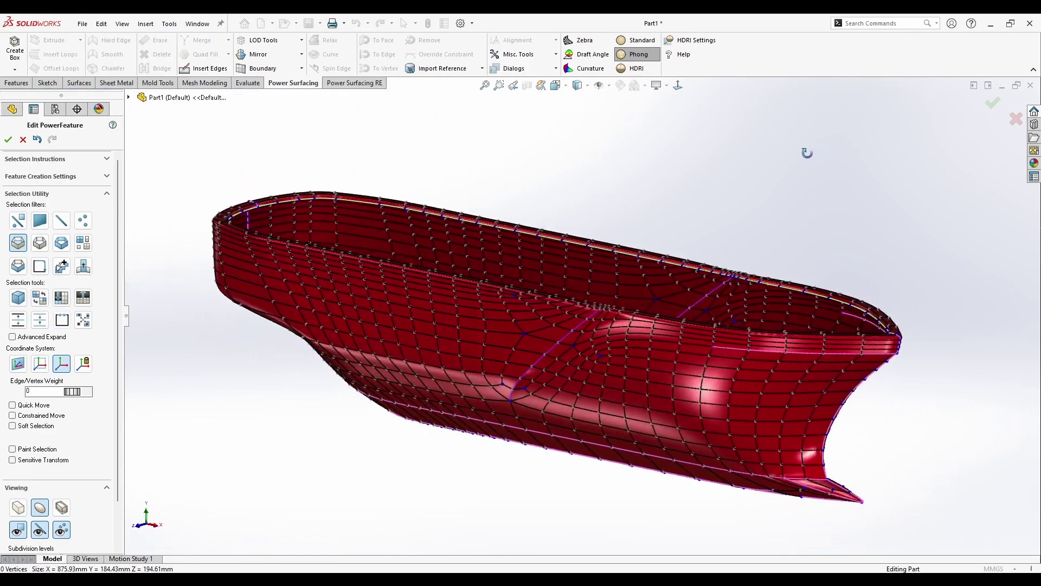